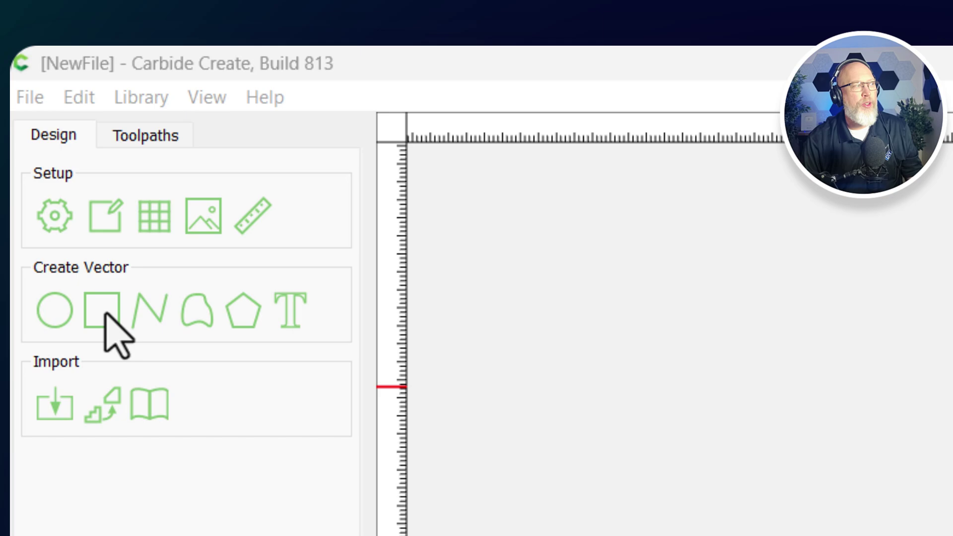
Draw a 36 by 25 in rectangle in the lower part of the stock.
{"action": "left_click", "coordinate": [101, 312]}
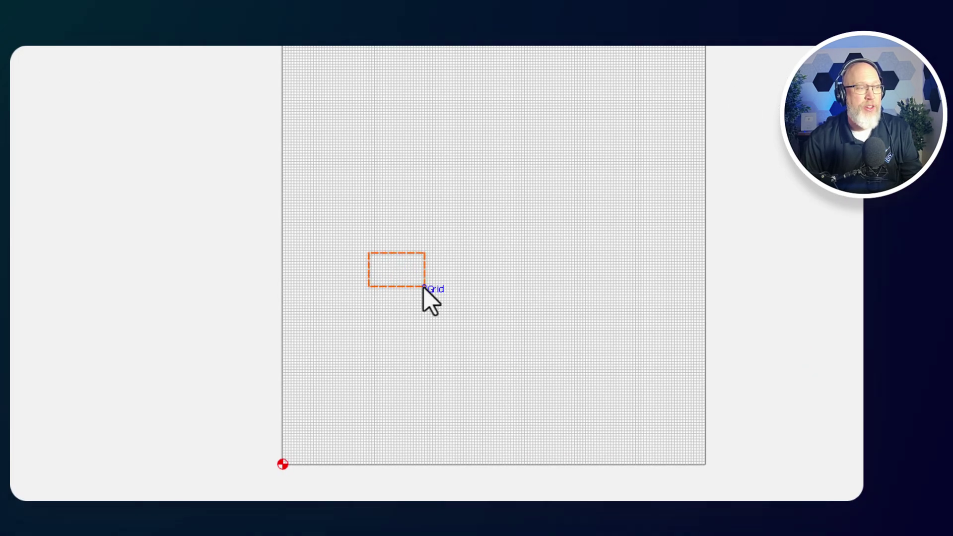
{"action": "left_click", "coordinate": [424, 287]}
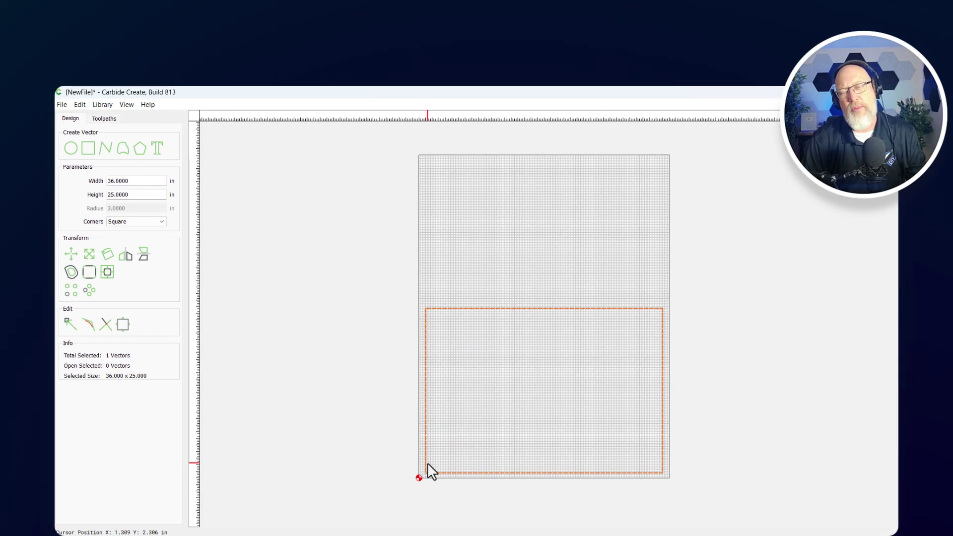
{"action": "left_click", "coordinate": [464, 390]}
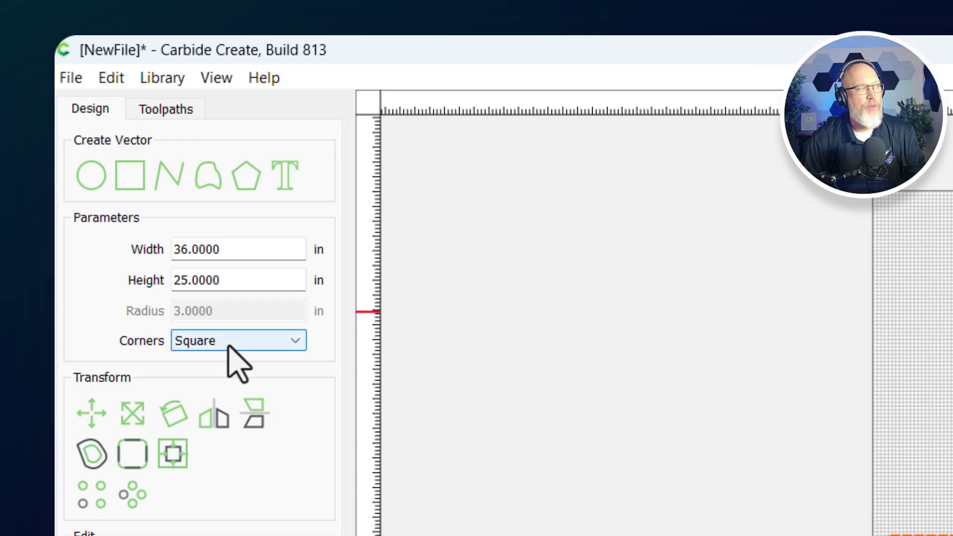
Give the rectangle filleted corners with a 3 in radius.
{"action": "left_click", "coordinate": [194, 340]}
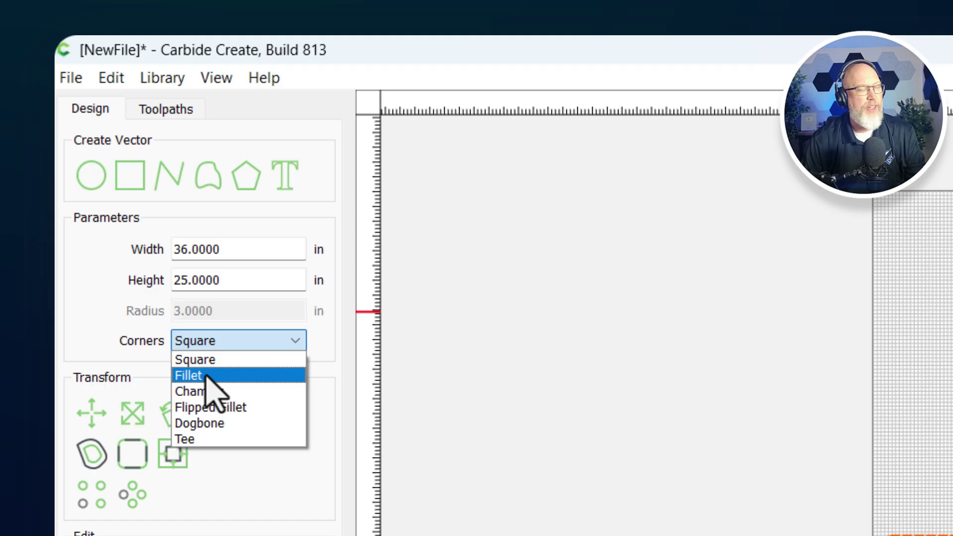
{"action": "left_click", "coordinate": [208, 377]}
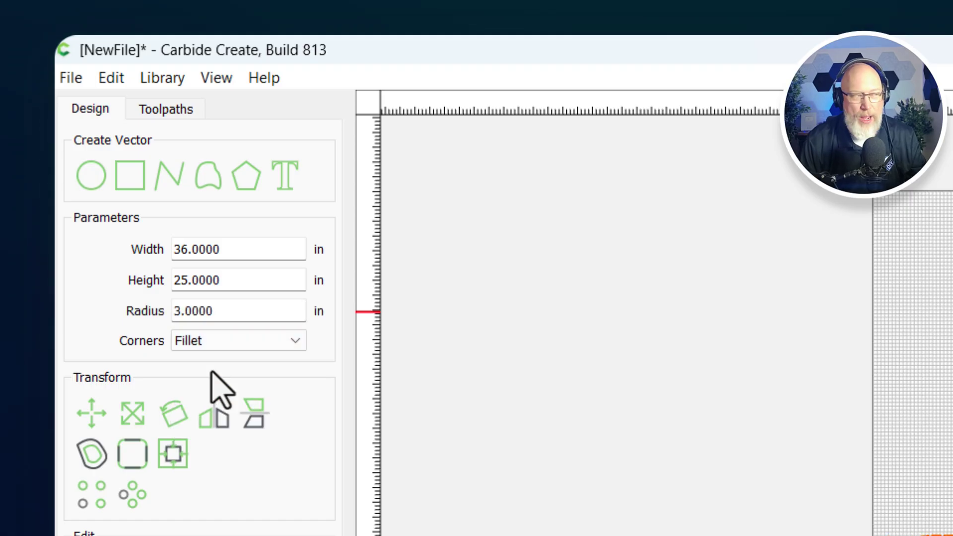
{"action": "left_click", "coordinate": [238, 313]}
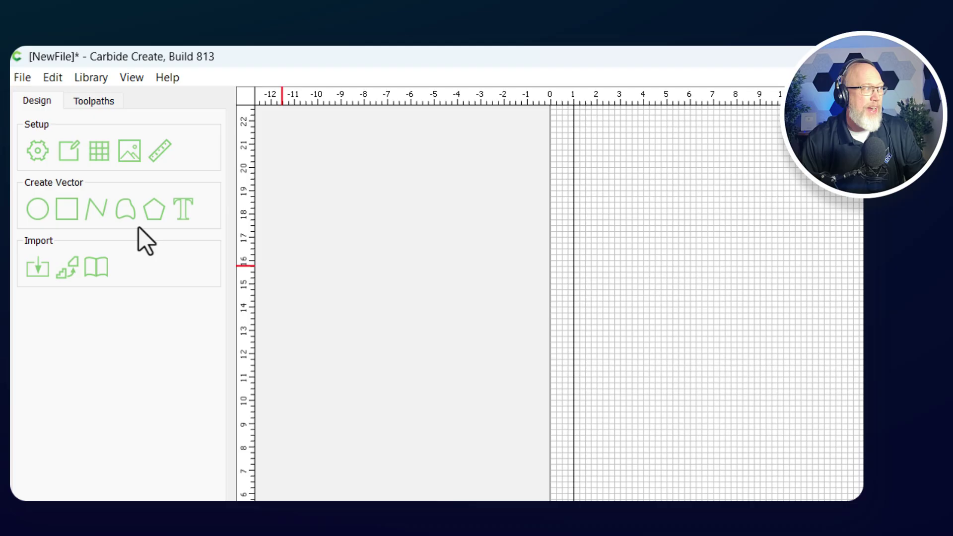
Draw a square about 3 in wide and fit it over the large rectangle's lower-left rounded corner.
{"action": "left_click", "coordinate": [69, 211]}
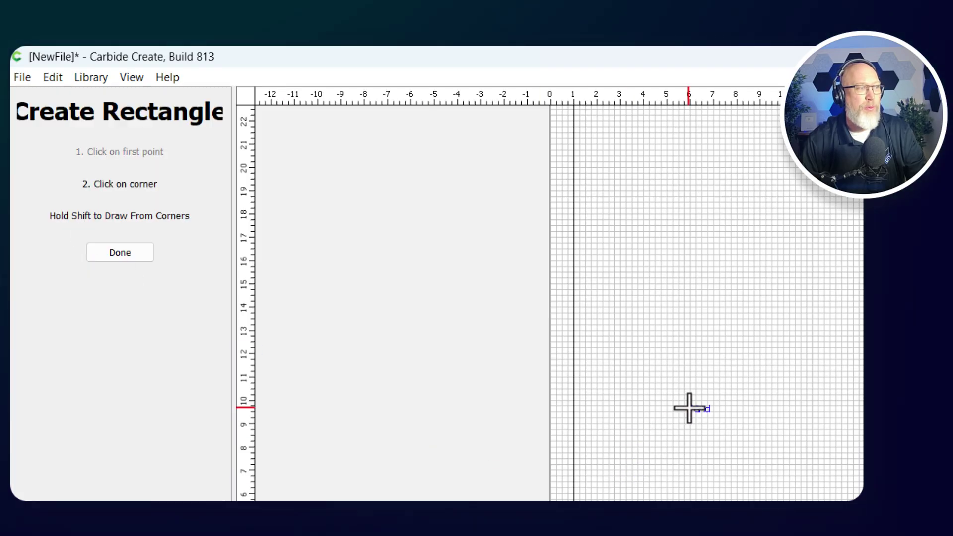
{"action": "left_click", "coordinate": [736, 447]}
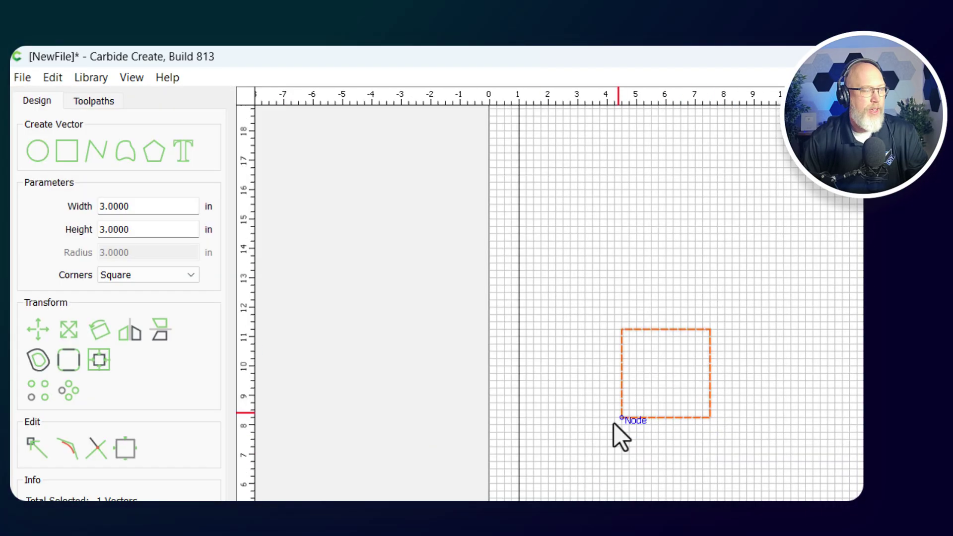
{"action": "left_click_drag", "start_coordinate": [613, 425], "coordinate": [403, 336]}
{"action": "left_click", "coordinate": [571, 357]}
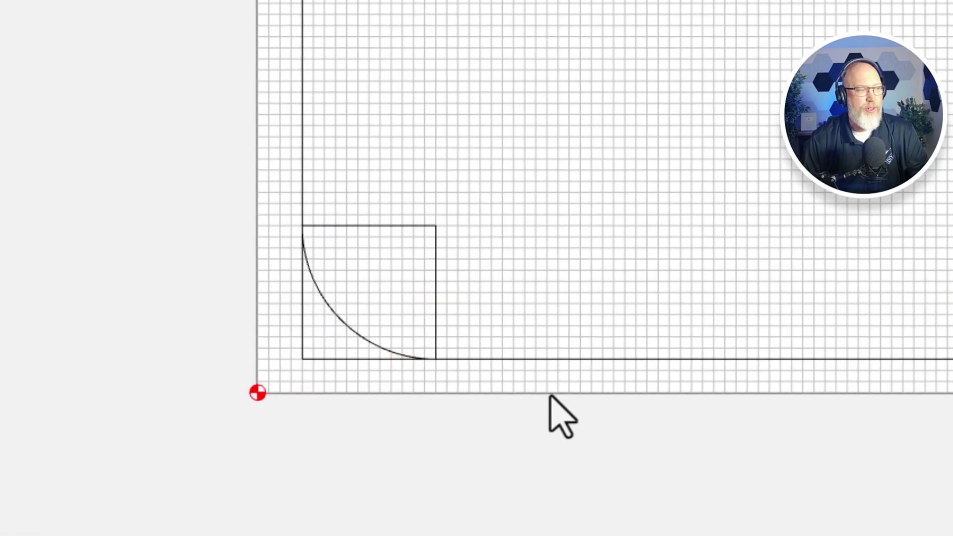
Merge the small square and the rounded rectangle with a Boolean Union to square off the lower-left corner.
{"action": "left_click", "coordinate": [433, 301]}
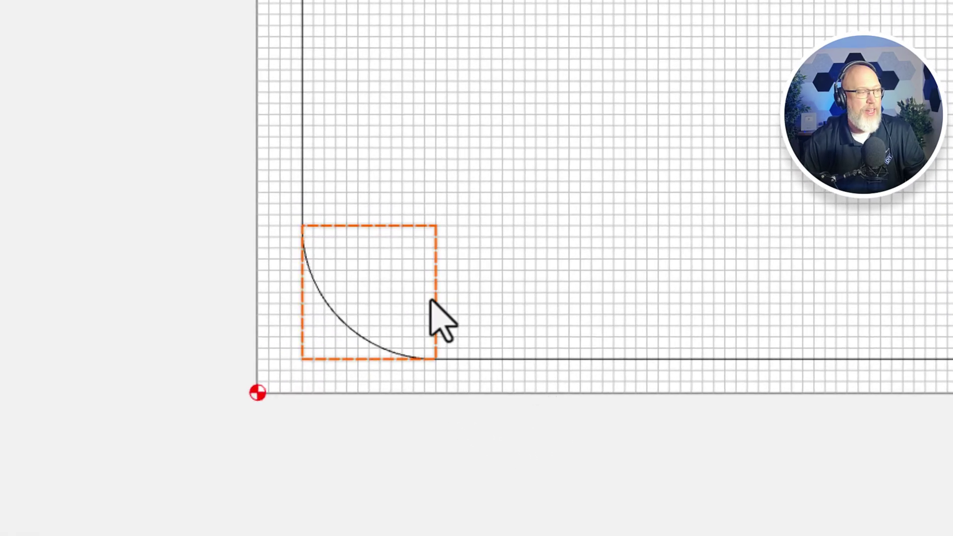
{"action": "left_click", "coordinate": [346, 333]}
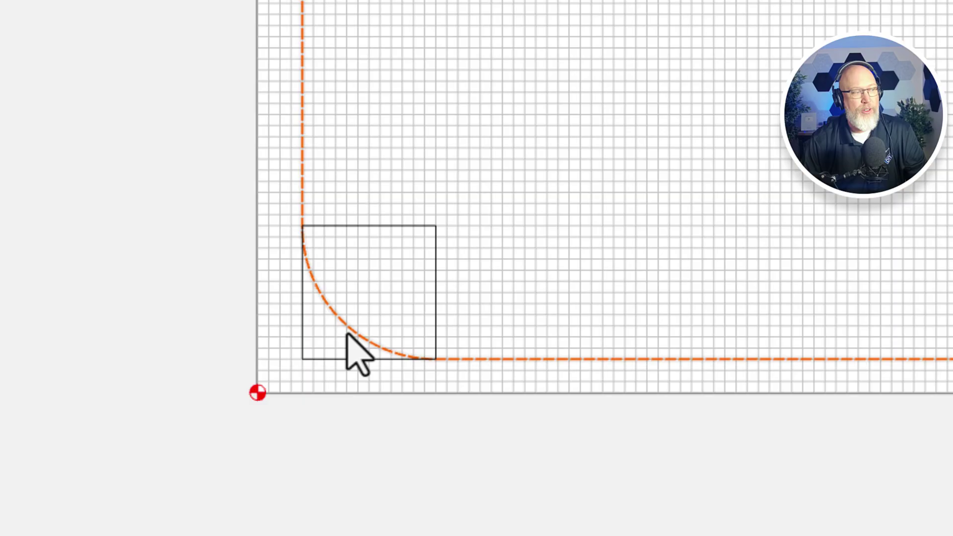
{"action": "left_click_drag", "start_coordinate": [496, 425], "coordinate": [262, 204]}
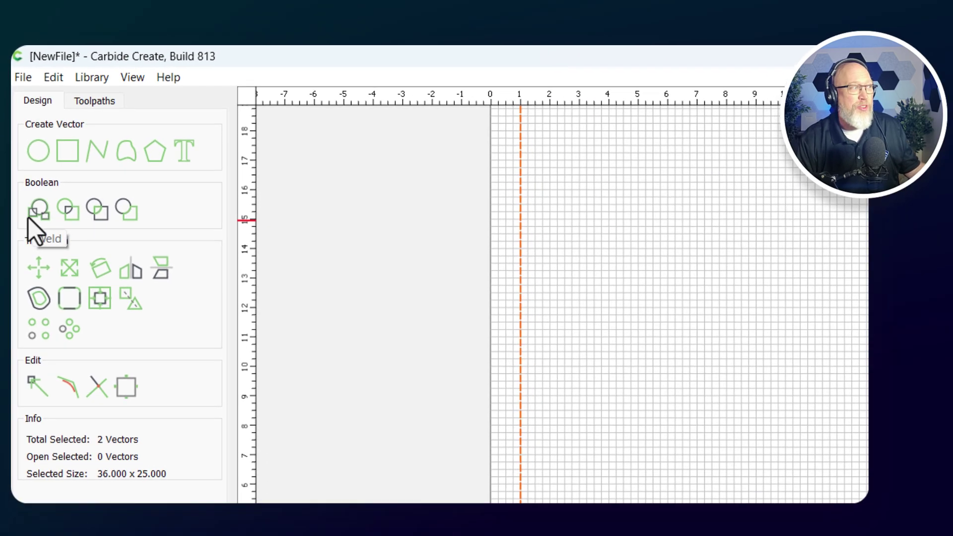
{"action": "left_click", "coordinate": [215, 226]}
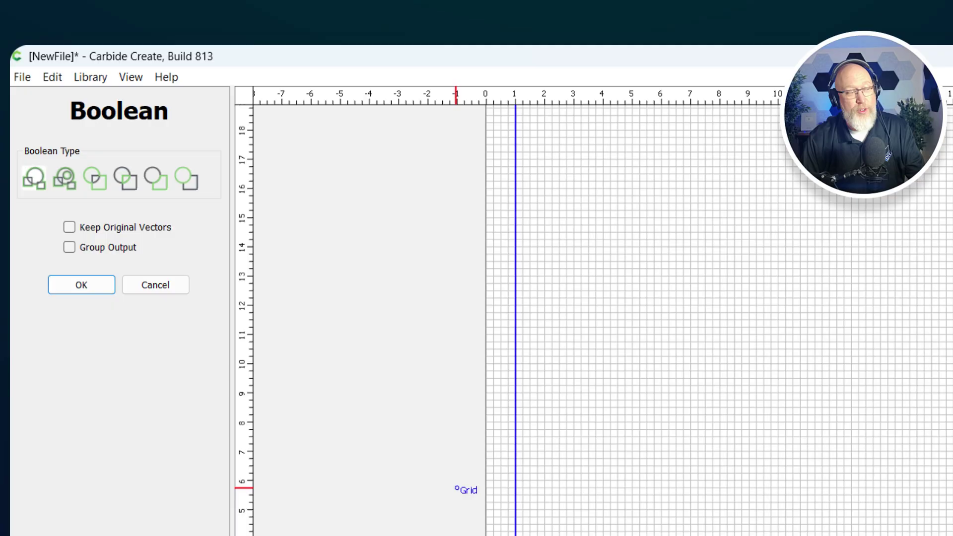
{"action": "scroll", "coordinate": [616, 531], "scroll_direction": "up", "scroll_amount": 5}
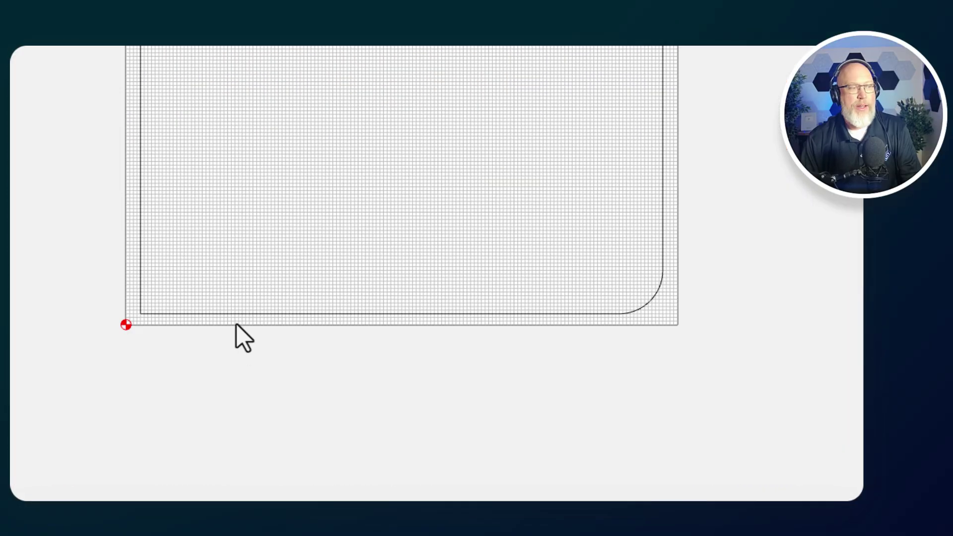
Duplicate the merged outline and place the copy outside the stock, to its right.
{"action": "left_click", "coordinate": [236, 316]}
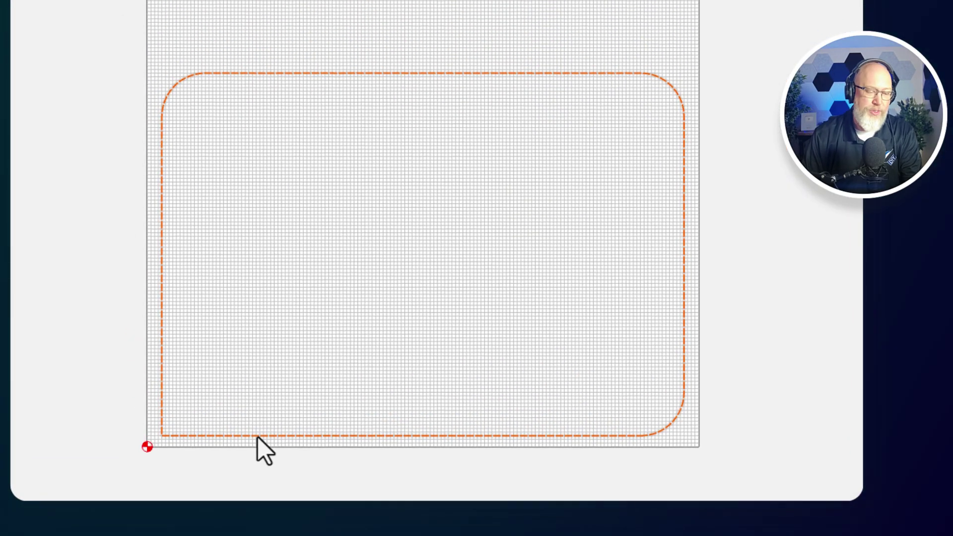
{"action": "key", "text": "ctrl+v"}
{"action": "middle_click_drag", "start_coordinate": [127, 466], "coordinate": [220, 367]}
{"action": "scroll", "coordinate": [221, 367], "scroll_direction": "down", "scroll_amount": 1}
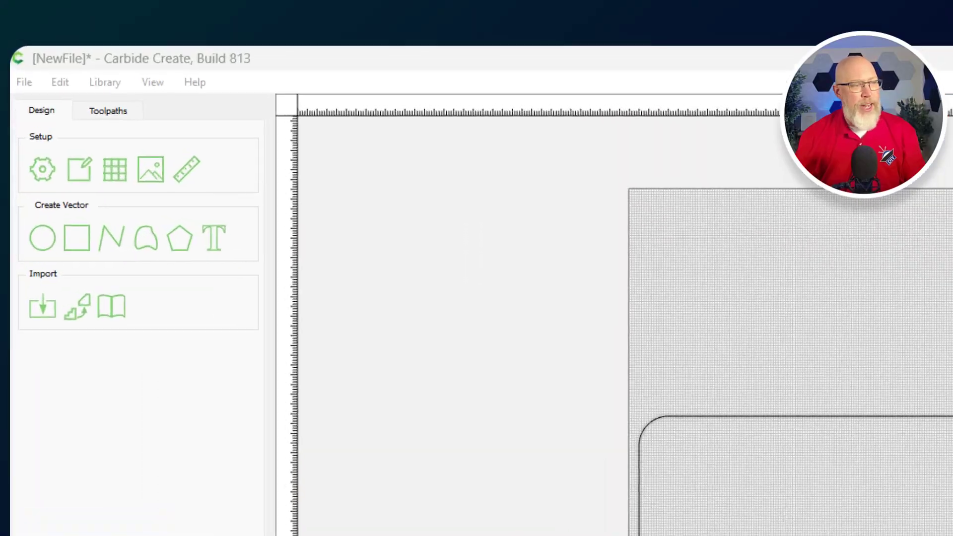
Offset the outline on the stock 0.75 in to the inside.
{"action": "left_click", "coordinate": [528, 371]}
{"action": "scroll", "coordinate": [734, 333], "scroll_direction": "up", "scroll_amount": 4}
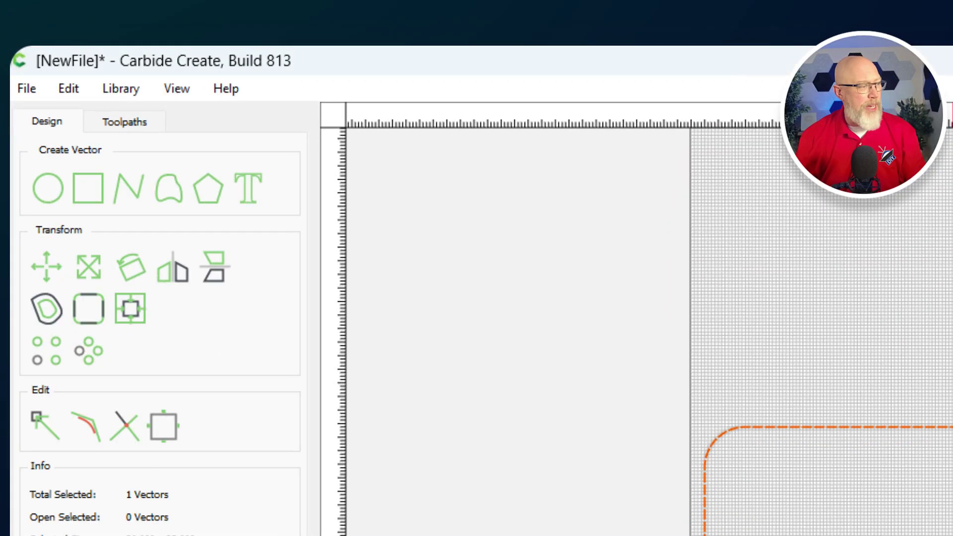
{"action": "left_click", "coordinate": [47, 313]}
{"action": "double_click", "coordinate": [220, 208]}
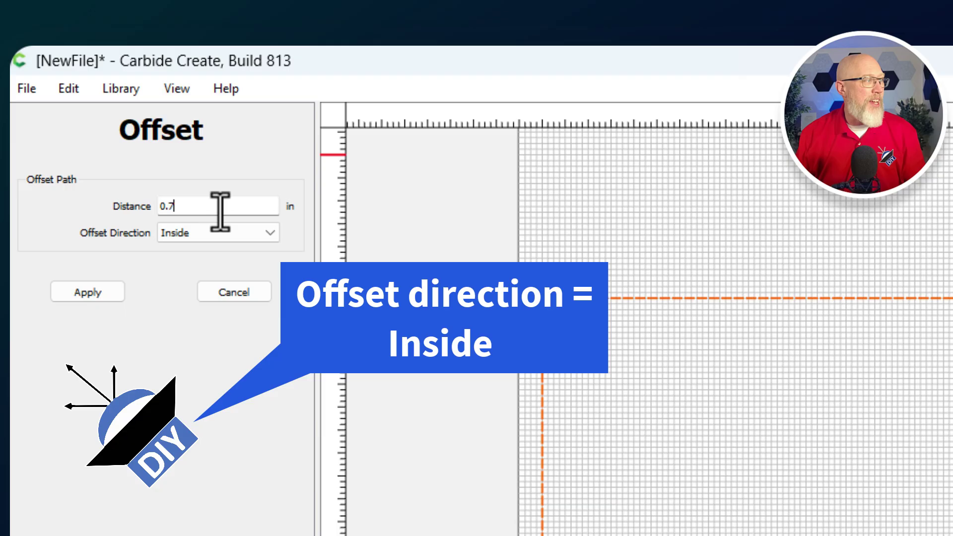
{"action": "left_click", "coordinate": [92, 296]}
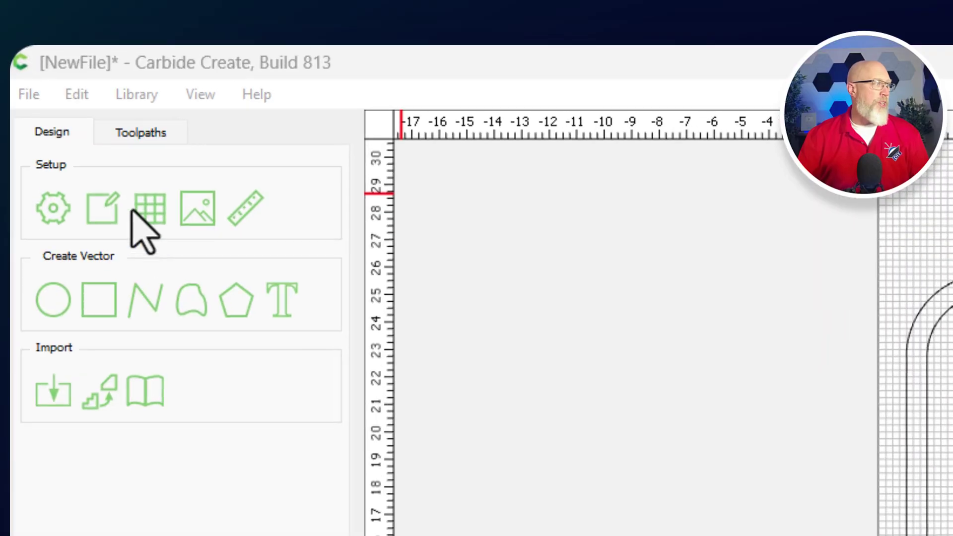
Draw a narrow vertical rectangle inside the inner outline and size it 0.75 in wide by 13.75 in high.
{"action": "left_click", "coordinate": [117, 307]}
{"action": "left_click", "coordinate": [811, 306]}
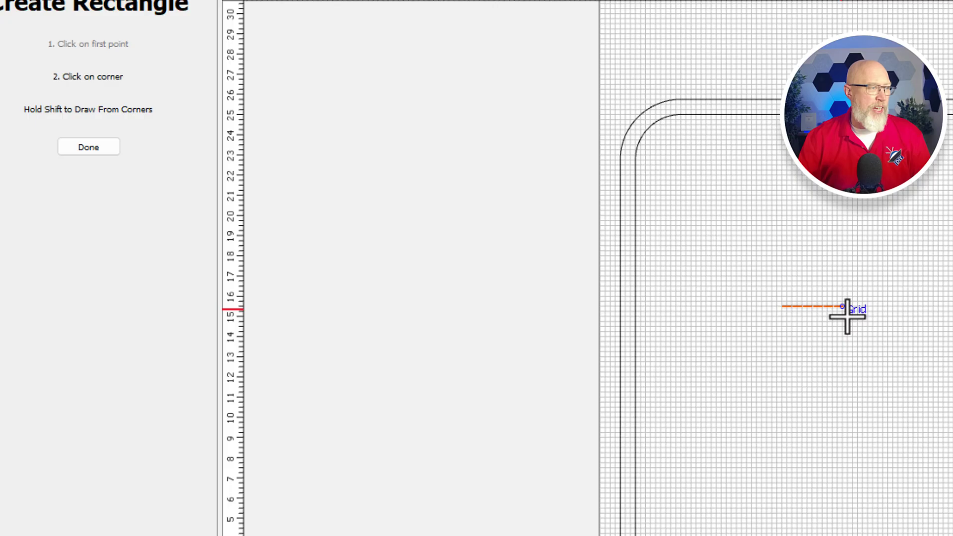
{"action": "left_click", "coordinate": [827, 392]}
{"action": "double_click", "coordinate": [124, 113]}
{"action": "type", "text": "."}
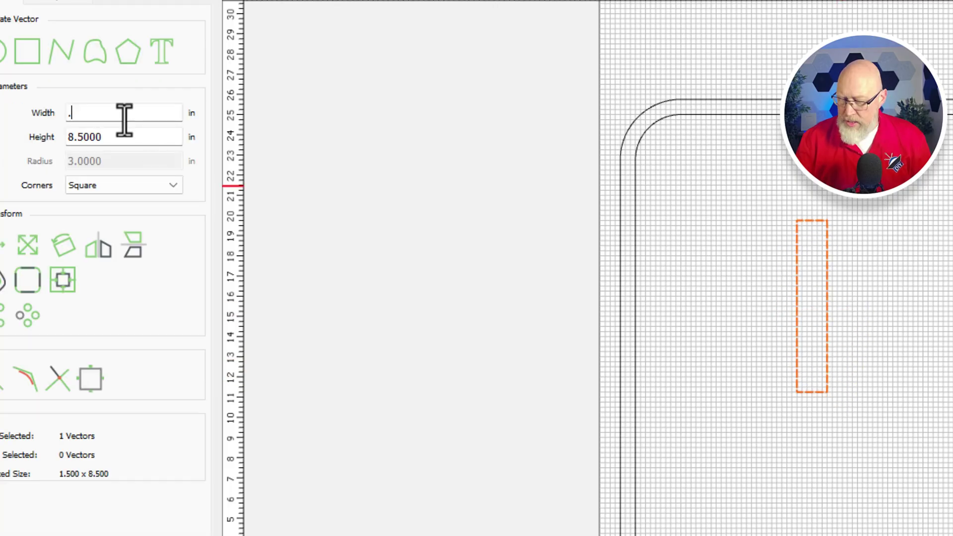
{"action": "type", "text": "75"}
{"action": "double_click", "coordinate": [121, 140]}
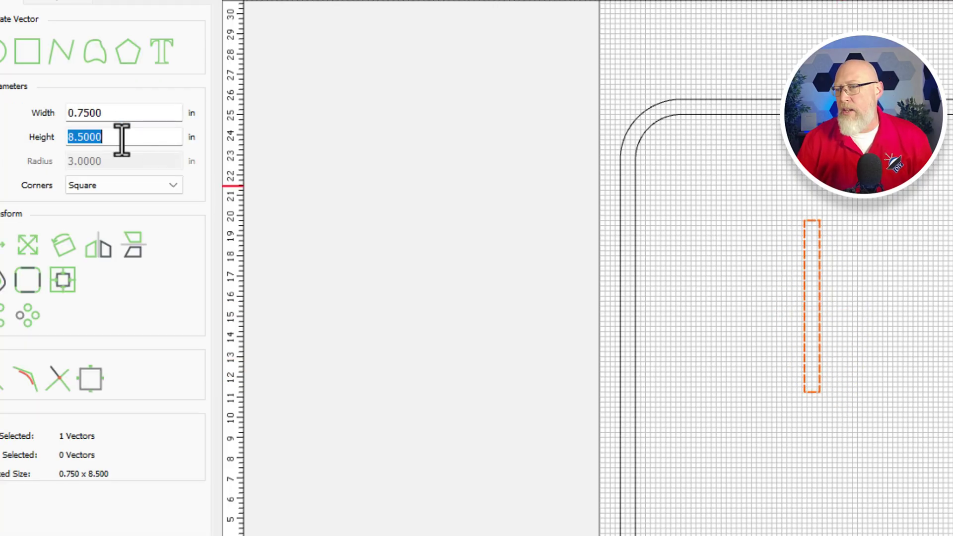
{"action": "type", "text": "13"}
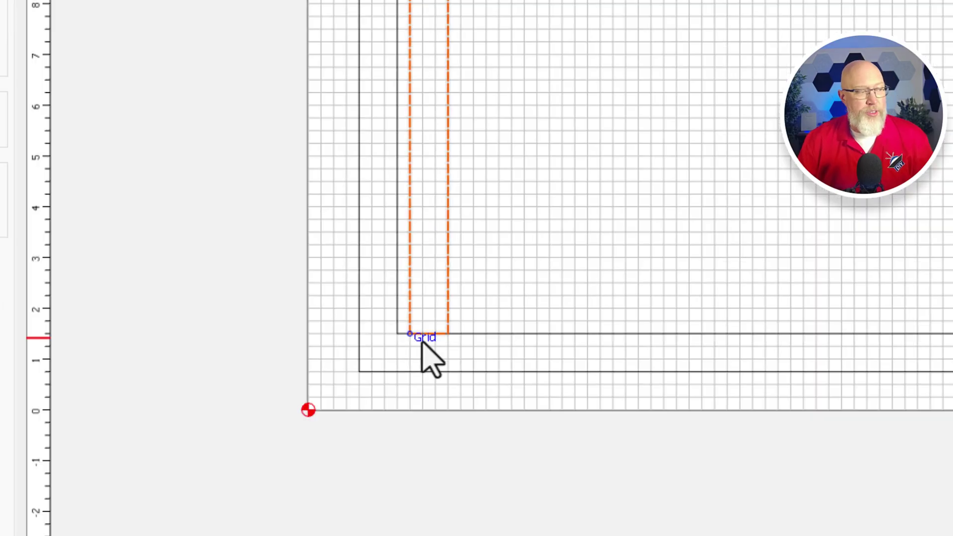
Move the narrow rectangle inward and place the curved bracket with its holes between the rectangle's lower end and the inner outline.
{"action": "left_click_drag", "start_coordinate": [421, 340], "coordinate": [728, 332]}
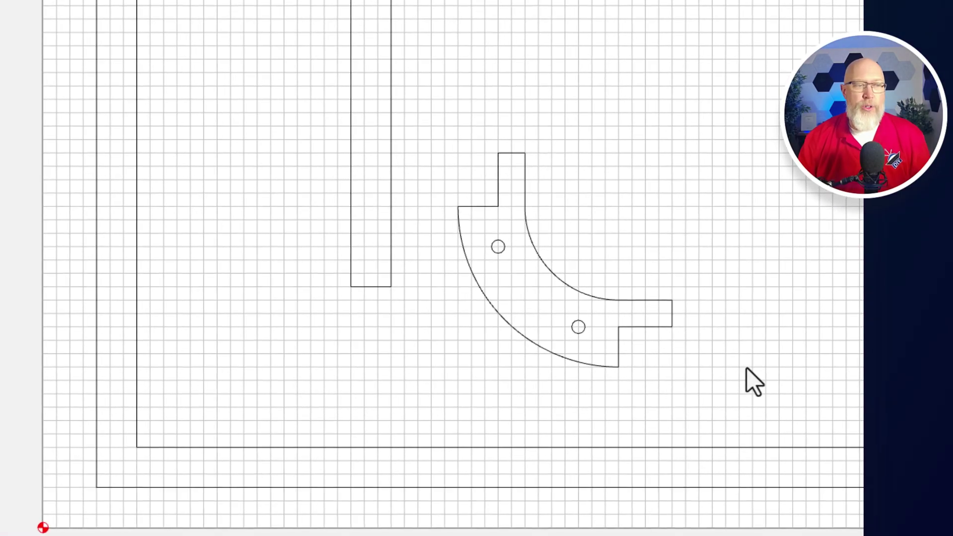
{"action": "left_click_drag", "start_coordinate": [728, 376], "coordinate": [444, 141]}
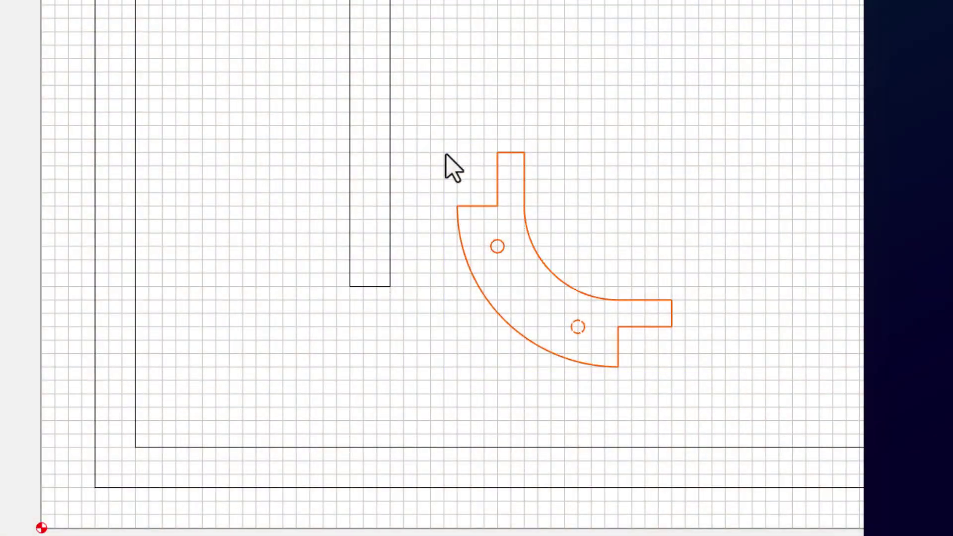
{"action": "left_click_drag", "start_coordinate": [498, 209], "coordinate": [395, 288]}
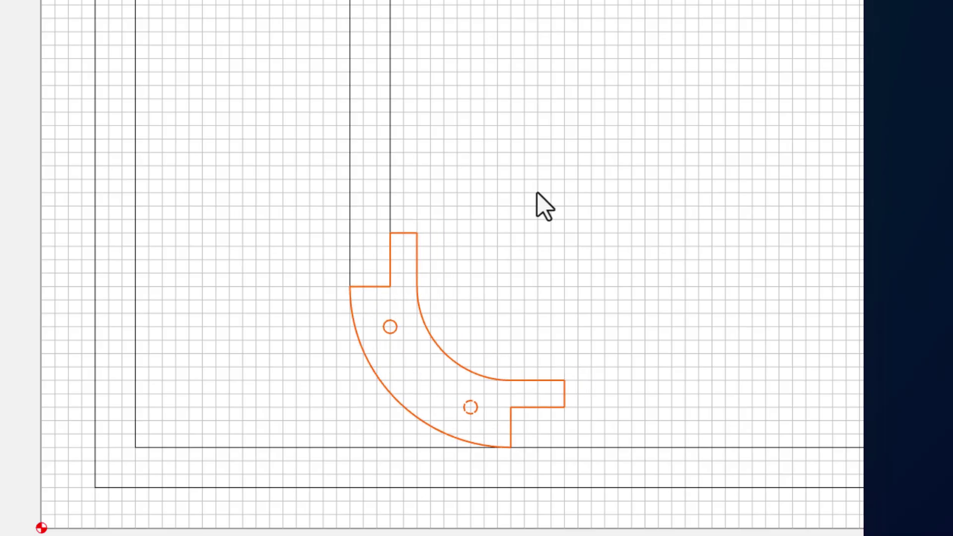
{"action": "left_click", "coordinate": [540, 487]}
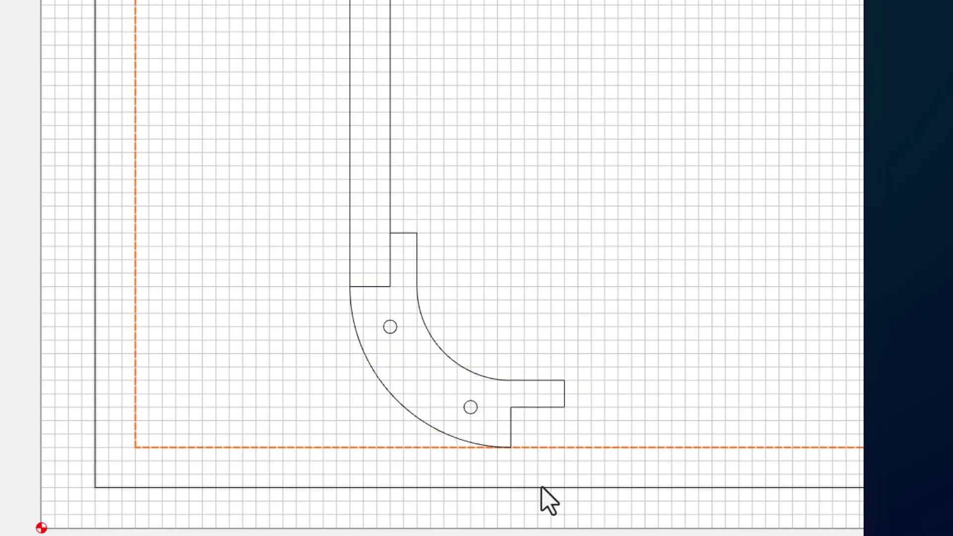
{"action": "left_click", "coordinate": [549, 446]}
{"action": "scroll", "coordinate": [556, 327], "scroll_direction": "down", "scroll_amount": 1}
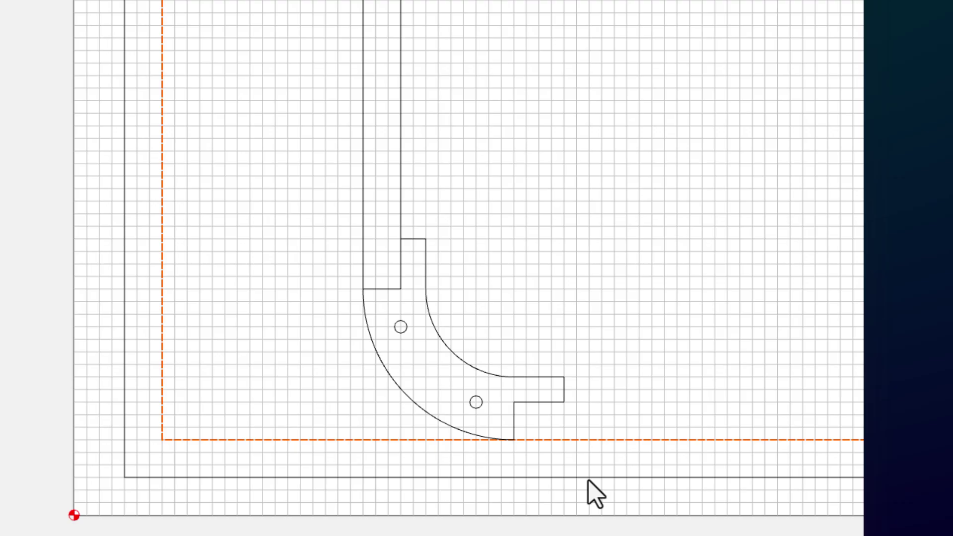
{"action": "left_click", "coordinate": [588, 481]}
Set the narrow vertical rectangle's width to 0.77 in.
{"action": "scroll", "coordinate": [544, 275], "scroll_direction": "down", "scroll_amount": 1}
{"action": "middle_click_drag", "start_coordinate": [567, 70], "coordinate": [675, 392]}
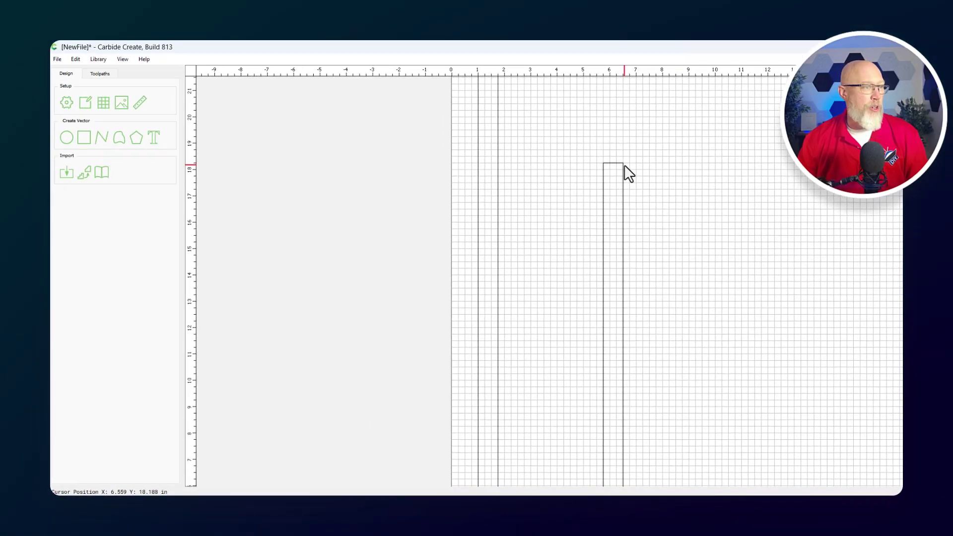
{"action": "left_click", "coordinate": [622, 164]}
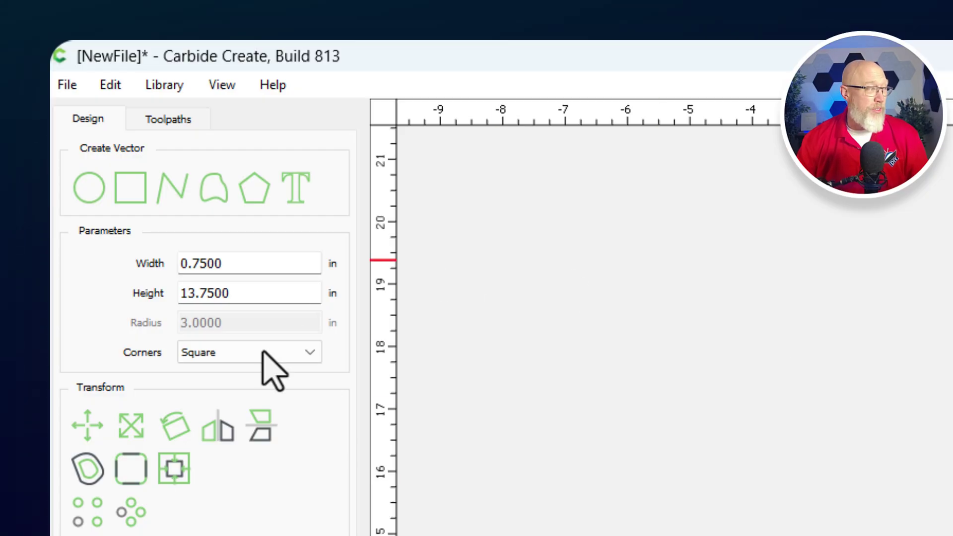
{"action": "double_click", "coordinate": [277, 268]}
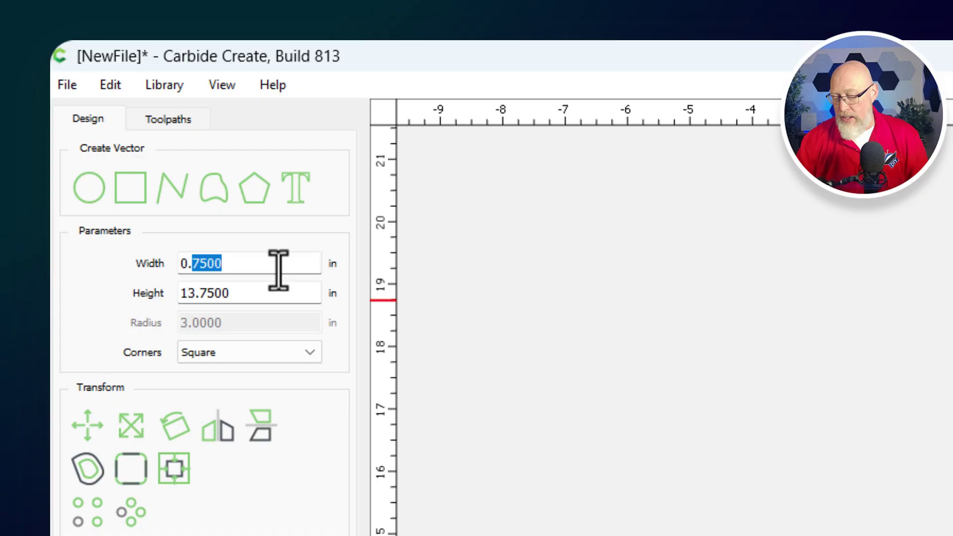
{"action": "type", "text": ".77"}
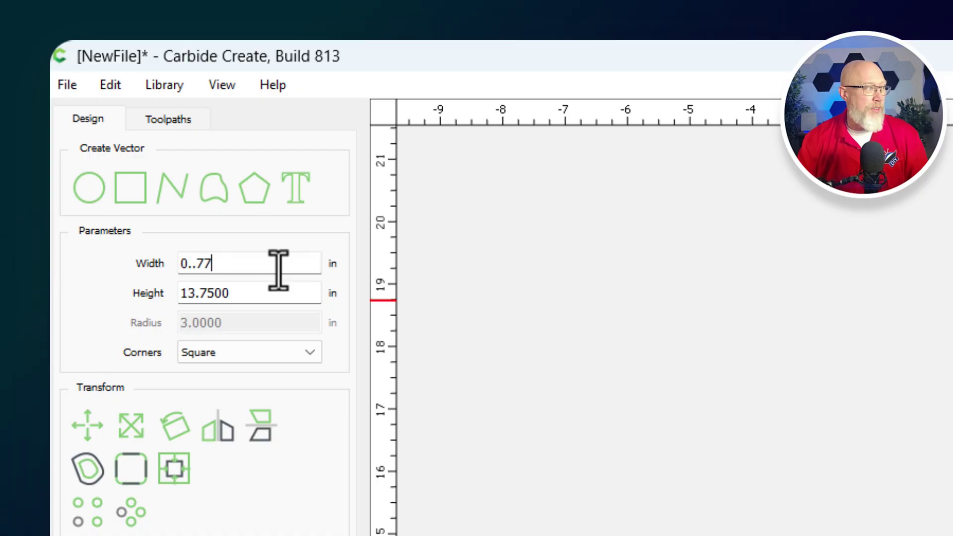
{"action": "key", "text": "BackSpace"}
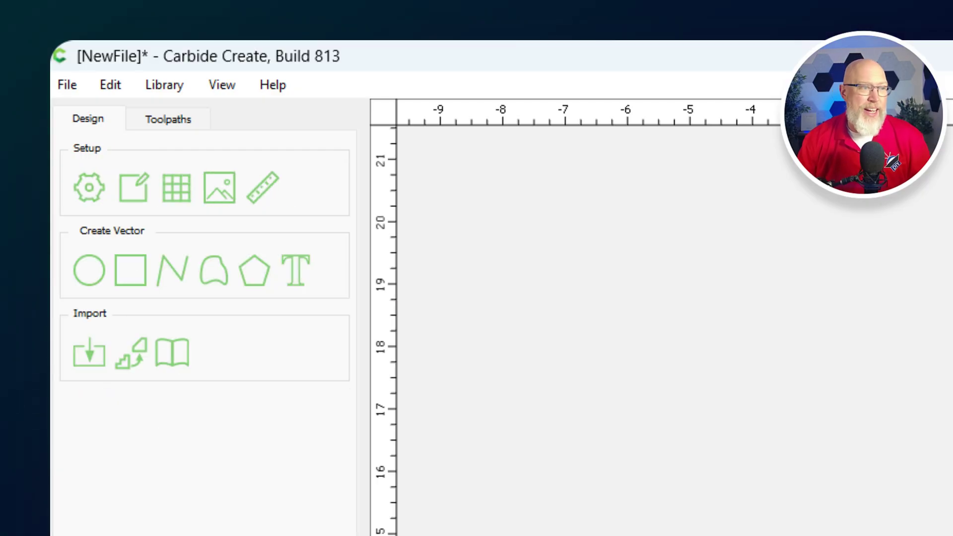
Align the narrow 0.77 in rectangle's lower end with the curved bracket's upper ledge.
{"action": "mouse_move", "coordinate": [615, 521]}
{"action": "middle_mouse_down"}
{"action": "mouse_move", "coordinate": [635, 481]}
{"action": "mouse_move", "coordinate": [697, 162]}
{"action": "middle_mouse_up"}
{"action": "mouse_move", "coordinate": [645, 535]}
{"action": "middle_mouse_down"}
{"action": "mouse_move", "coordinate": [619, 274]}
{"action": "mouse_move", "coordinate": [624, 127]}
{"action": "middle_mouse_up"}
{"action": "scroll", "coordinate": [675, 377], "scroll_direction": "up", "scroll_amount": 10}
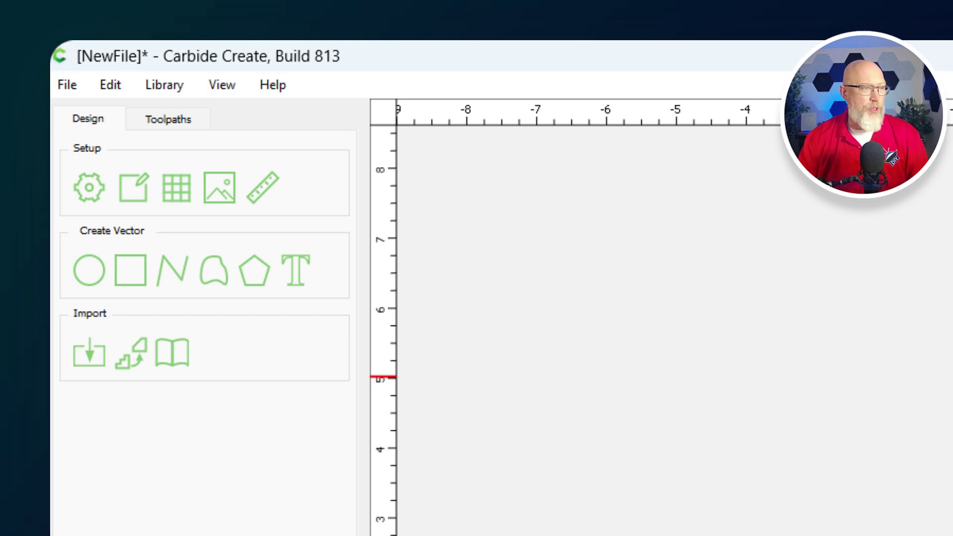
{"action": "left_click", "coordinate": [952, 460]}
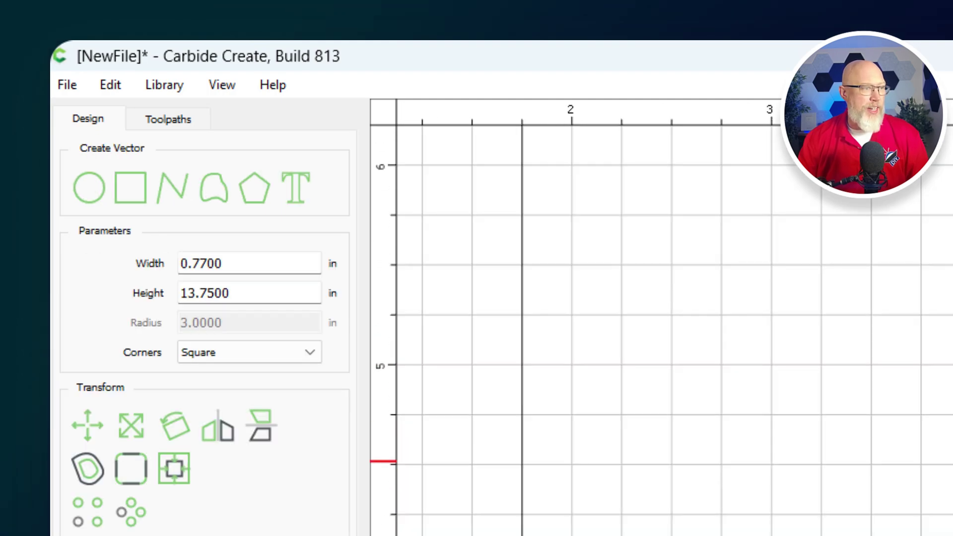
{"action": "left_click_drag", "start_coordinate": [551, 197], "coordinate": [551, 219]}
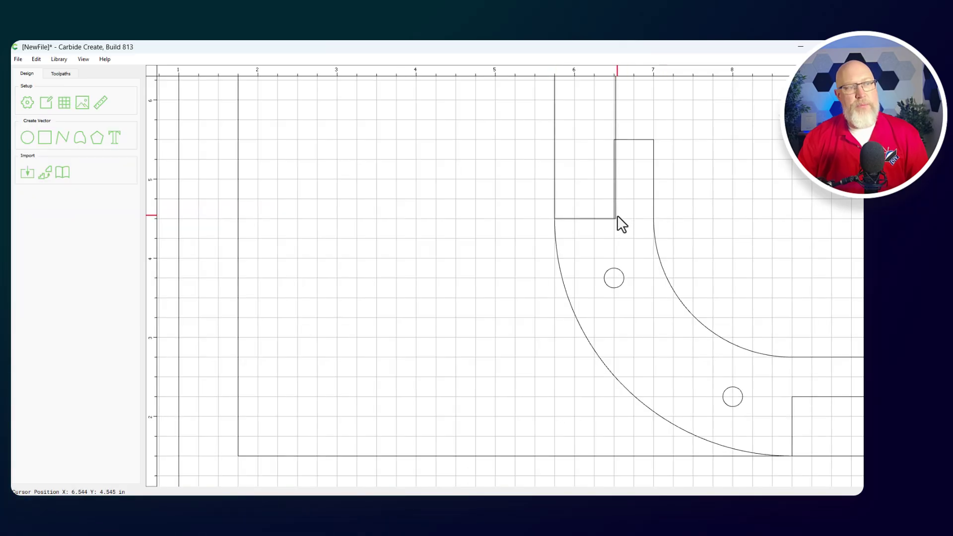
{"action": "left_click", "coordinate": [616, 216]}
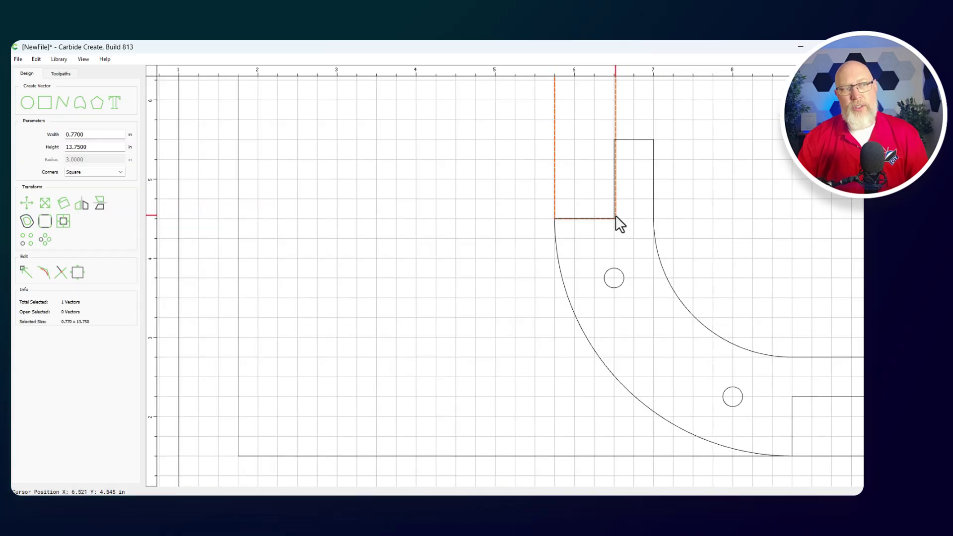
{"action": "left_click", "coordinate": [600, 223]}
{"action": "left_click", "coordinate": [599, 222]}
{"action": "left_click", "coordinate": [624, 144]}
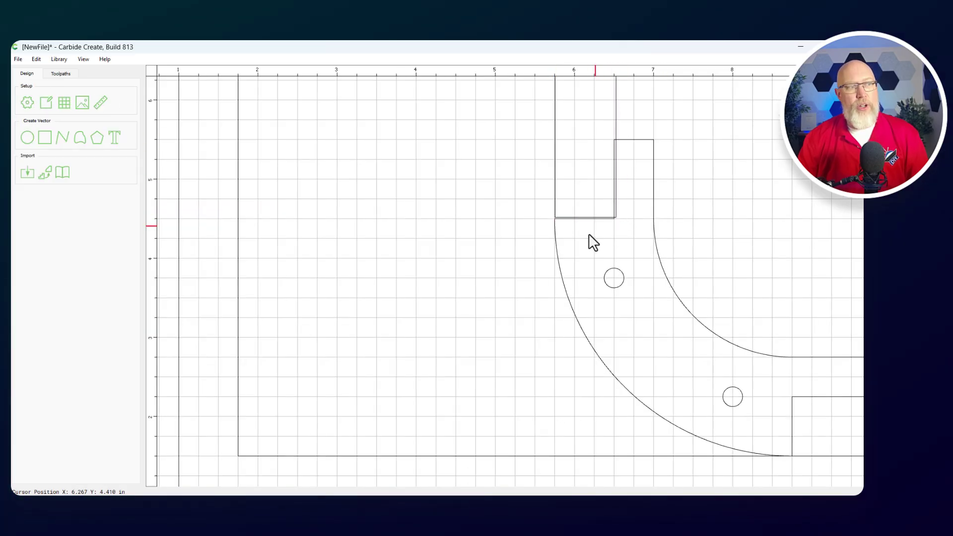
Merge the narrow vertical rectangle and the curved bracket into one vector with a Boolean union.
{"action": "scroll", "coordinate": [575, 226], "scroll_direction": "up", "scroll_amount": 2}
{"action": "scroll", "coordinate": [572, 228], "scroll_direction": "up", "scroll_amount": 2}
{"action": "scroll", "coordinate": [572, 228], "scroll_direction": "down", "scroll_amount": 5}
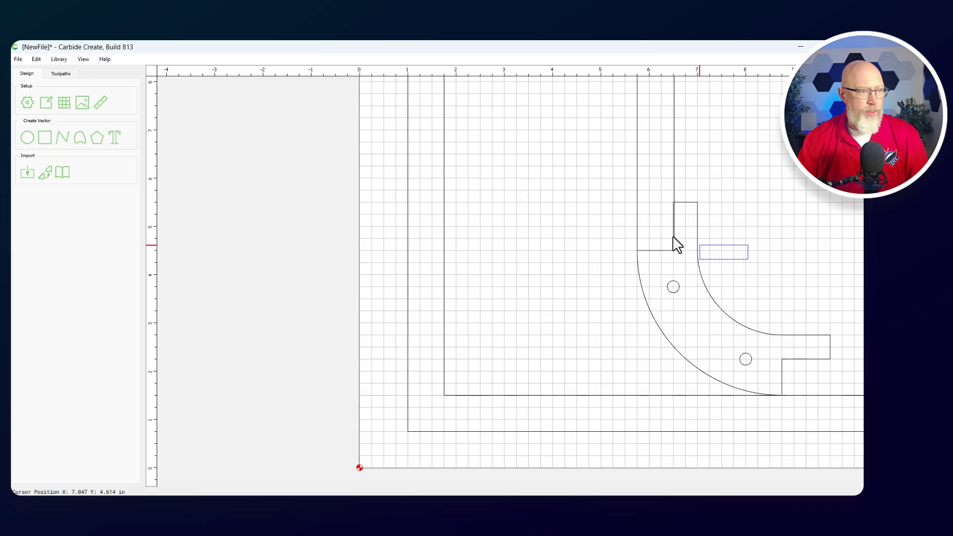
{"action": "left_click_drag", "start_coordinate": [748, 259], "coordinate": [617, 225]}
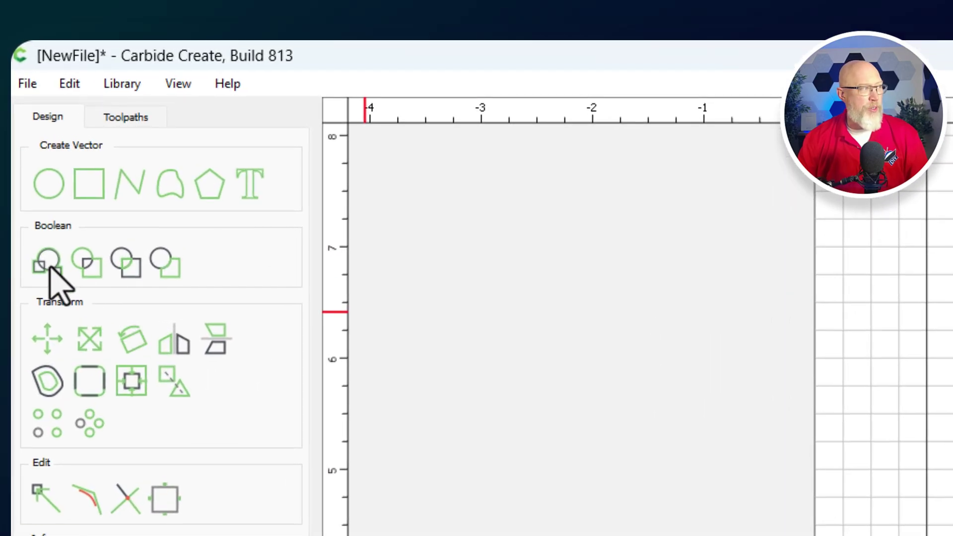
{"action": "left_click", "coordinate": [49, 267]}
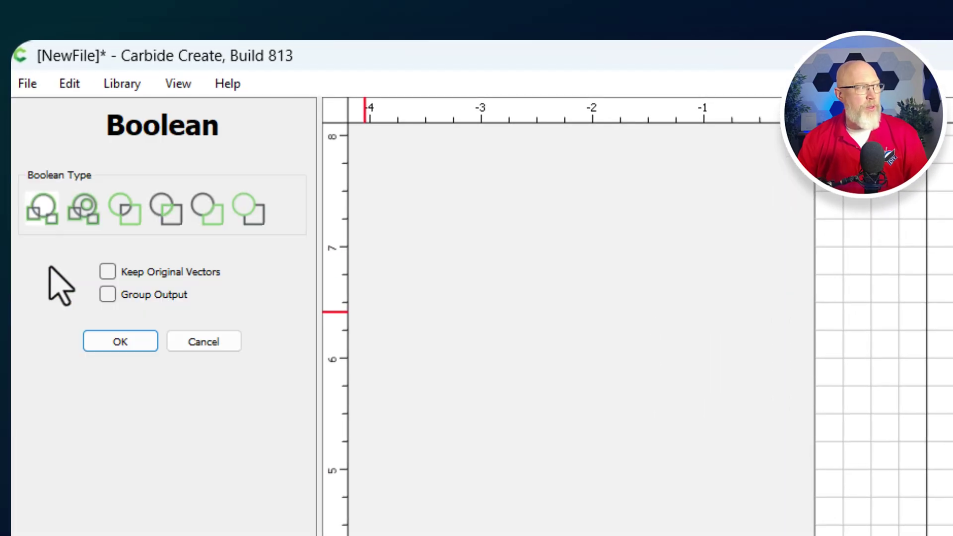
{"action": "left_click", "coordinate": [82, 168]}
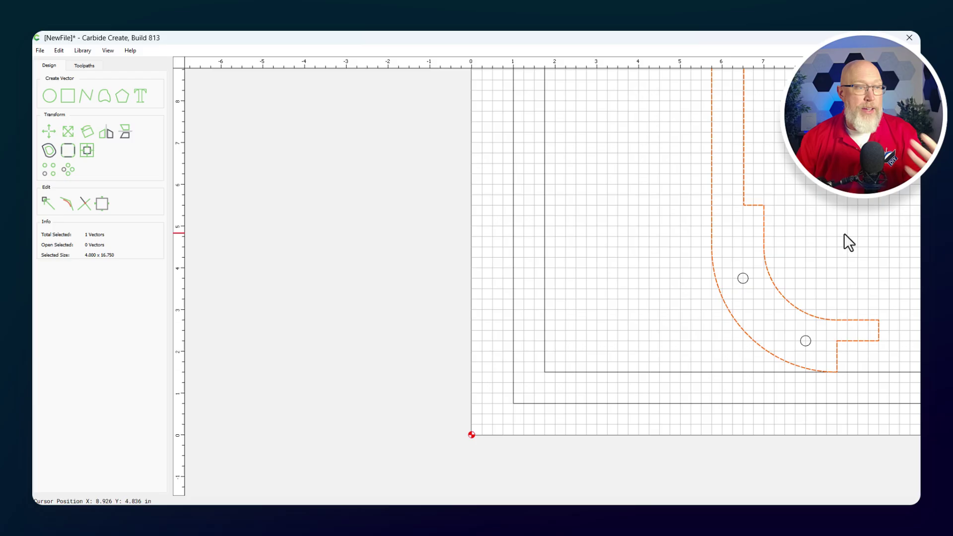
Move the merged bracket piece and its two holes down 0.75 in so its lower edge sits on the outer outline.
{"action": "scroll", "coordinate": [845, 241], "scroll_direction": "down", "scroll_amount": 3}
{"action": "middle_click_drag", "start_coordinate": [813, 151], "coordinate": [753, 255]}
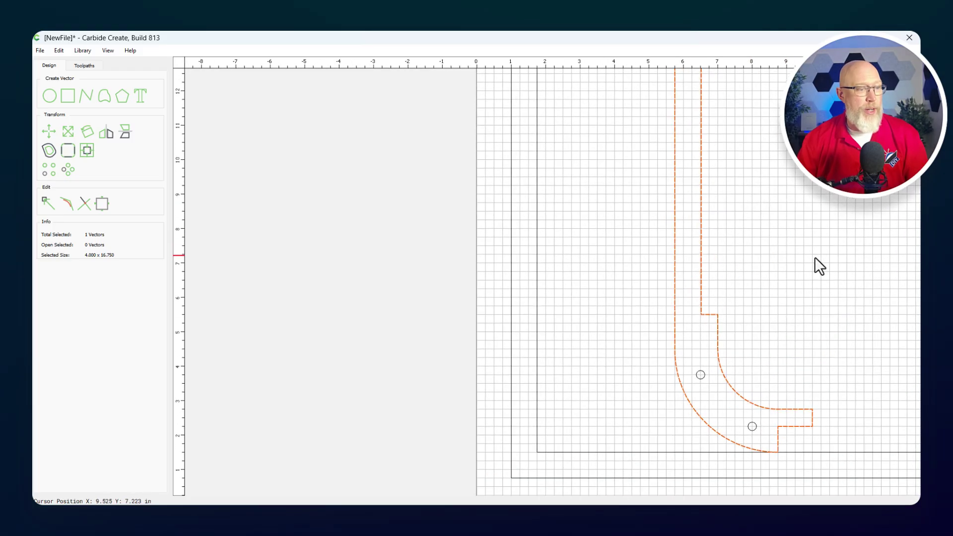
{"action": "scroll", "coordinate": [819, 258], "scroll_direction": "down", "scroll_amount": 1}
{"action": "scroll", "coordinate": [687, 370], "scroll_direction": "up", "scroll_amount": 1}
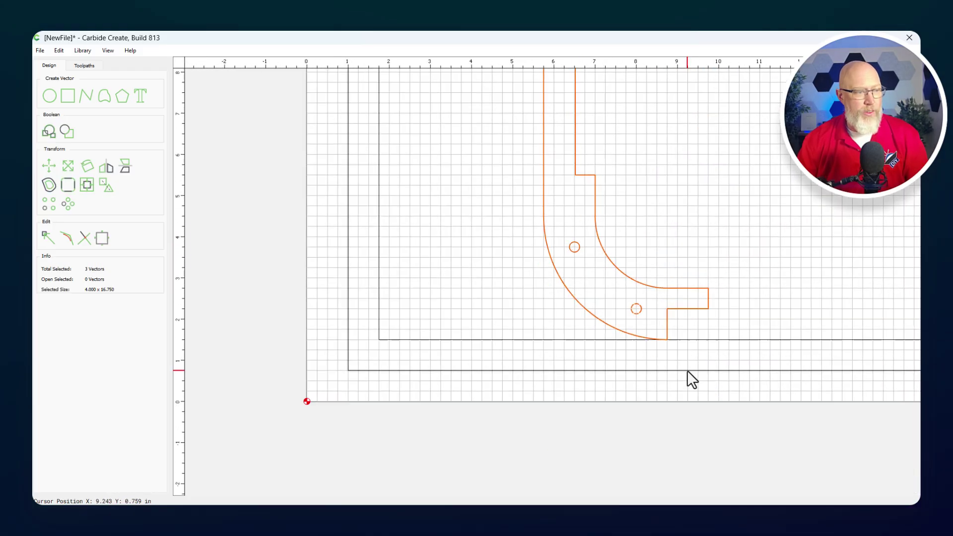
{"action": "scroll", "coordinate": [686, 370], "scroll_direction": "up", "scroll_amount": 1}
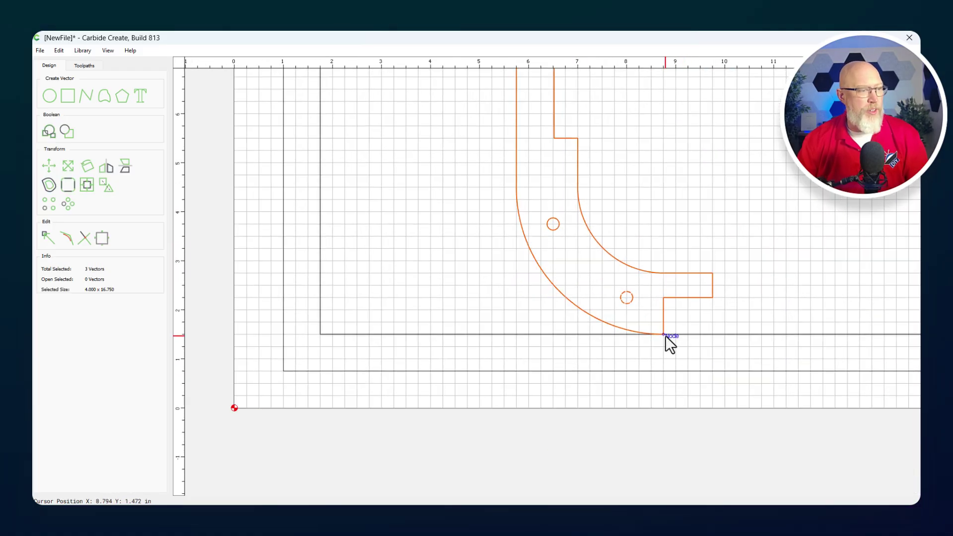
{"action": "left_click_drag", "start_coordinate": [665, 335], "coordinate": [665, 371]}
{"action": "scroll", "coordinate": [780, 240], "scroll_direction": "down", "scroll_amount": 4}
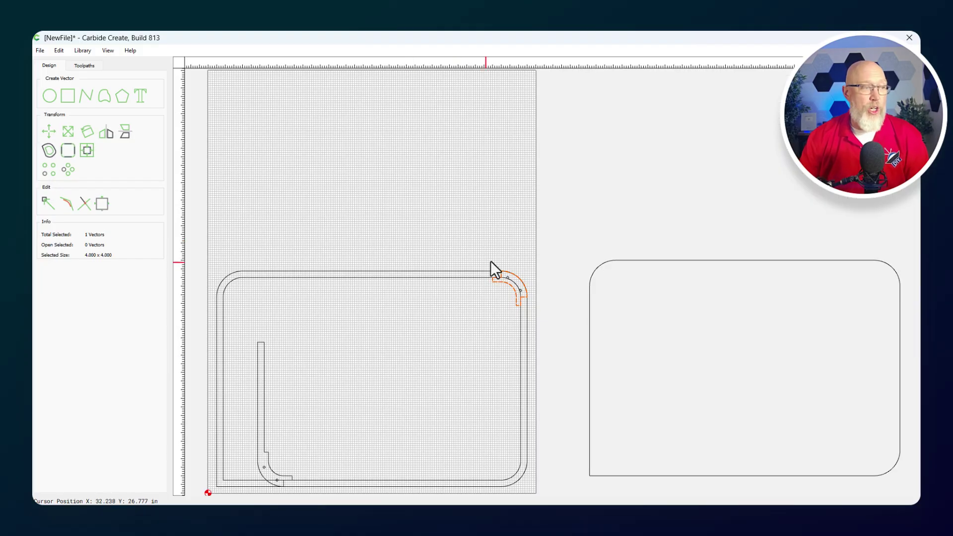
Subtract the curved bracket at the upper-right corner from the inner outline with a Boolean operation.
{"action": "scroll", "coordinate": [511, 274], "scroll_direction": "up", "scroll_amount": 8}
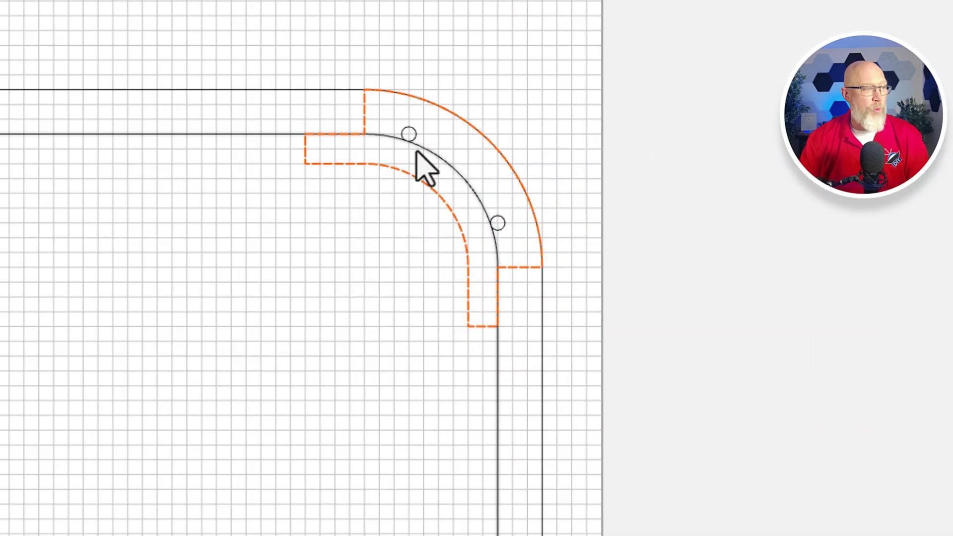
{"action": "left_click", "coordinate": [416, 135], "text": "shift"}
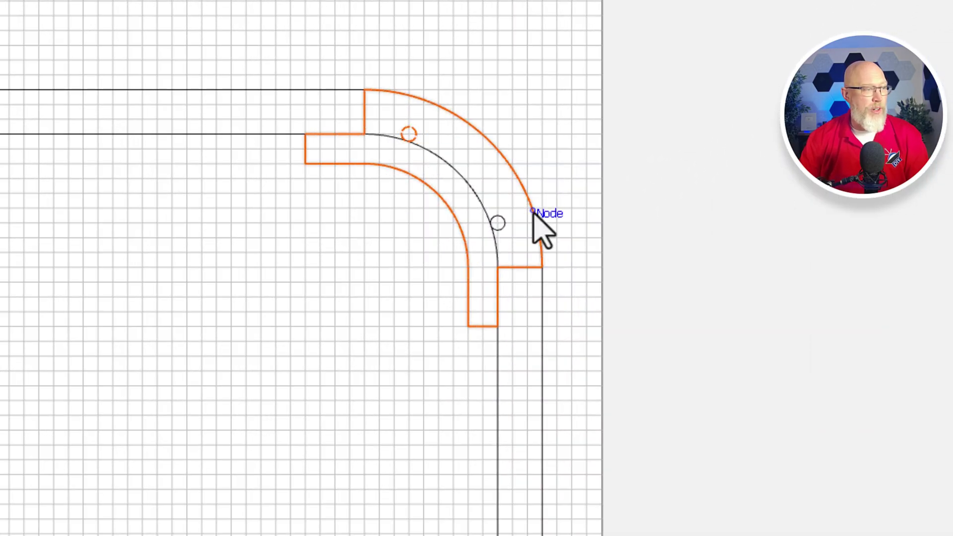
{"action": "left_click", "coordinate": [505, 224], "text": "shift"}
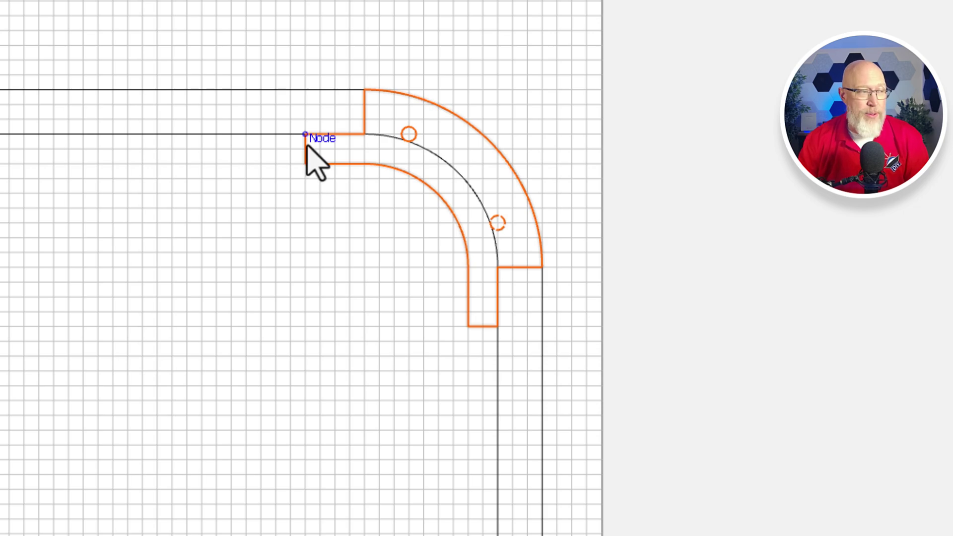
{"action": "scroll", "coordinate": [310, 157], "scroll_direction": "up", "scroll_amount": 2}
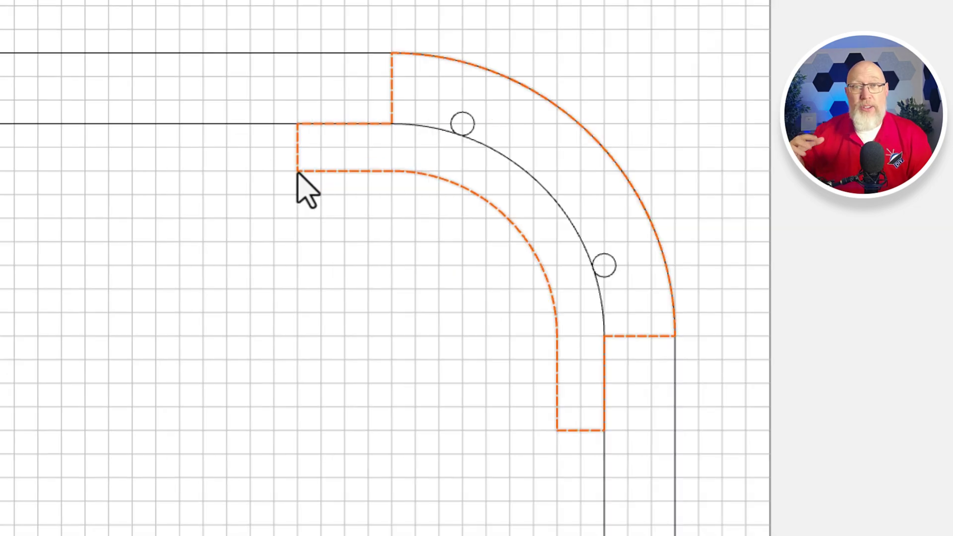
{"action": "left_click", "coordinate": [366, 203]}
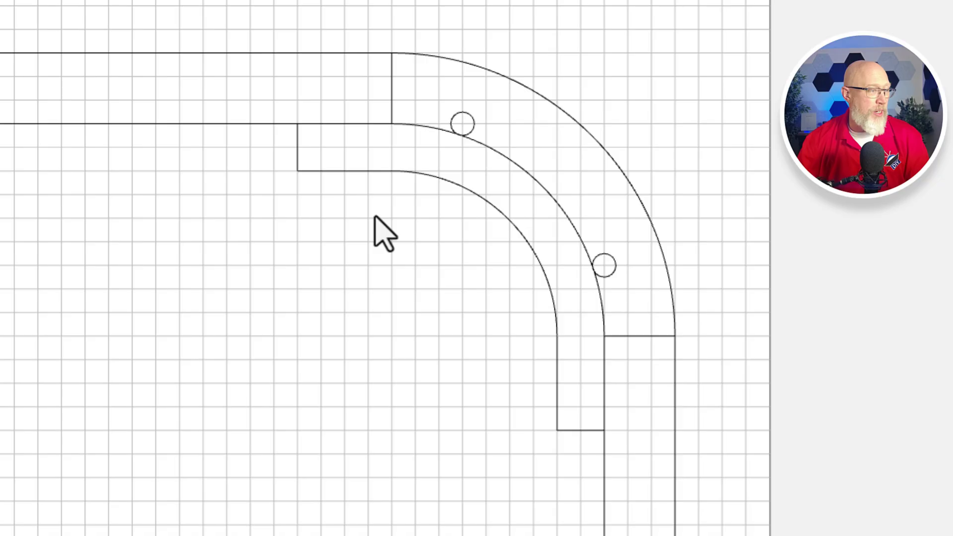
{"action": "left_click_drag", "start_coordinate": [375, 213], "coordinate": [273, 105]}
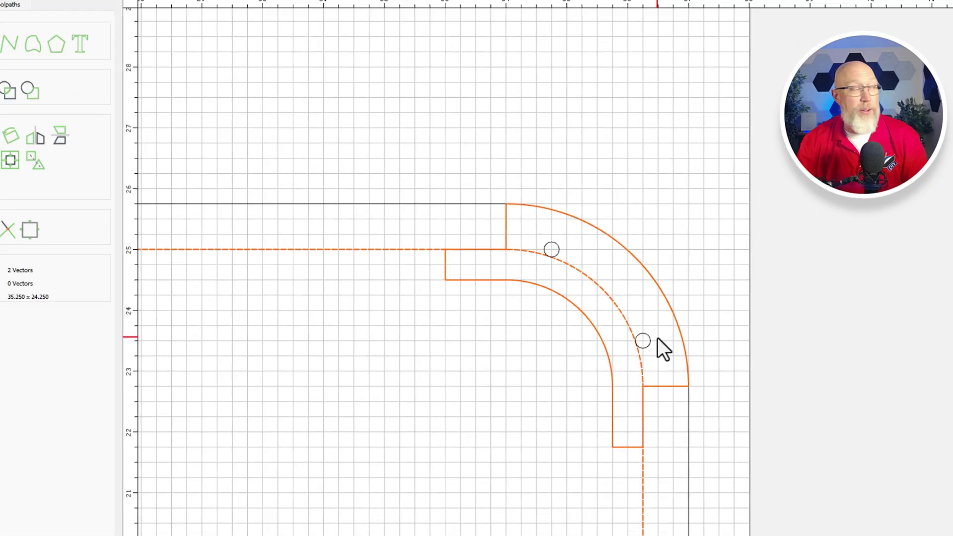
{"action": "left_click", "coordinate": [18, 124]}
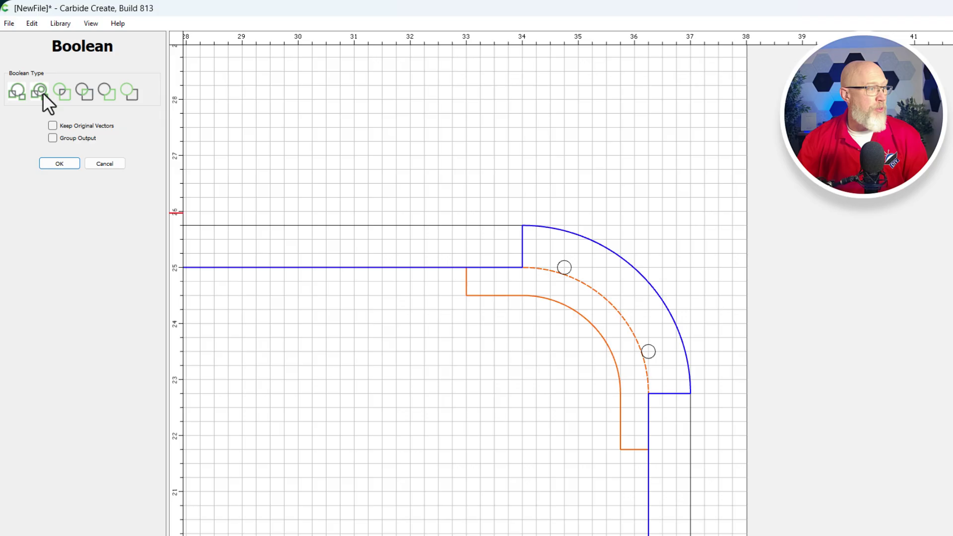
{"action": "left_click", "coordinate": [90, 93]}
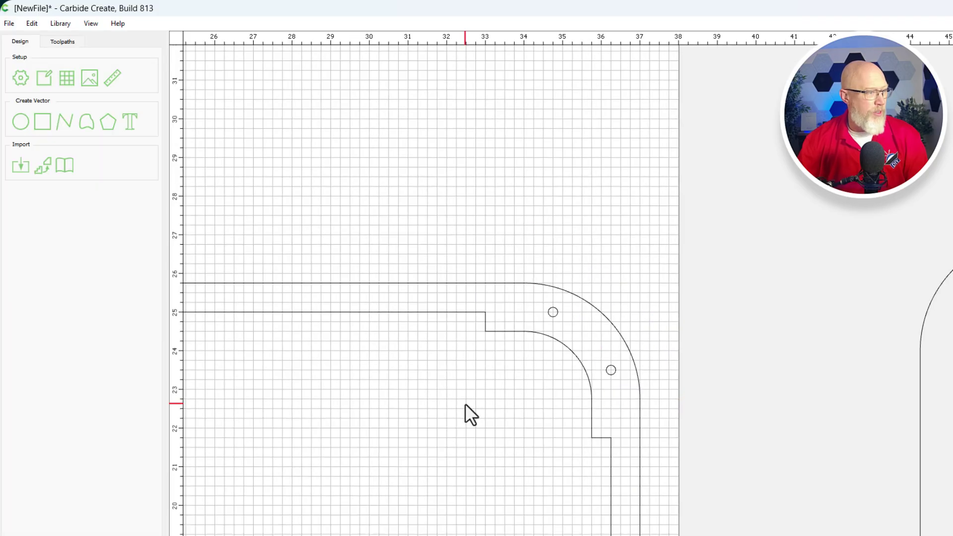
Move the 7 x 2 in rectangle across both outlines' lower edges, with its left side on the inner outline's left edge.
{"action": "scroll", "coordinate": [465, 403], "scroll_direction": "down", "scroll_amount": 1}
{"action": "middle_click_drag", "start_coordinate": [482, 442], "coordinate": [514, 322]}
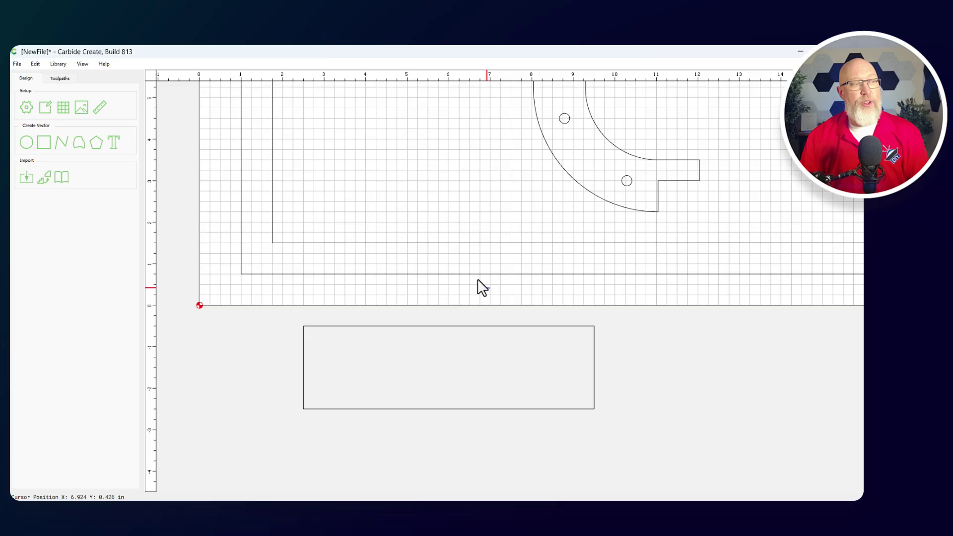
{"action": "left_click", "coordinate": [439, 226]}
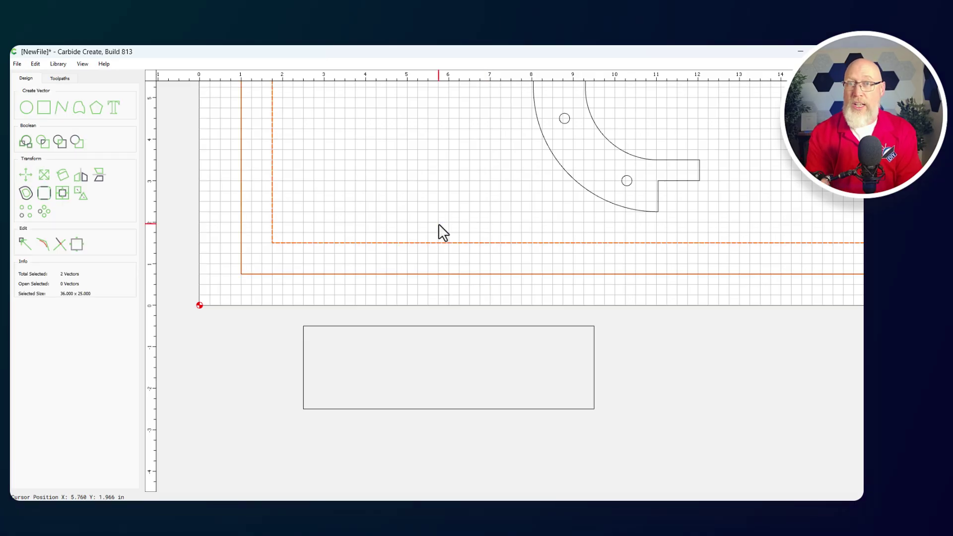
{"action": "key", "text": "Escape"}
{"action": "left_click", "coordinate": [377, 326]}
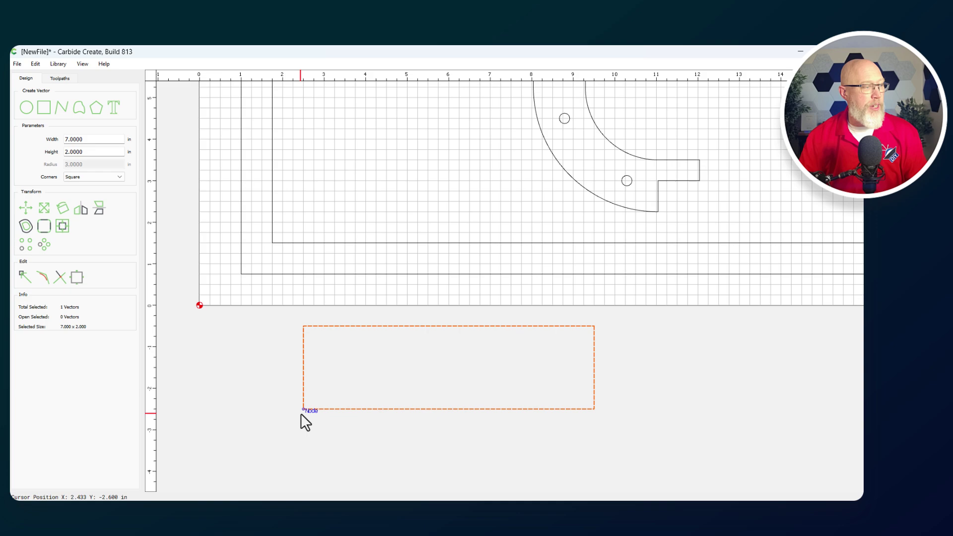
{"action": "left_click_drag", "start_coordinate": [303, 409], "coordinate": [275, 296]}
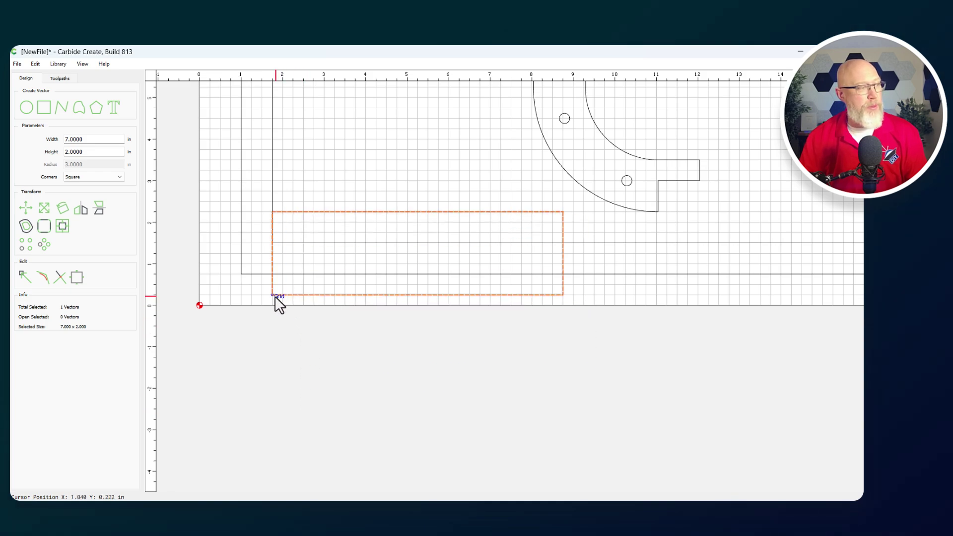
{"action": "key", "text": "Escape"}
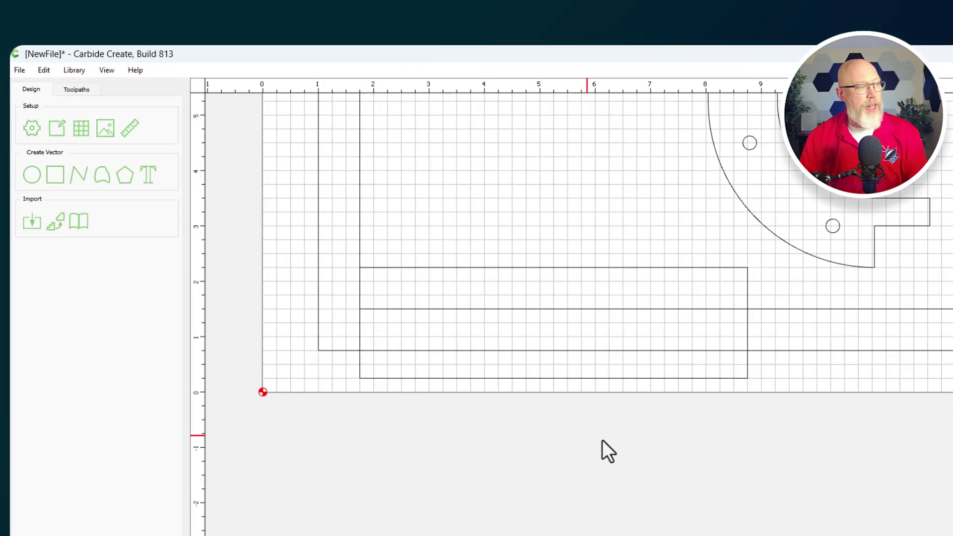
Subtract the 7 x 2 in rectangle from the outer outline with a Boolean operation.
{"action": "left_click_drag", "start_coordinate": [603, 440], "coordinate": [570, 343]}
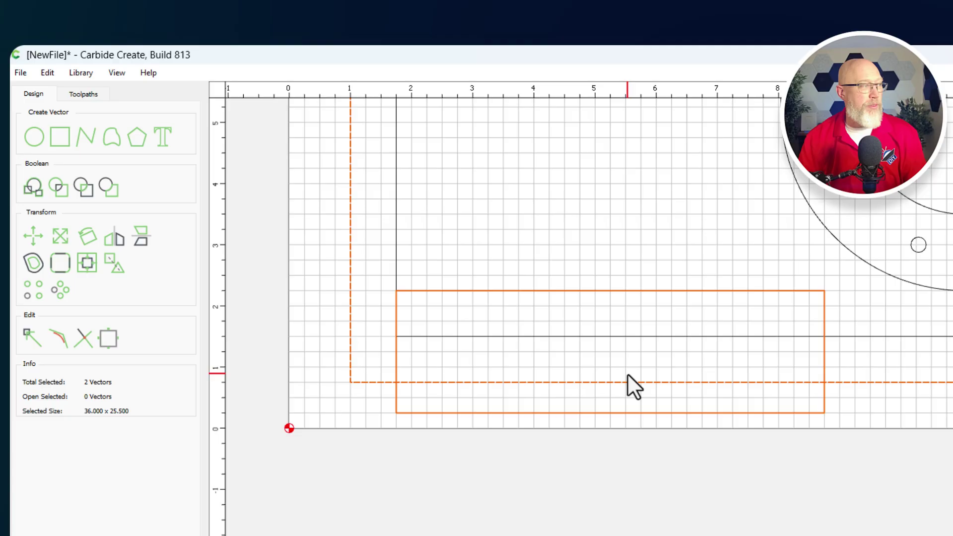
{"action": "left_click", "coordinate": [35, 183]}
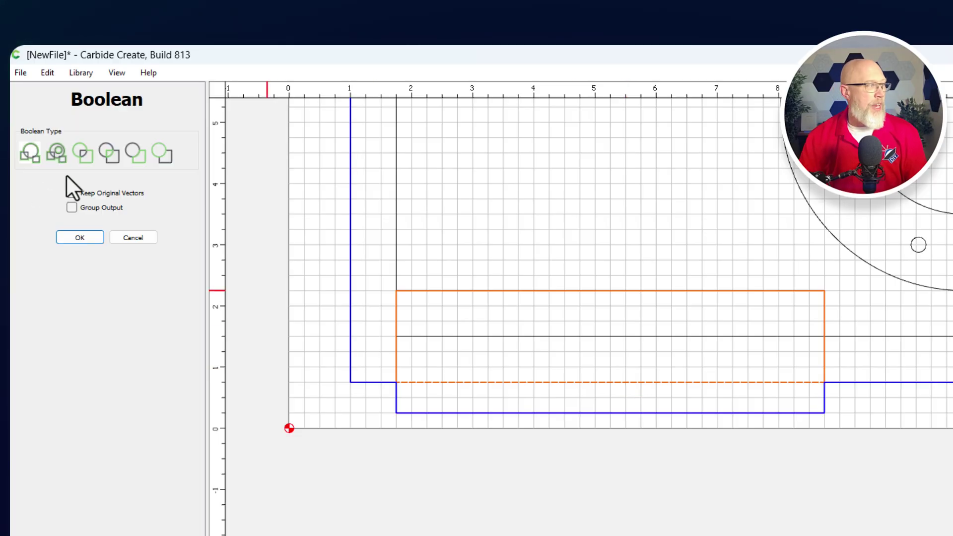
{"action": "left_click", "coordinate": [114, 155]}
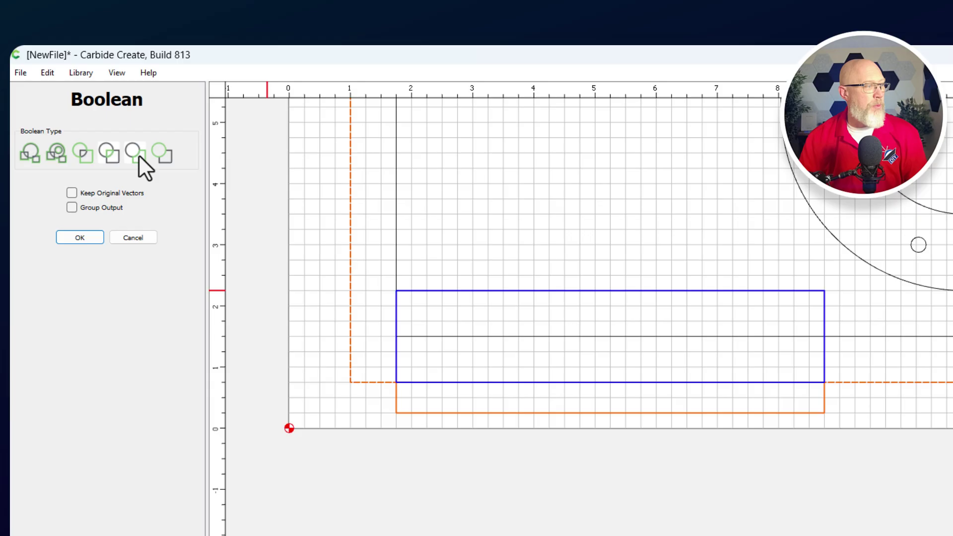
{"action": "left_click", "coordinate": [138, 154]}
{"action": "left_click", "coordinate": [161, 154]}
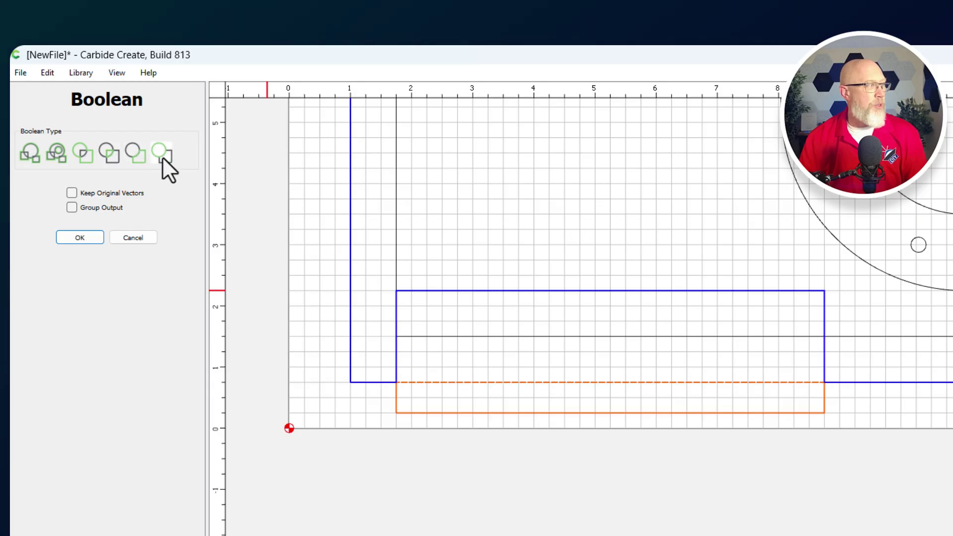
{"action": "left_click", "coordinate": [81, 238]}
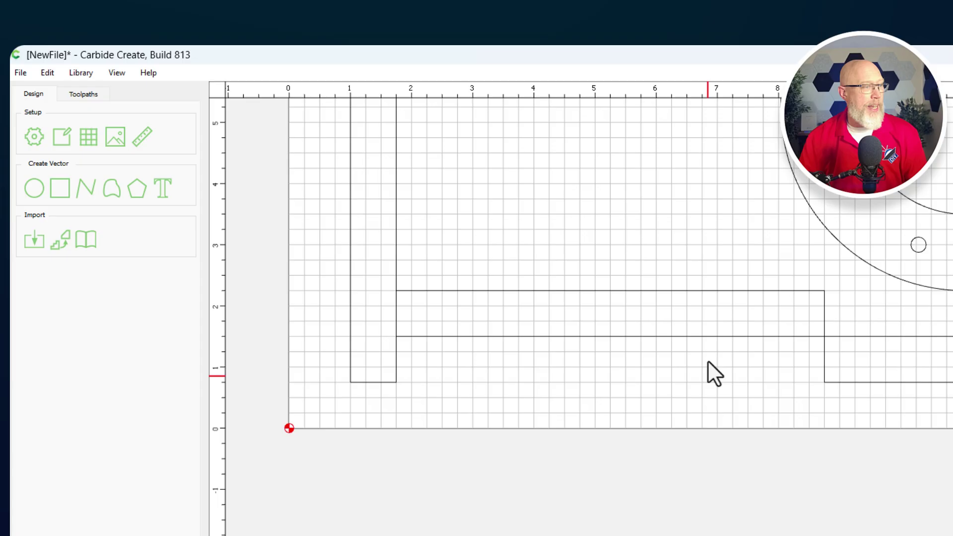
Subtract the inner outline from the notched outer outline with a Boolean operation, leaving only the frame strip with the lower gap.
{"action": "left_click", "coordinate": [704, 337]}
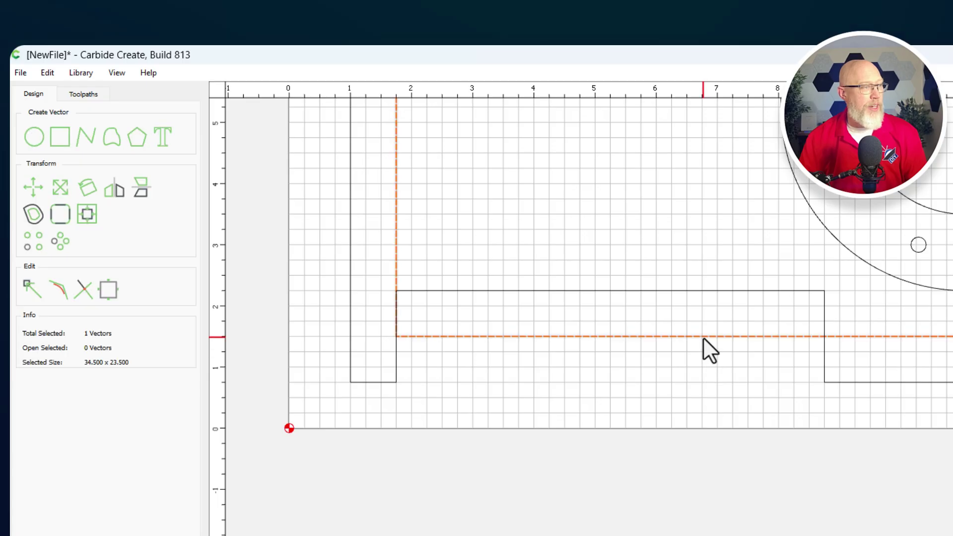
{"action": "left_click", "coordinate": [690, 290], "text": "shift"}
{"action": "left_click", "coordinate": [34, 186]}
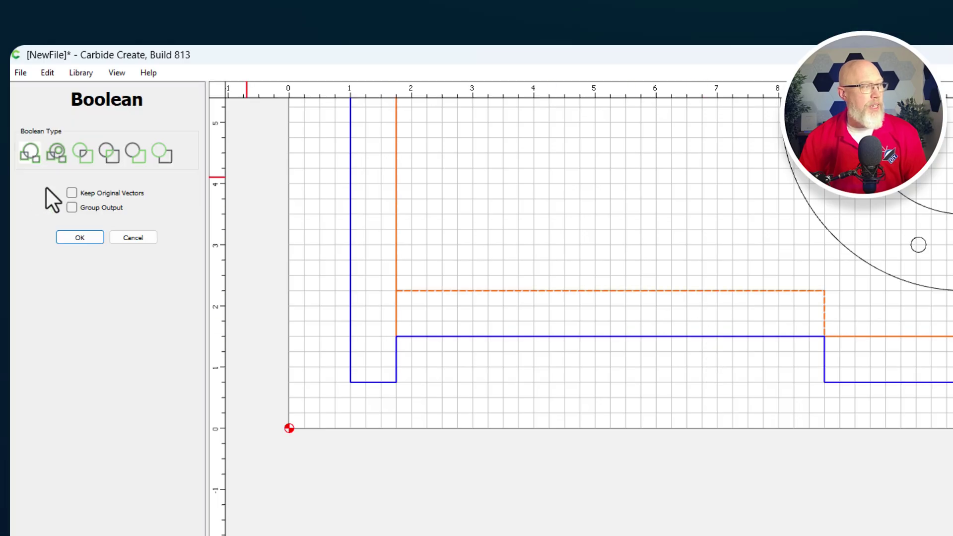
{"action": "left_click", "coordinate": [111, 154]}
{"action": "left_click", "coordinate": [133, 156]}
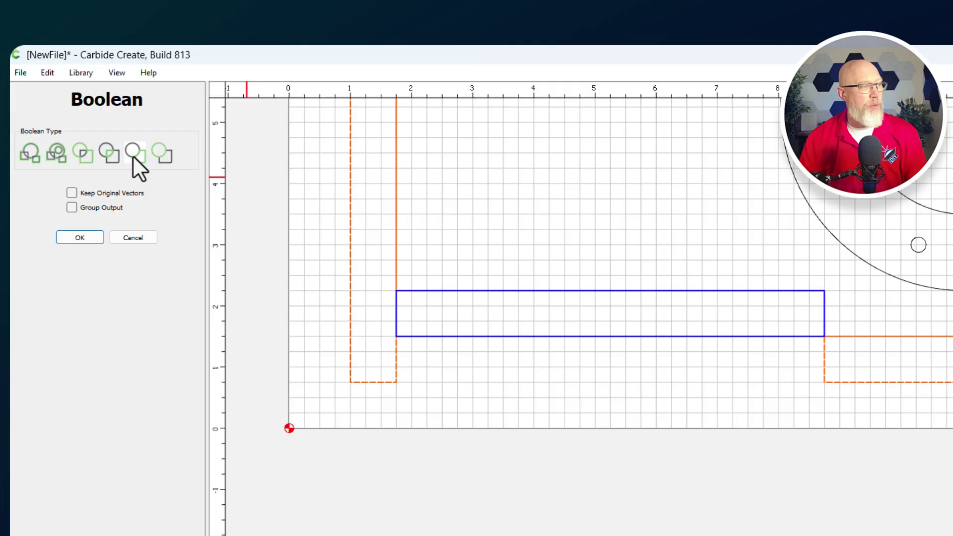
{"action": "left_click", "coordinate": [161, 156]}
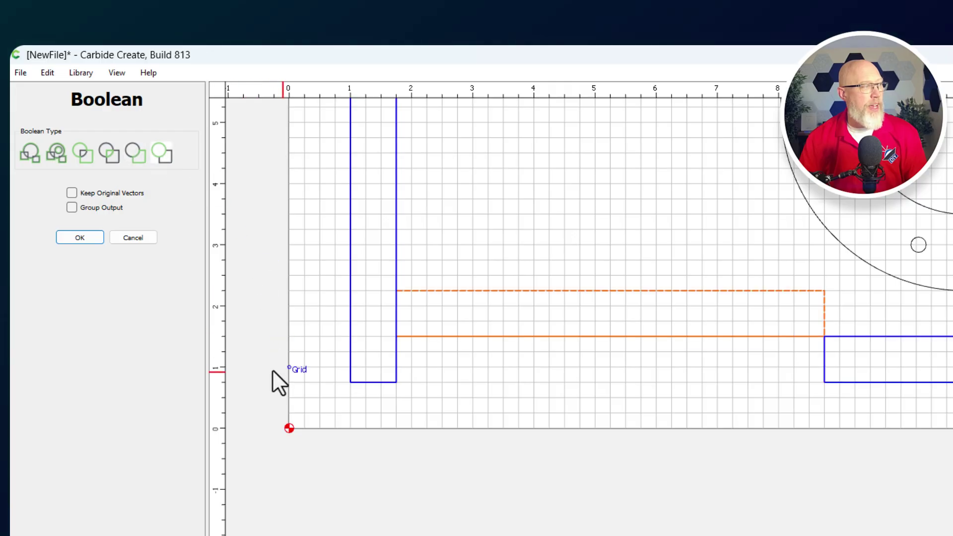
{"action": "left_click", "coordinate": [80, 237]}
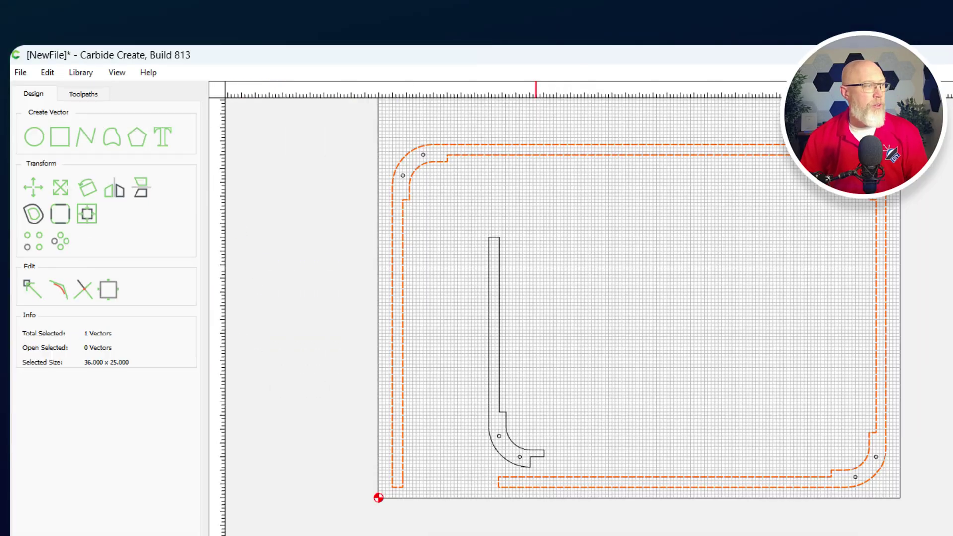
{"action": "left_click", "coordinate": [542, 535]}
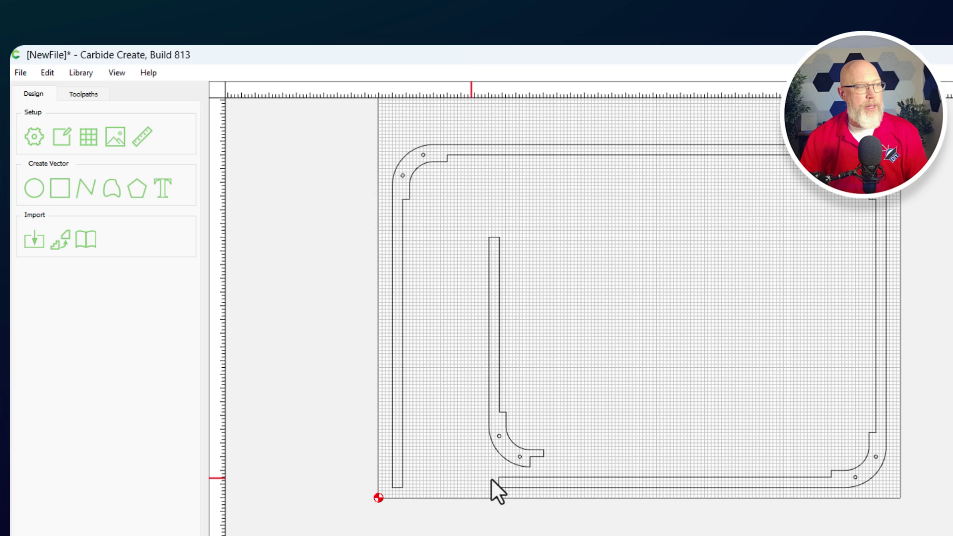
{"action": "scroll", "coordinate": [438, 484], "scroll_direction": "up", "scroll_amount": 2}
{"action": "scroll", "coordinate": [439, 483], "scroll_direction": "down", "scroll_amount": 2}
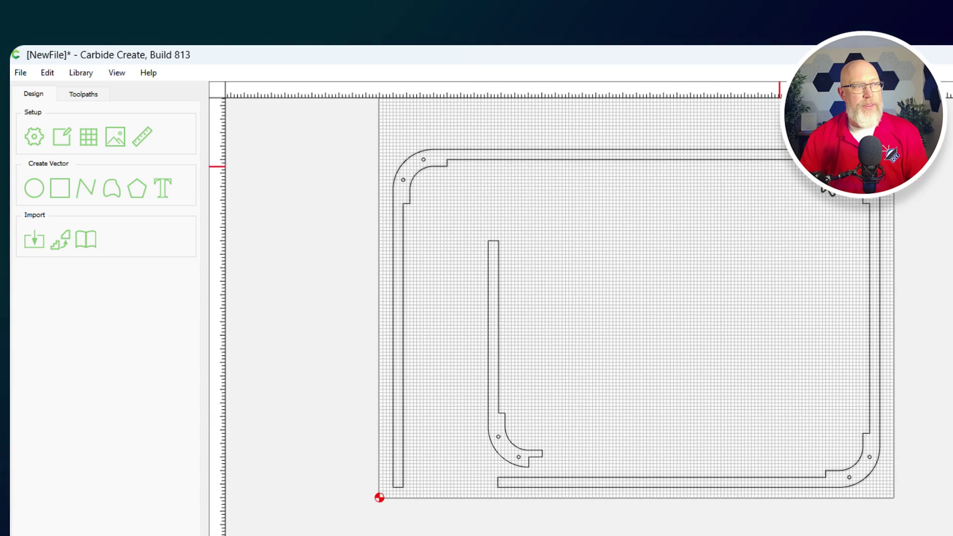
Move the curved bracket piece onto the lower strip's left end and unite it with the frame using a Boolean union.
{"action": "scroll", "coordinate": [645, 476], "scroll_direction": "up", "scroll_amount": 5}
{"action": "left_click_drag", "start_coordinate": [638, 351], "coordinate": [546, 257]}
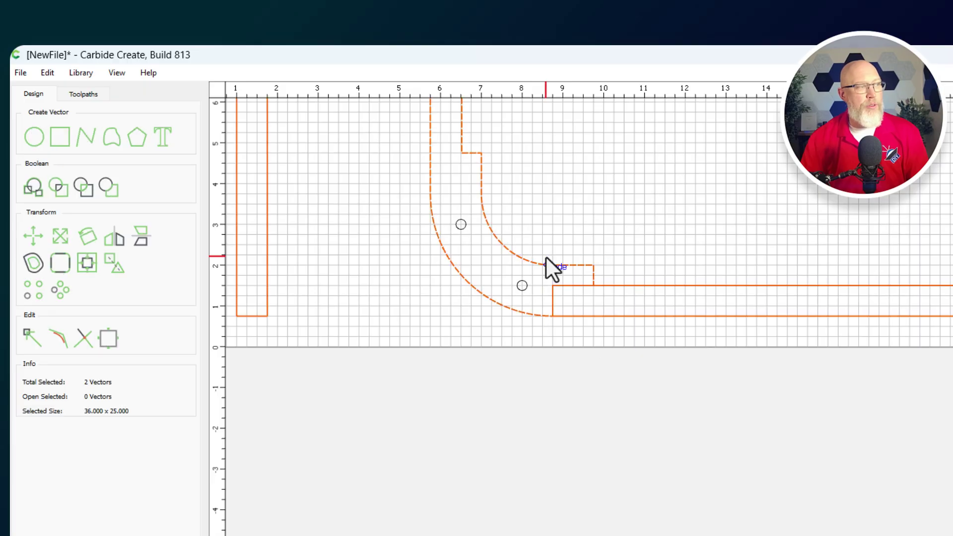
{"action": "left_click", "coordinate": [34, 187]}
{"action": "left_click", "coordinate": [155, 153]}
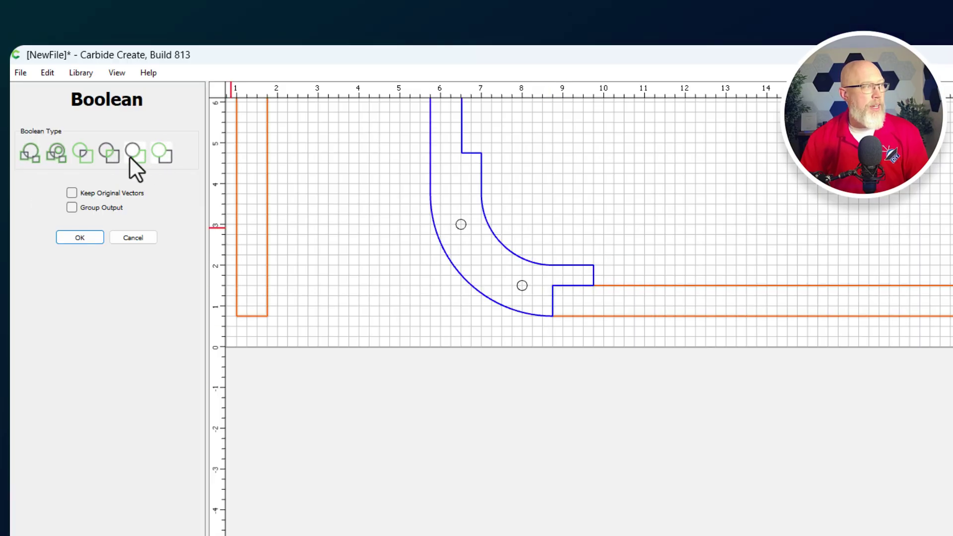
{"action": "left_click", "coordinate": [78, 157]}
{"action": "left_click", "coordinate": [57, 157]}
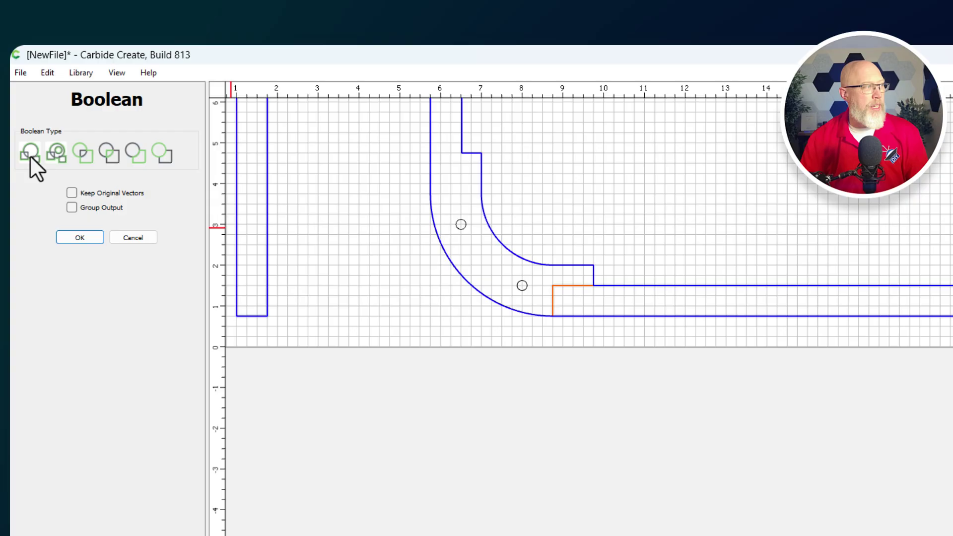
{"action": "left_click", "coordinate": [76, 239]}
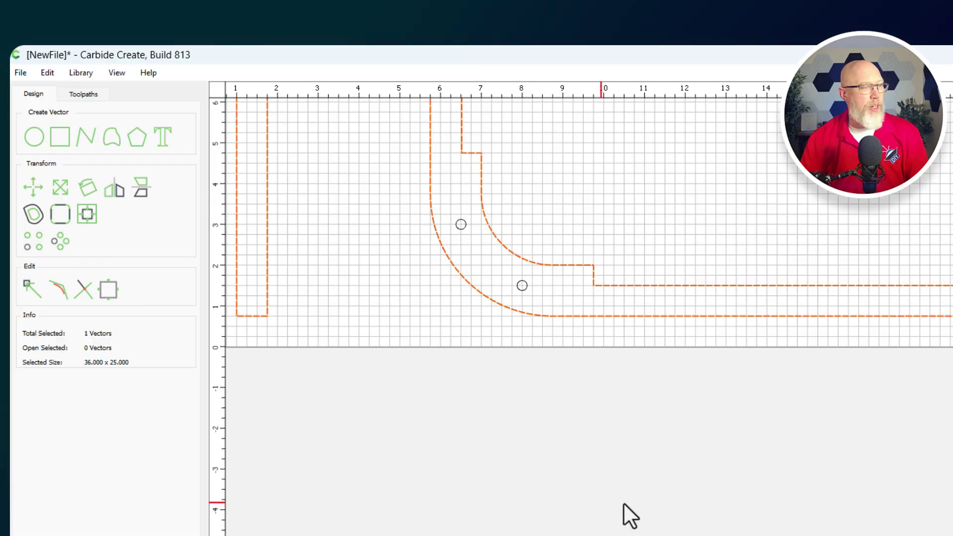
Create a new layer named Dado and assign the united frame outline to it.
{"action": "scroll", "coordinate": [627, 515], "scroll_direction": "down", "scroll_amount": 5}
{"action": "left_click_drag", "start_coordinate": [811, 529], "coordinate": [757, 424]}
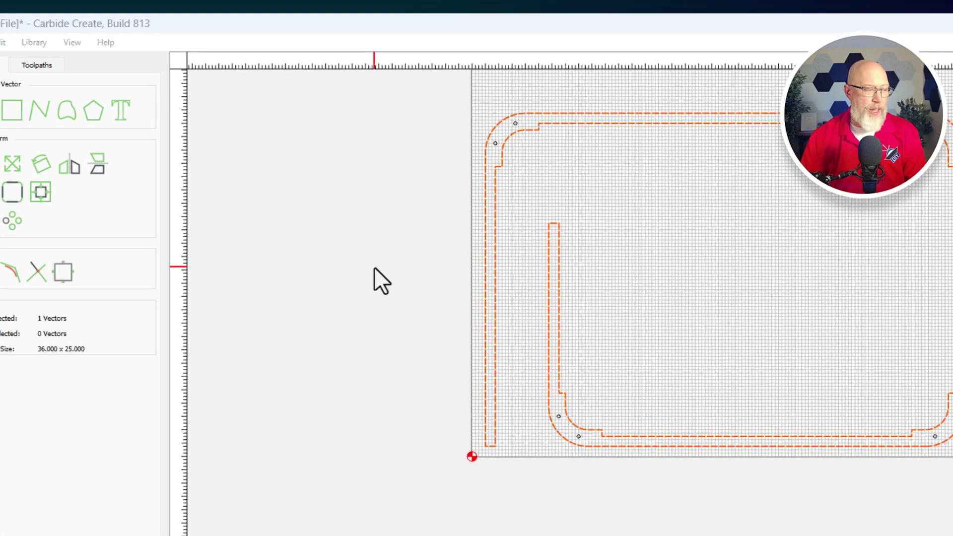
{"action": "key", "text": "ctrl+l"}
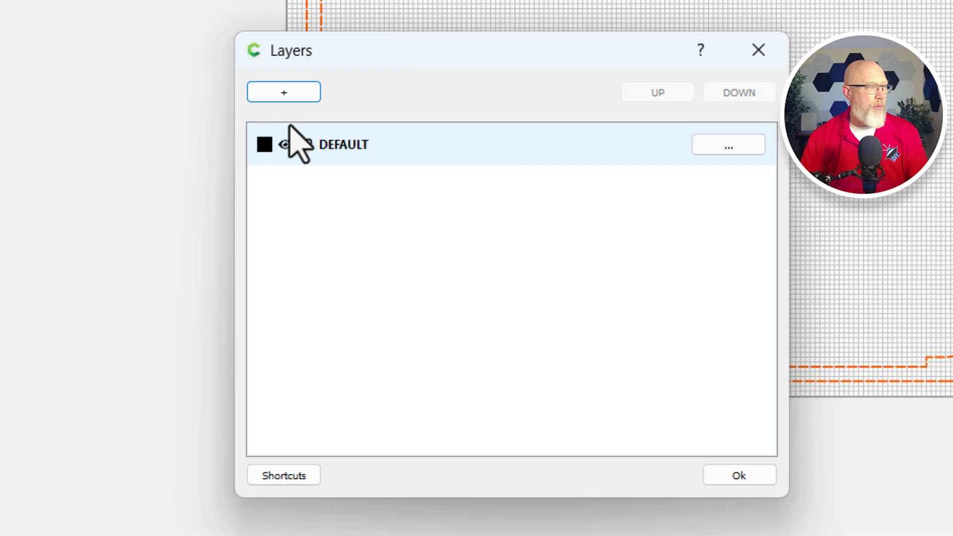
{"action": "left_click", "coordinate": [303, 100]}
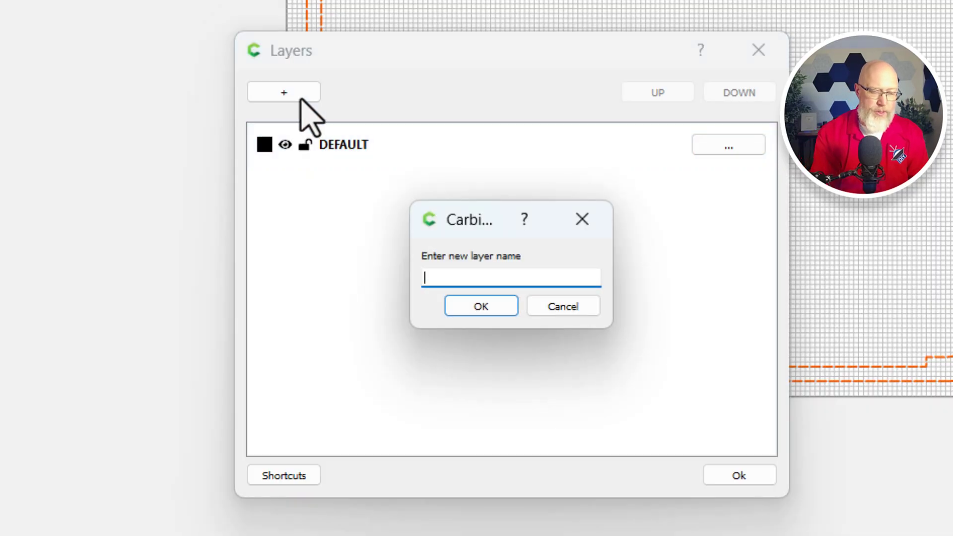
{"action": "type", "text": "Dado"}
{"action": "left_click", "coordinate": [492, 303]}
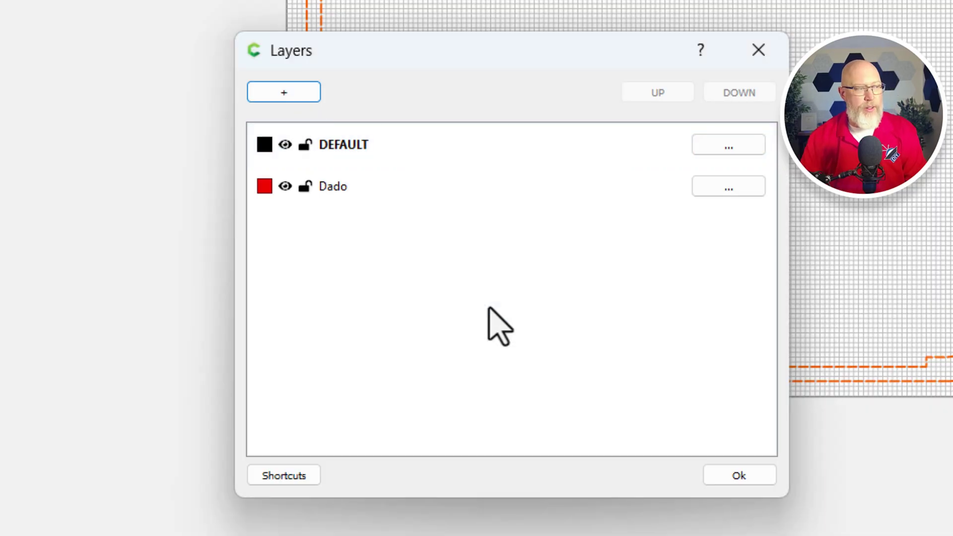
{"action": "left_click", "coordinate": [744, 191]}
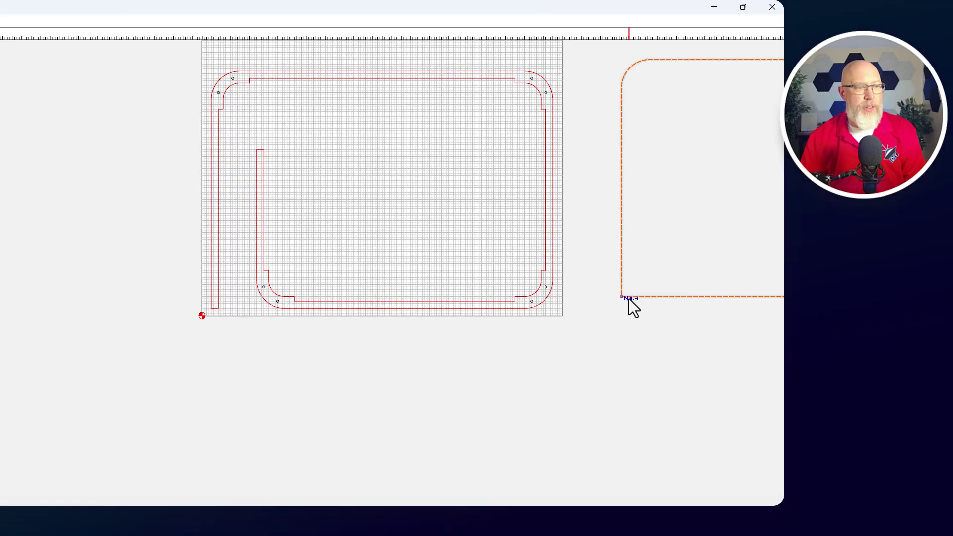
Move the separate outer outline onto the frame with lower-left corners aligned and put it on a new layer named Outer Cut Out.
{"action": "mouse_move", "coordinate": [624, 298]}
{"action": "left_mouse_down"}
{"action": "mouse_move", "coordinate": [237, 265]}
{"action": "mouse_move", "coordinate": [224, 320]}
{"action": "mouse_move", "coordinate": [227, 302]}
{"action": "left_mouse_up"}
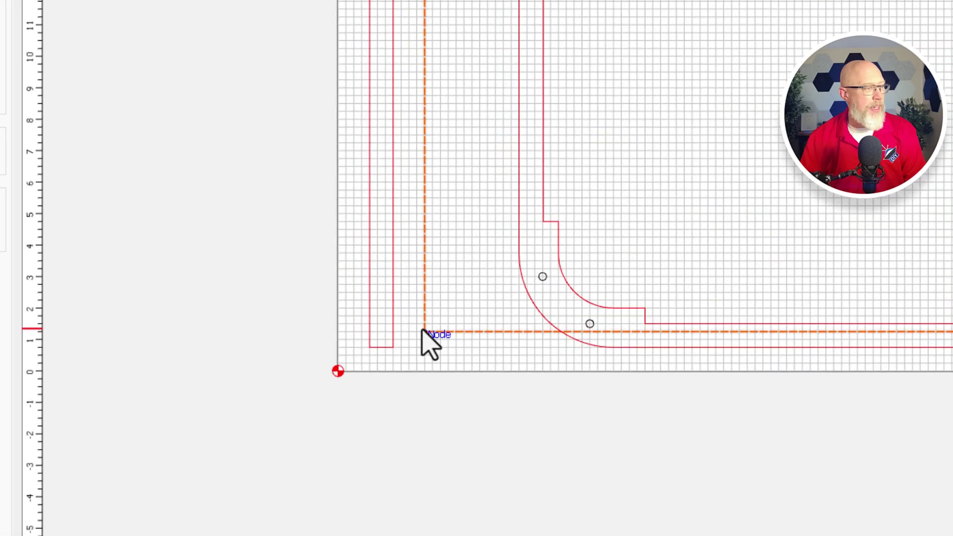
{"action": "left_click_drag", "start_coordinate": [422, 330], "coordinate": [370, 348]}
{"action": "key", "text": "l"}
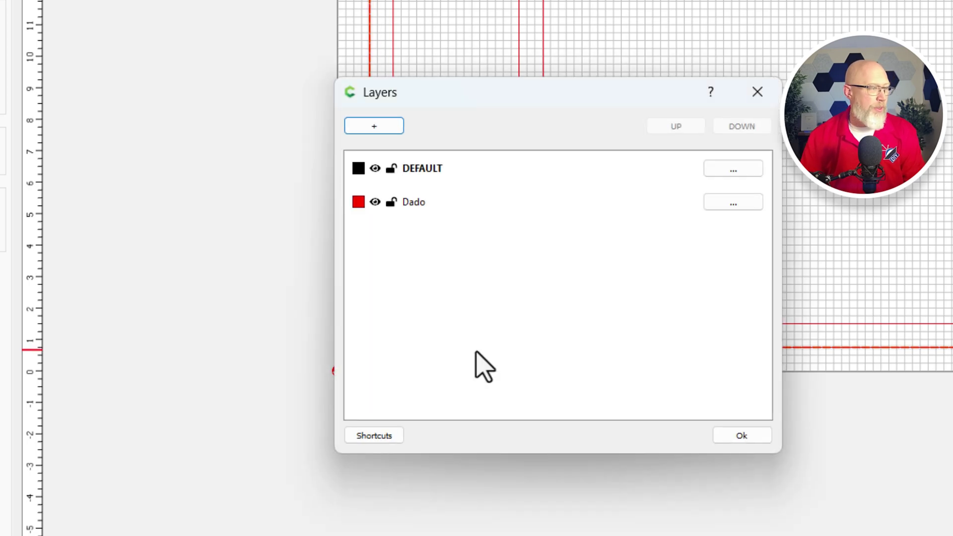
{"action": "left_click", "coordinate": [369, 130]}
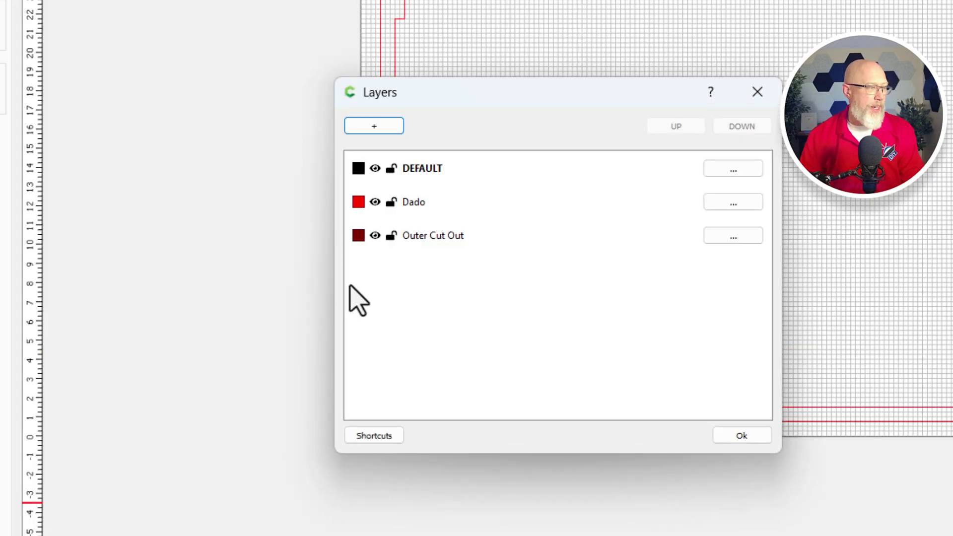
Hide the Outer Cut Out and Dado layers.
{"action": "left_click", "coordinate": [375, 235]}
{"action": "left_click", "coordinate": [375, 202]}
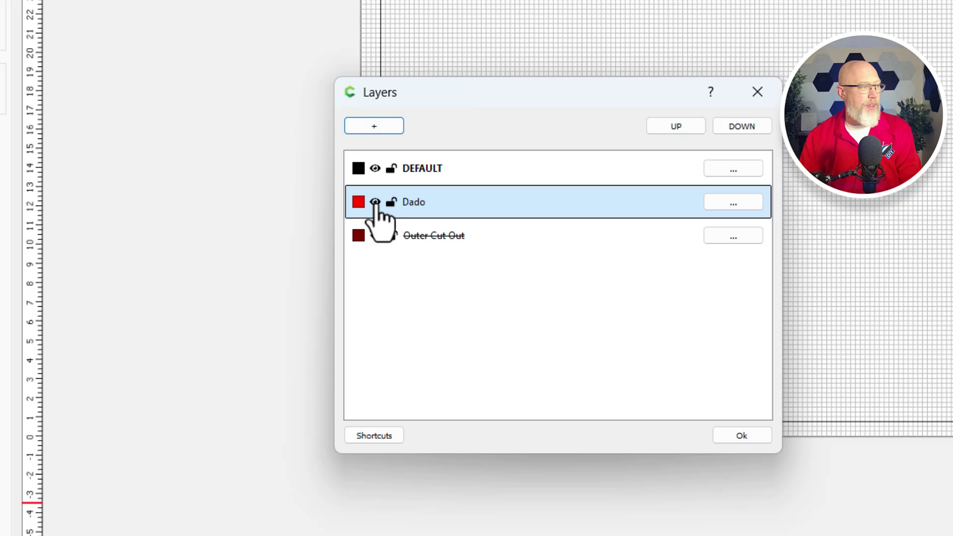
{"action": "left_click", "coordinate": [748, 438]}
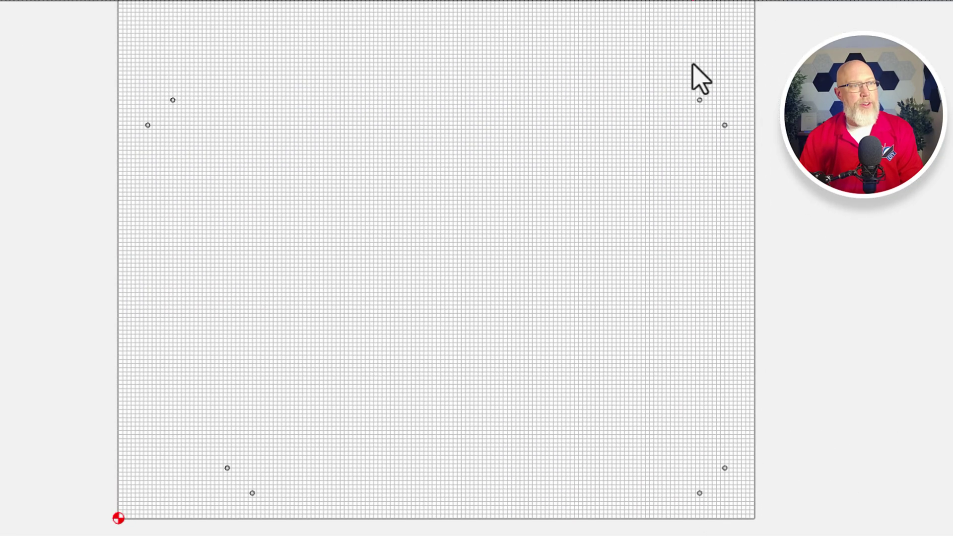
Select all the bracket holes and assign them to a new layer named Drill.
{"action": "left_click_drag", "start_coordinate": [810, 502], "coordinate": [128, 78]}
{"action": "key", "text": "l"}
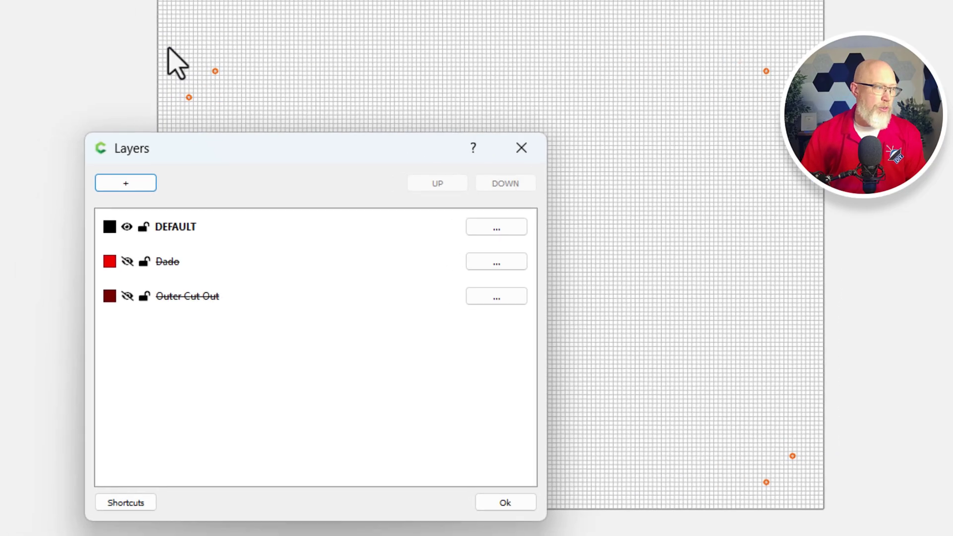
{"action": "left_click", "coordinate": [258, 97]}
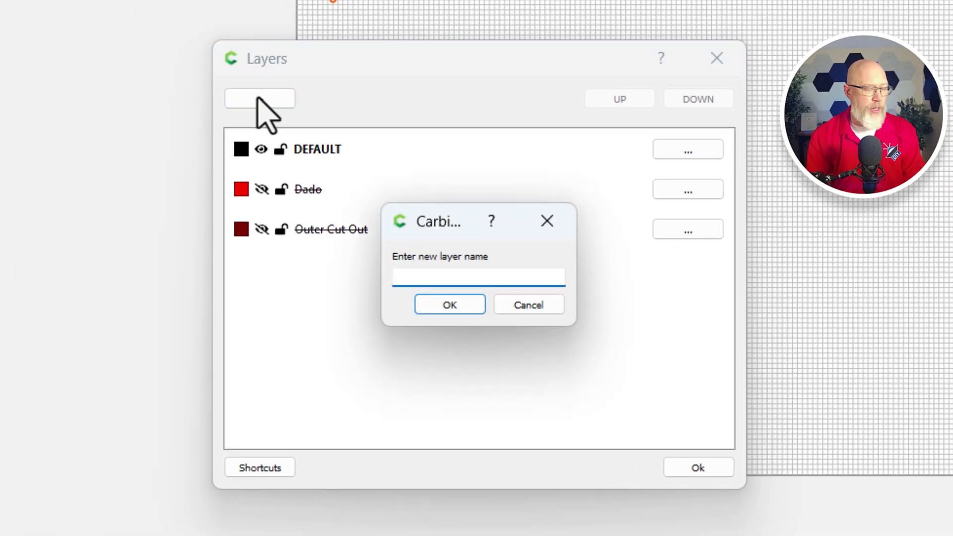
{"action": "type", "text": "Drill"}
{"action": "left_click", "coordinate": [455, 303]}
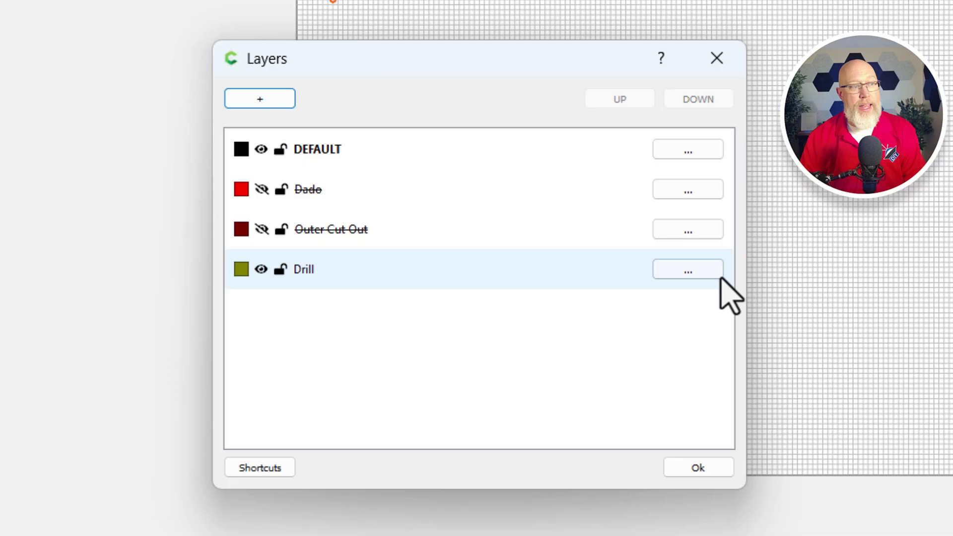
{"action": "left_click", "coordinate": [714, 277]}
{"action": "left_click", "coordinate": [840, 359]}
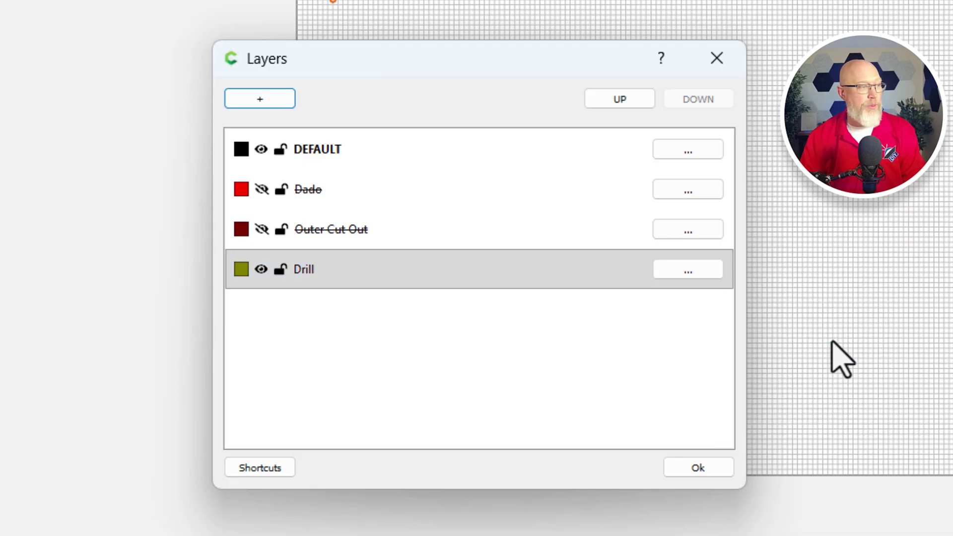
{"action": "key", "text": "Escape"}
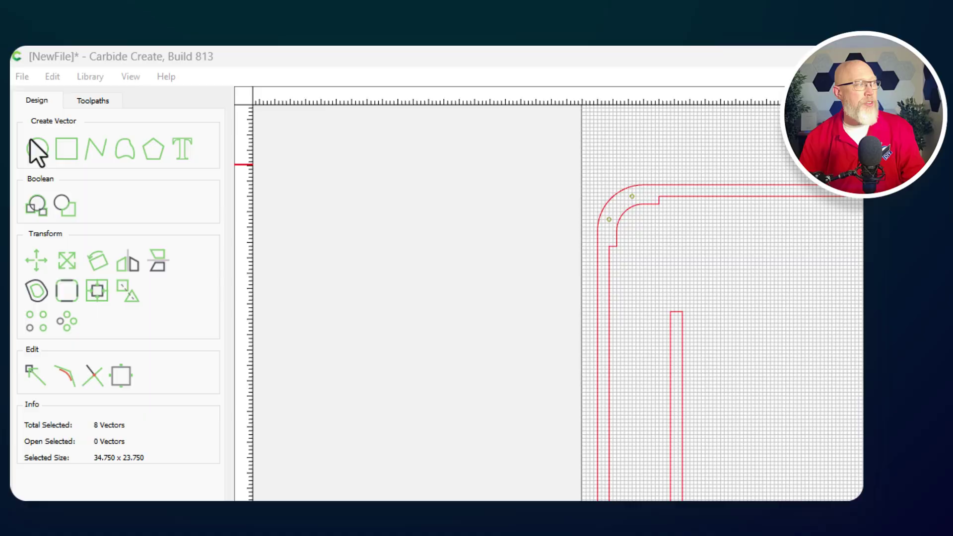
Draw a circle inside the frame and set its radius to 6.25 in.
{"action": "left_click", "coordinate": [27, 107]}
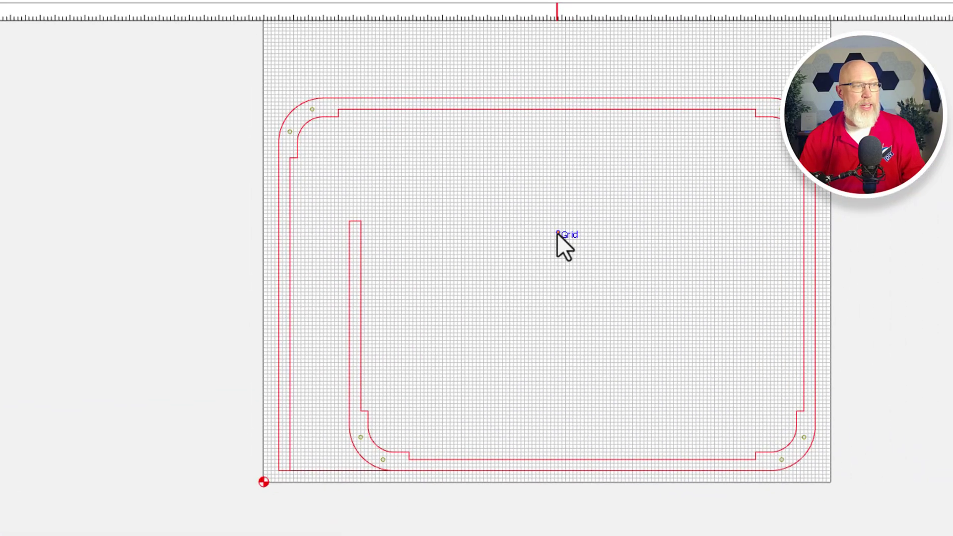
{"action": "left_click", "coordinate": [804, 301]}
{"action": "left_click", "coordinate": [581, 256]}
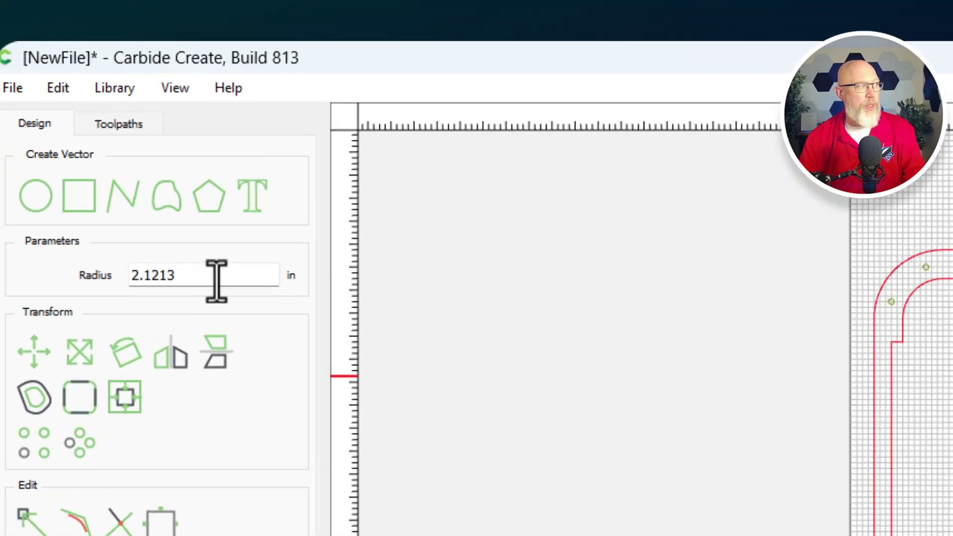
{"action": "triple_click", "coordinate": [235, 285]}
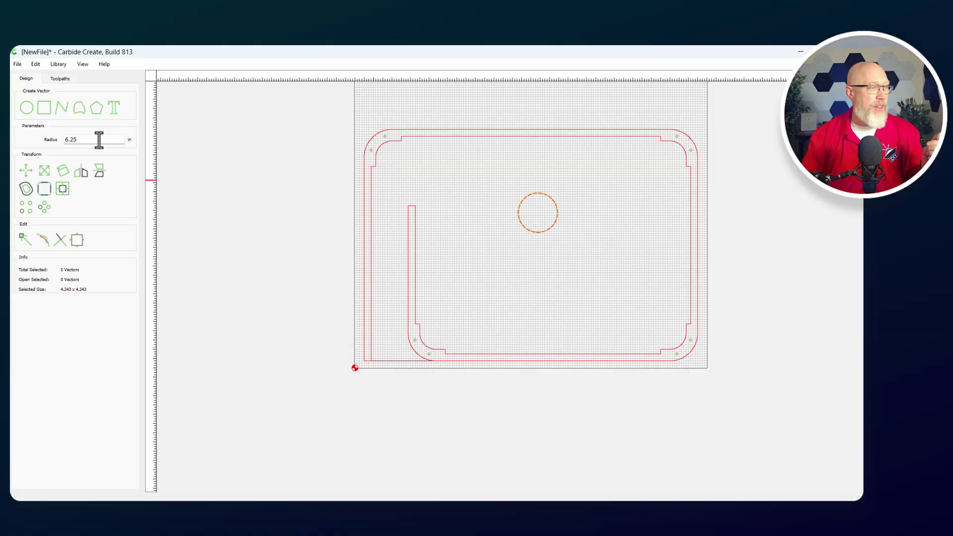
{"action": "key", "text": "Return"}
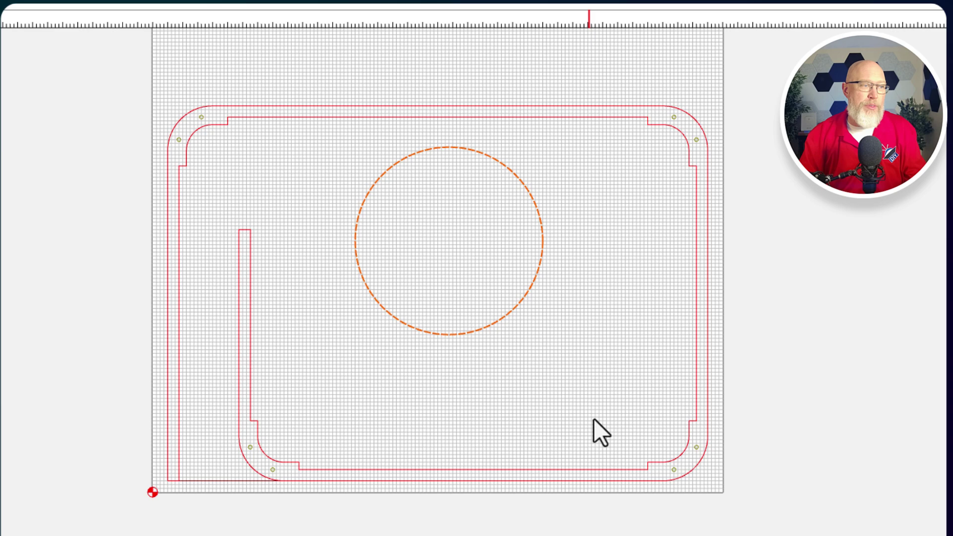
{"action": "left_click", "coordinate": [618, 342]}
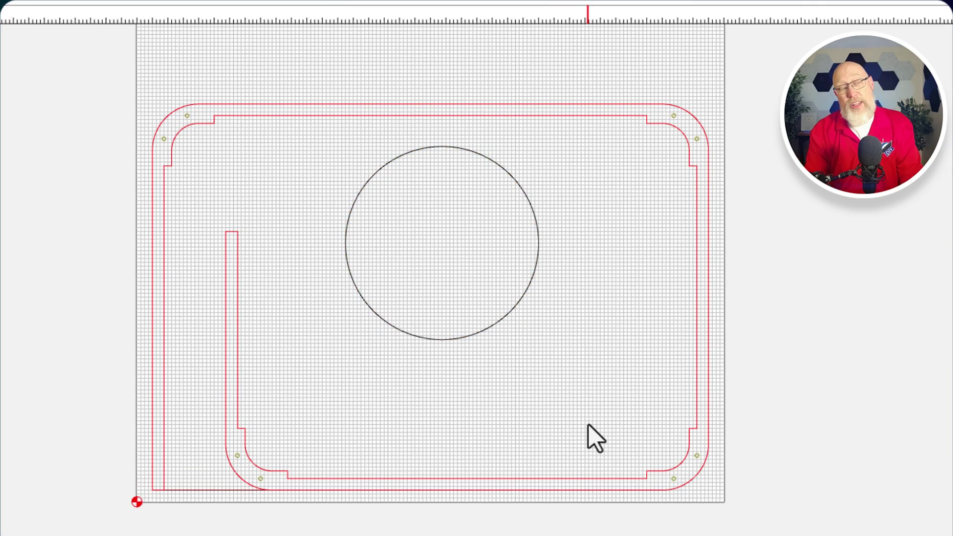
Align the large circle to the center of the outer cut-out outline.
{"action": "left_click", "coordinate": [487, 333]}
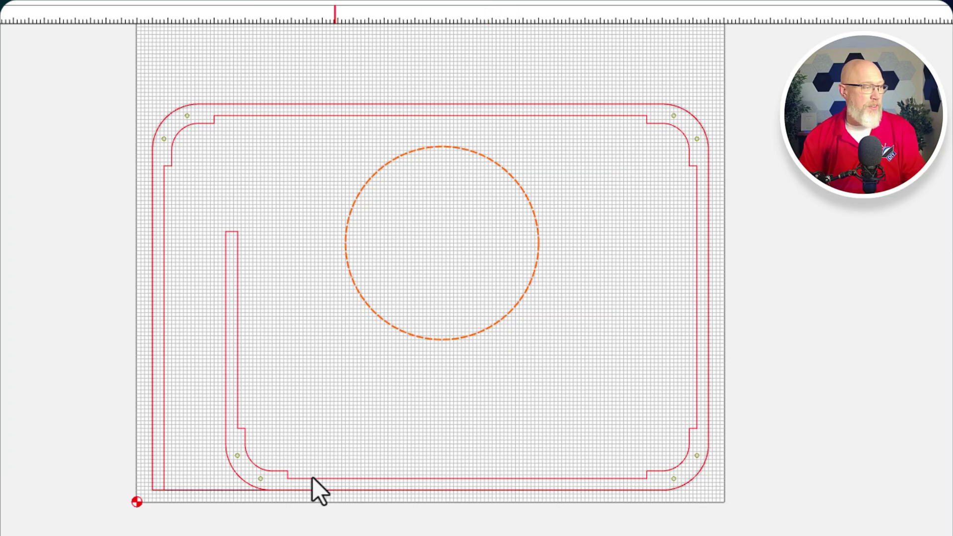
{"action": "left_click", "coordinate": [201, 489]}
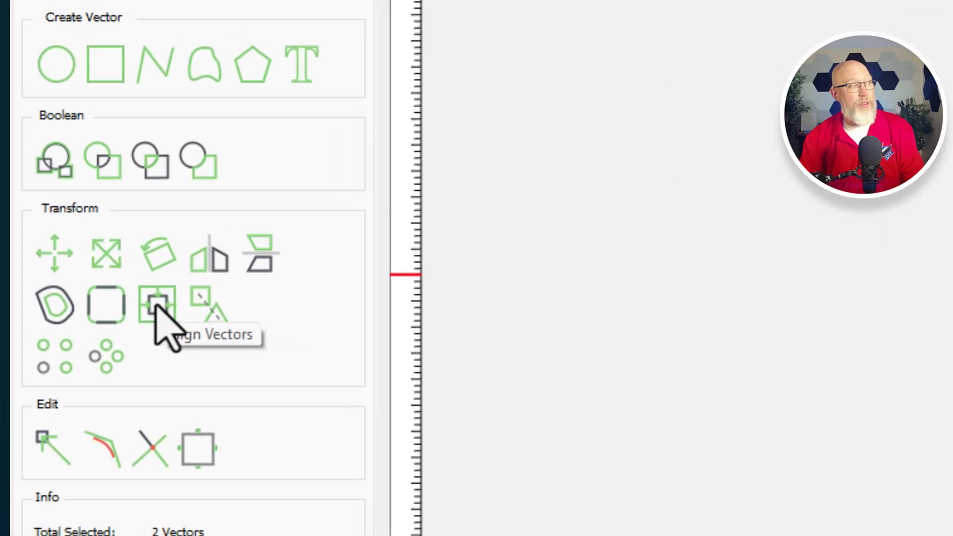
{"action": "left_click", "coordinate": [97, 171]}
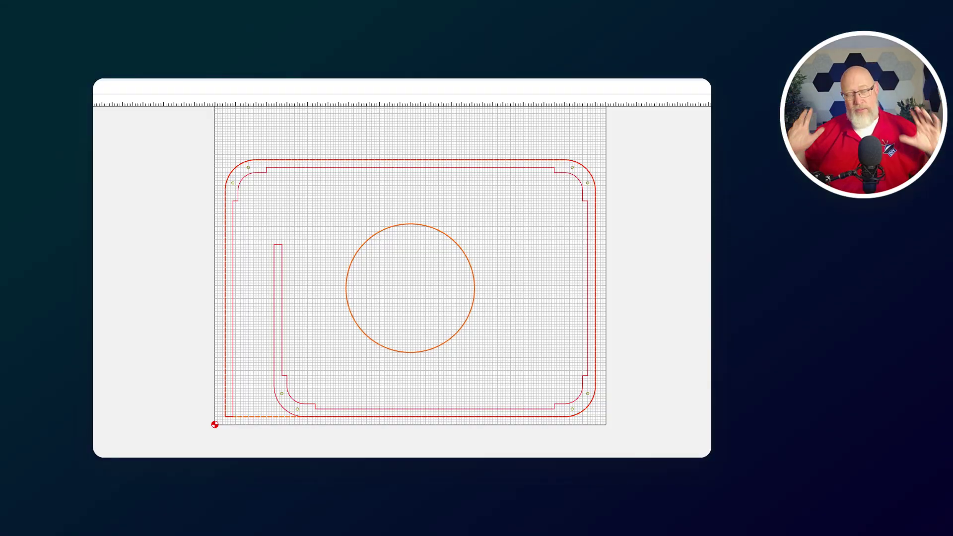
Create a new layer named Inner Cut Out and assign the large circle to it.
{"action": "left_click", "coordinate": [472, 298]}
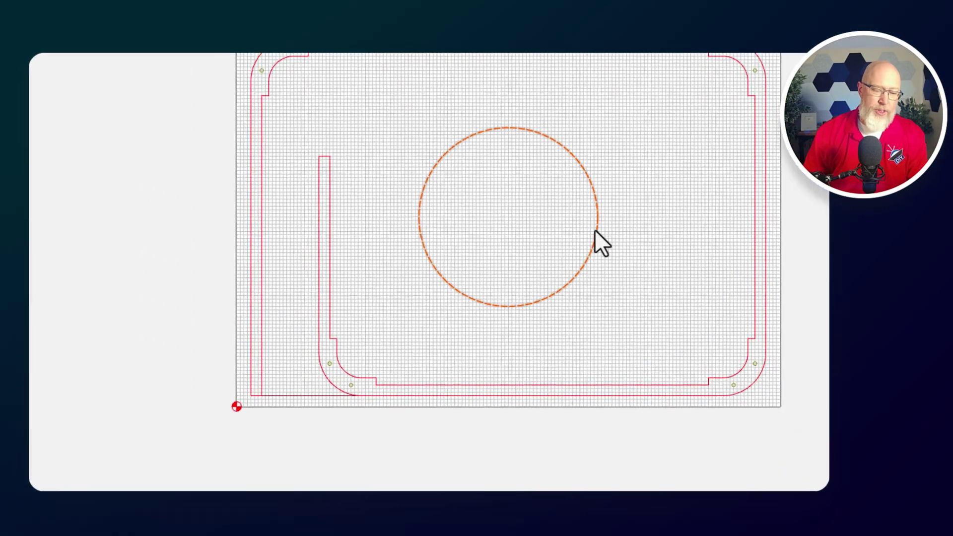
{"action": "key", "text": "ctrl+l"}
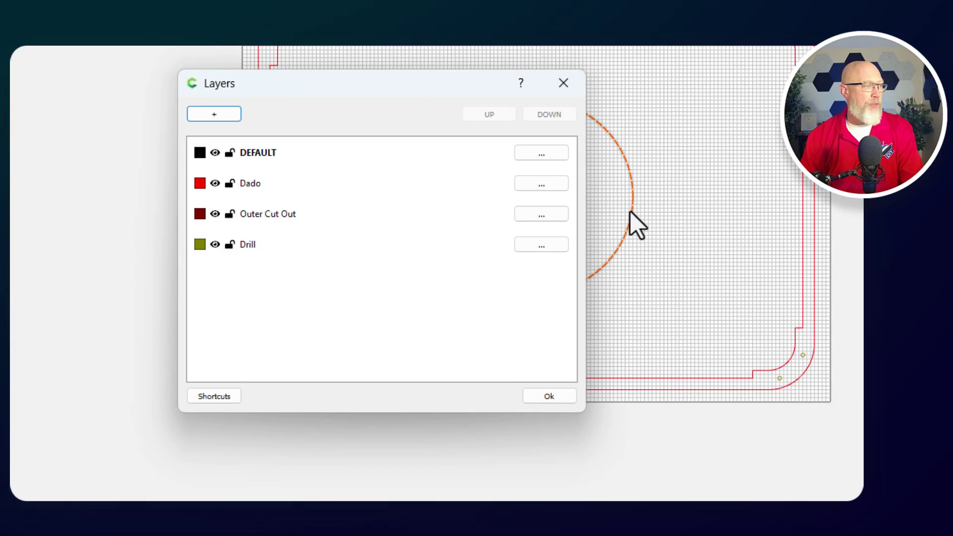
{"action": "left_click", "coordinate": [209, 114]}
{"action": "type", "text": "ut Out"}
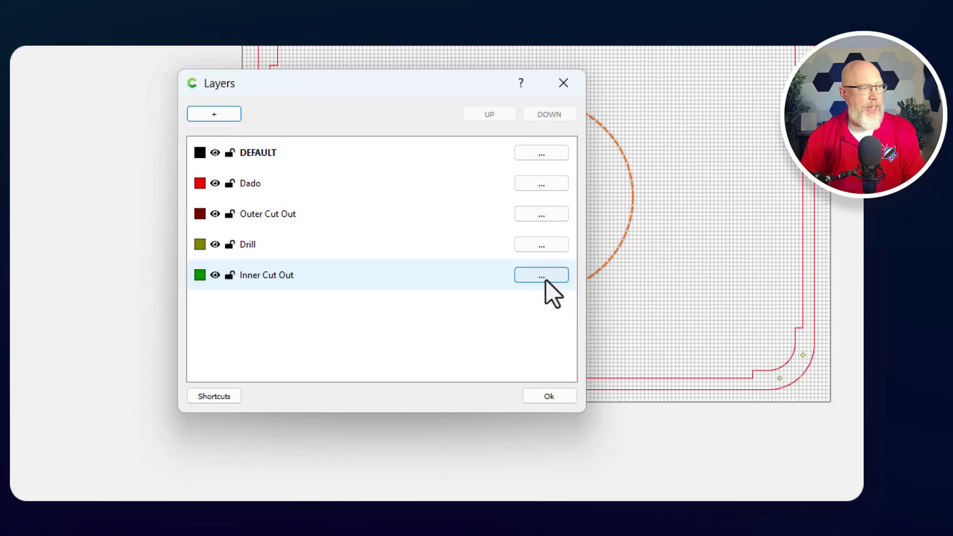
{"action": "left_click", "coordinate": [546, 277]}
{"action": "left_click", "coordinate": [636, 331]}
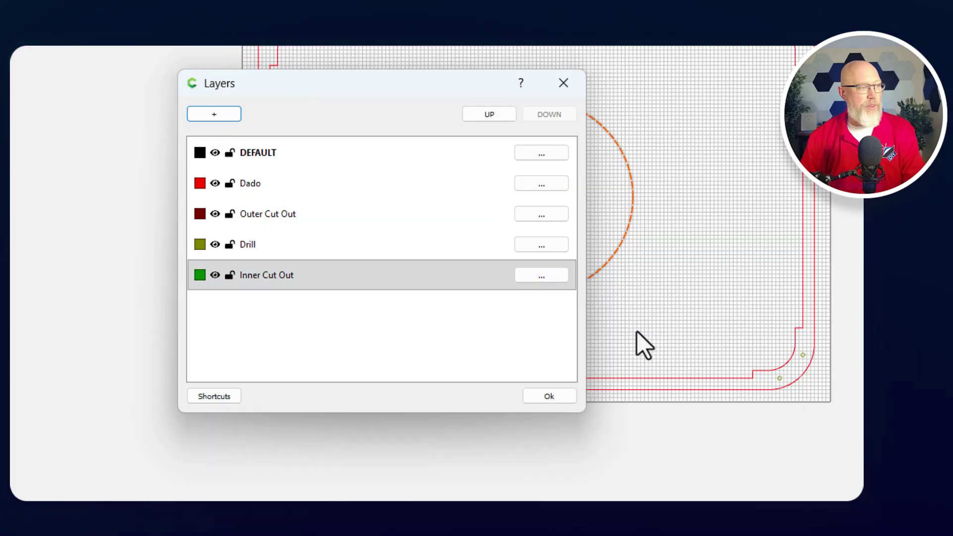
{"action": "left_click", "coordinate": [555, 402]}
Place small hole circles just outside the large circle and assign them to the Drill layer.
{"action": "scroll", "coordinate": [679, 214], "scroll_direction": "up", "scroll_amount": 4}
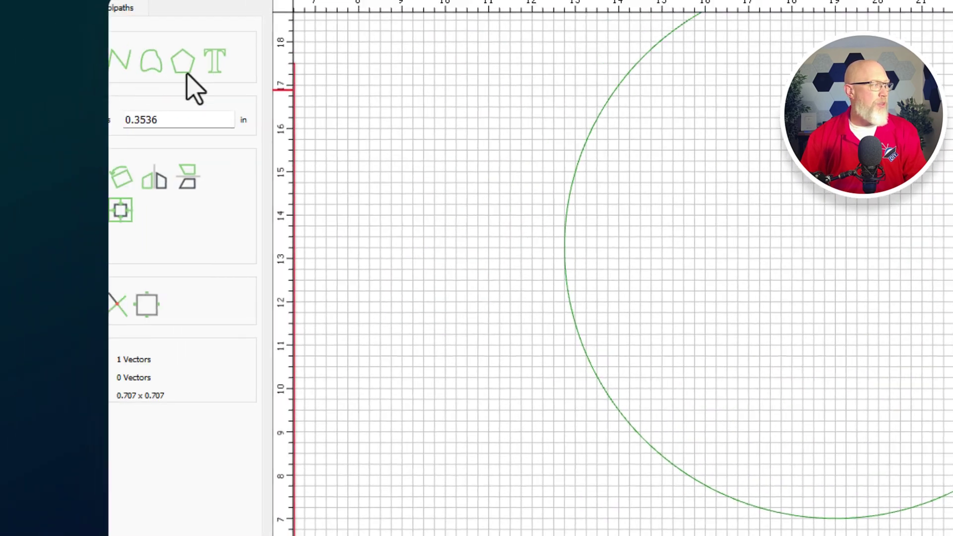
{"action": "left_click", "coordinate": [309, 151]}
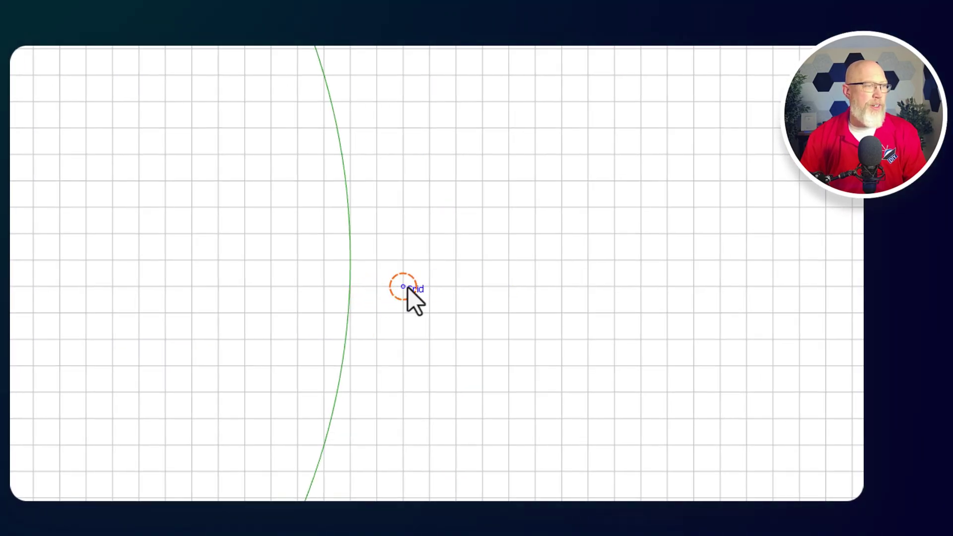
{"action": "scroll", "coordinate": [498, 349], "scroll_direction": "down", "scroll_amount": 4}
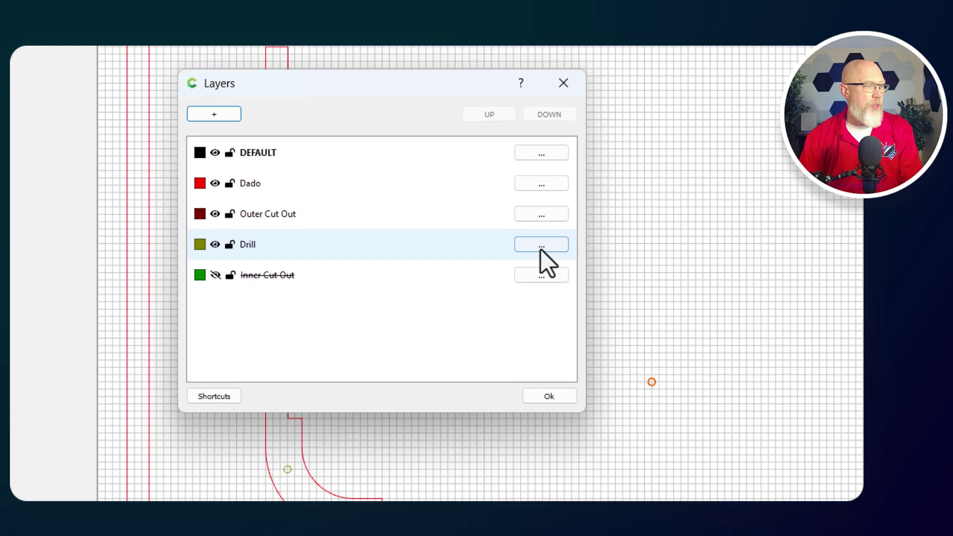
{"action": "left_click", "coordinate": [531, 274]}
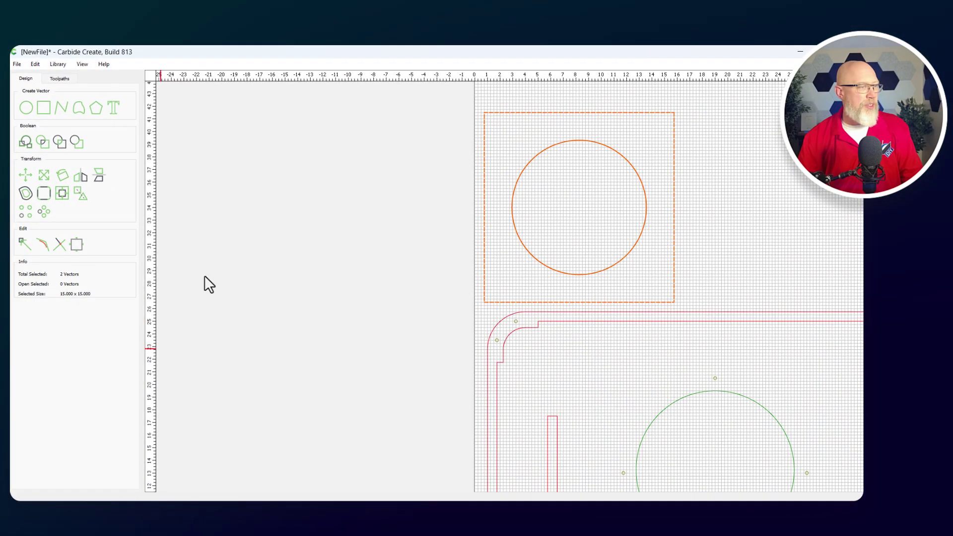
Place four small hole circles around the circle in the square panel and assign them to the Drill layer.
{"action": "left_click", "coordinate": [762, 267]}
{"action": "left_click", "coordinate": [623, 260]}
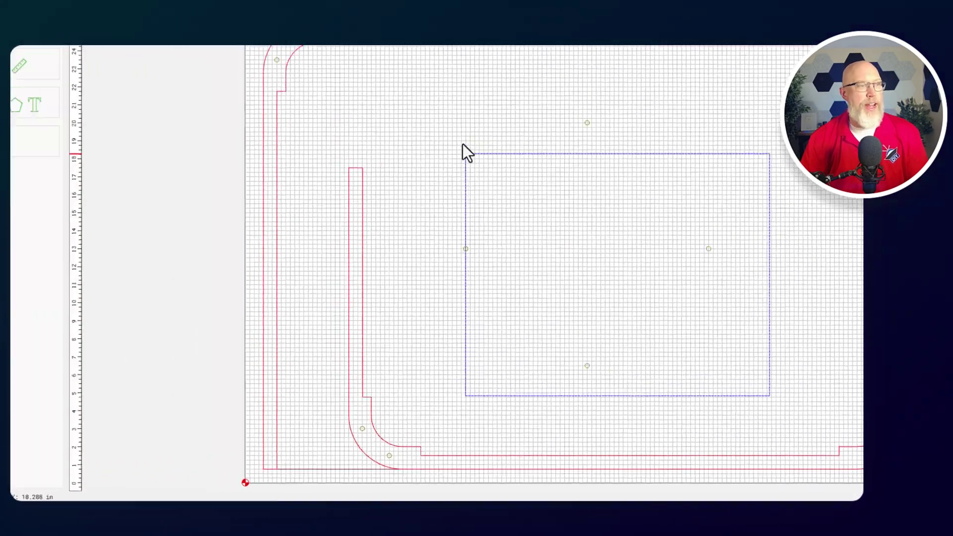
{"action": "left_click_drag", "start_coordinate": [463, 144], "coordinate": [443, 114]}
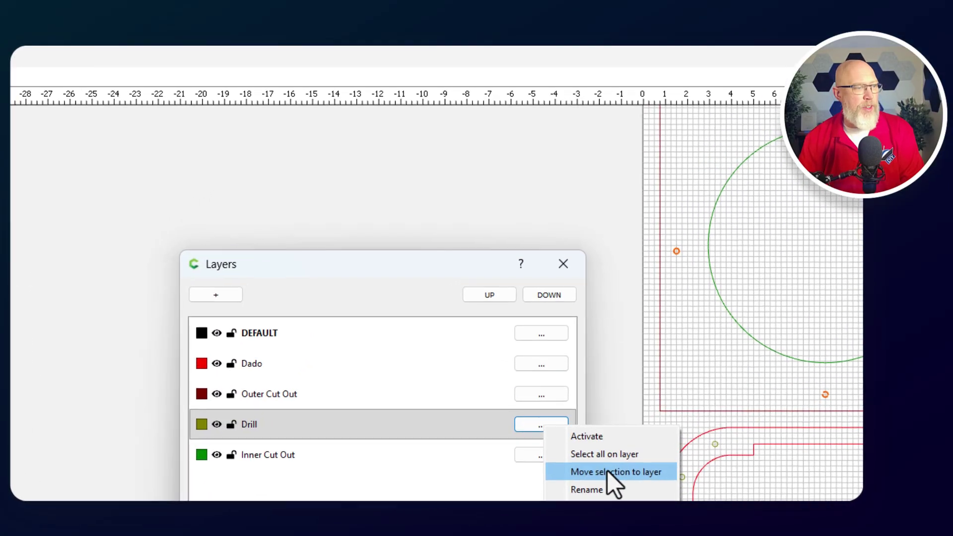
{"action": "left_click", "coordinate": [573, 302]}
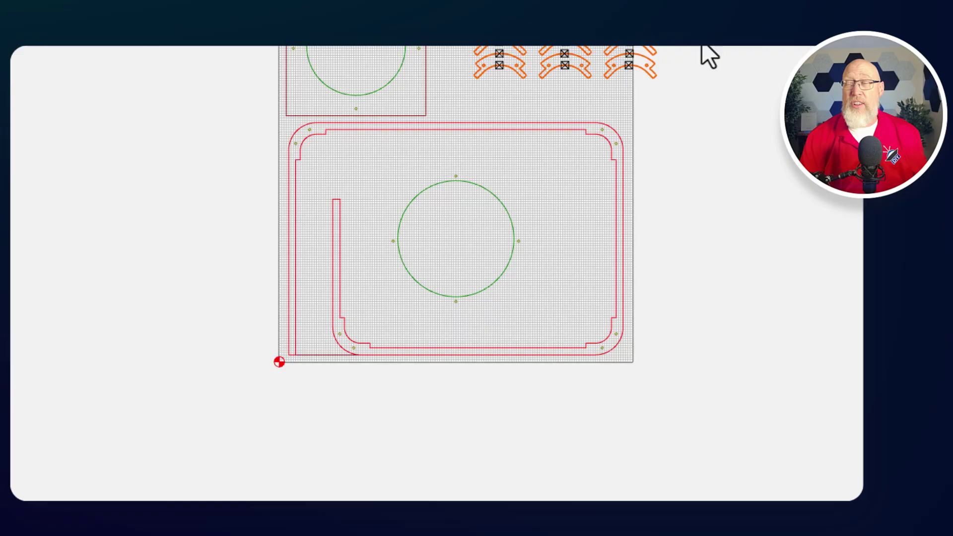
Move the three columns of curved bracket pieces into the empty stock area beside the square panel.
{"action": "scroll", "coordinate": [550, 351], "scroll_direction": "up", "scroll_amount": 2}
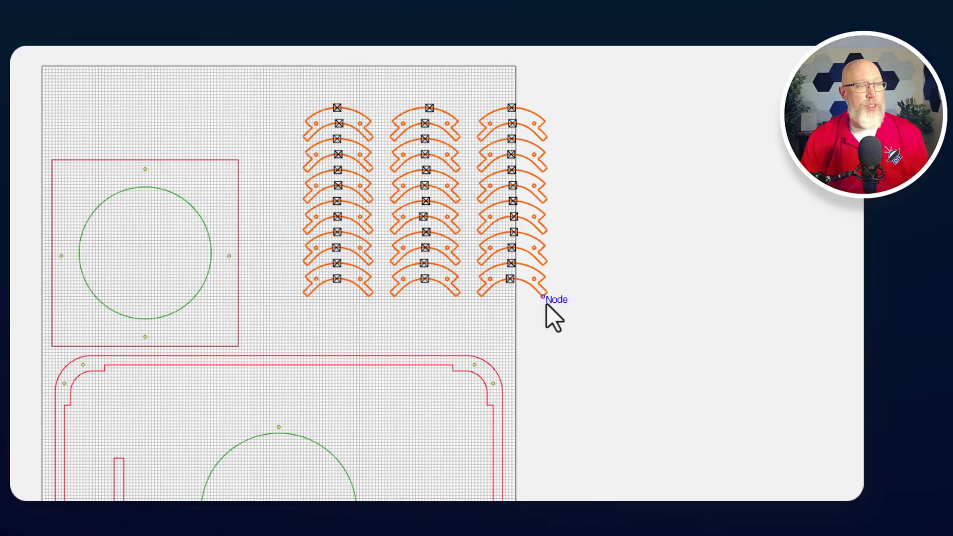
{"action": "left_click_drag", "start_coordinate": [544, 304], "coordinate": [491, 344]}
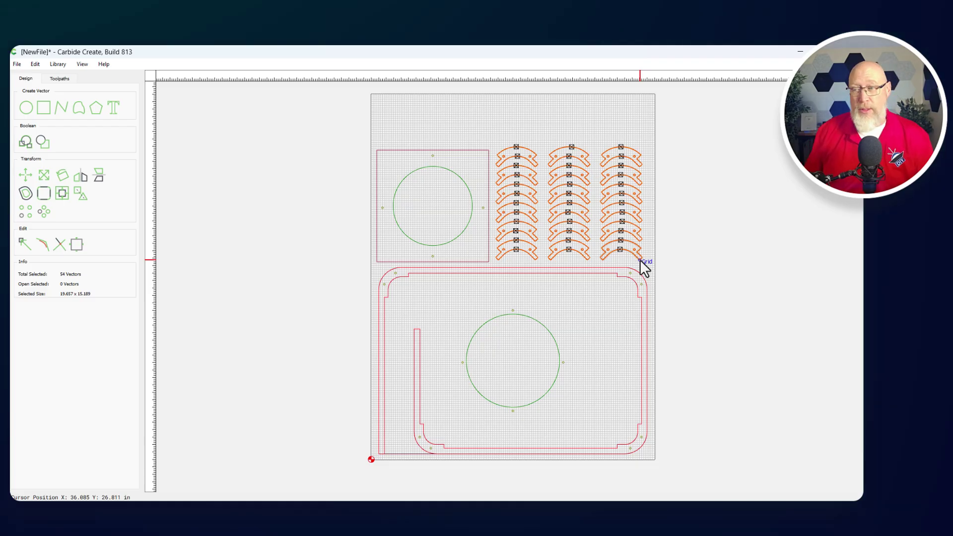
{"action": "left_click", "coordinate": [740, 269]}
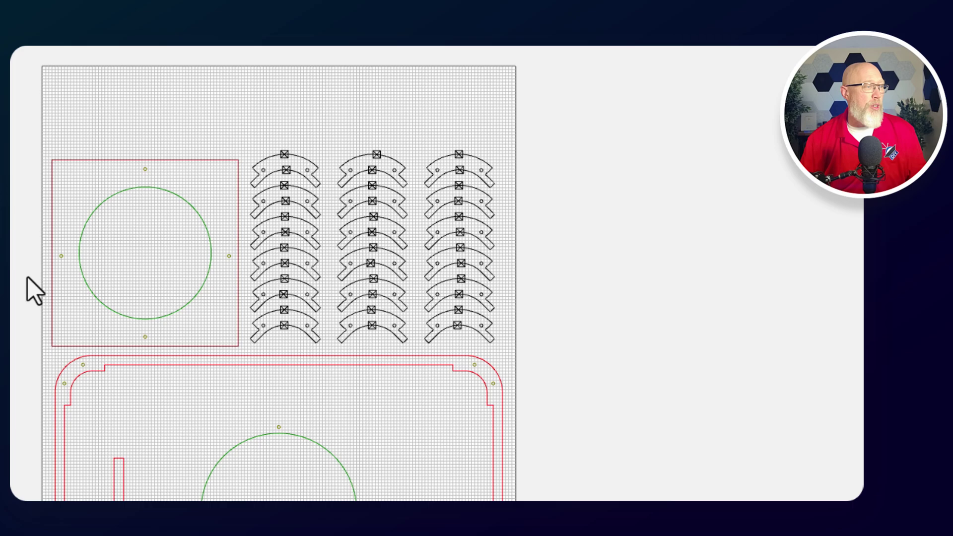
Select the square, the frame's outer outline and both large circles, and place holding tabs around them.
{"action": "left_click_drag", "start_coordinate": [34, 177], "coordinate": [33, 176]}
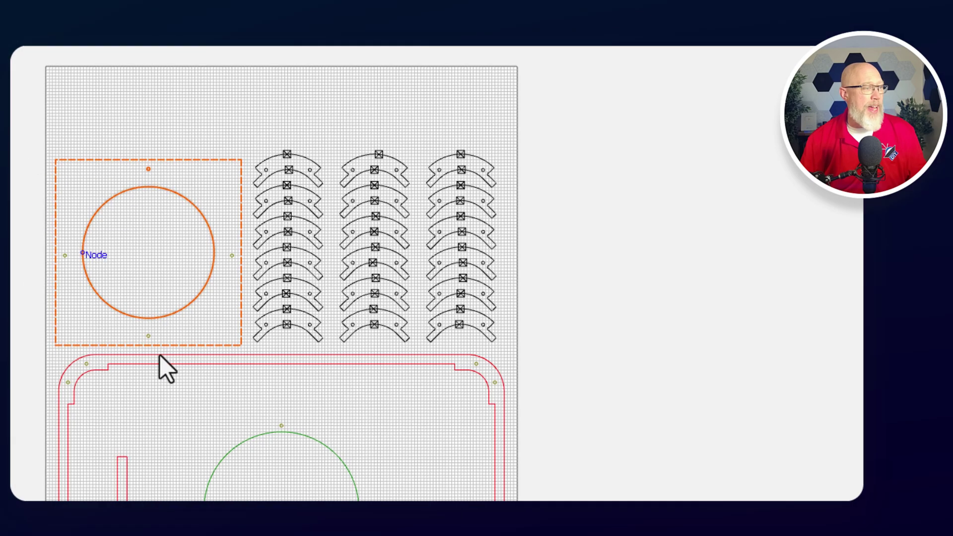
{"action": "left_click", "coordinate": [404, 455]}
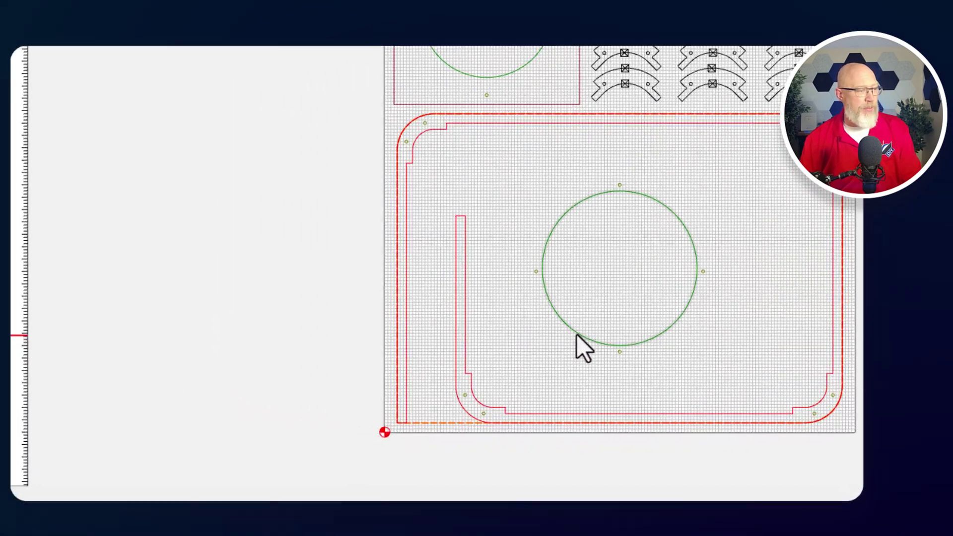
{"action": "left_click", "coordinate": [519, 376], "text": "shift"}
{"action": "left_click", "coordinate": [459, 205], "text": "shift"}
{"action": "left_click", "coordinate": [413, 107], "text": "shift"}
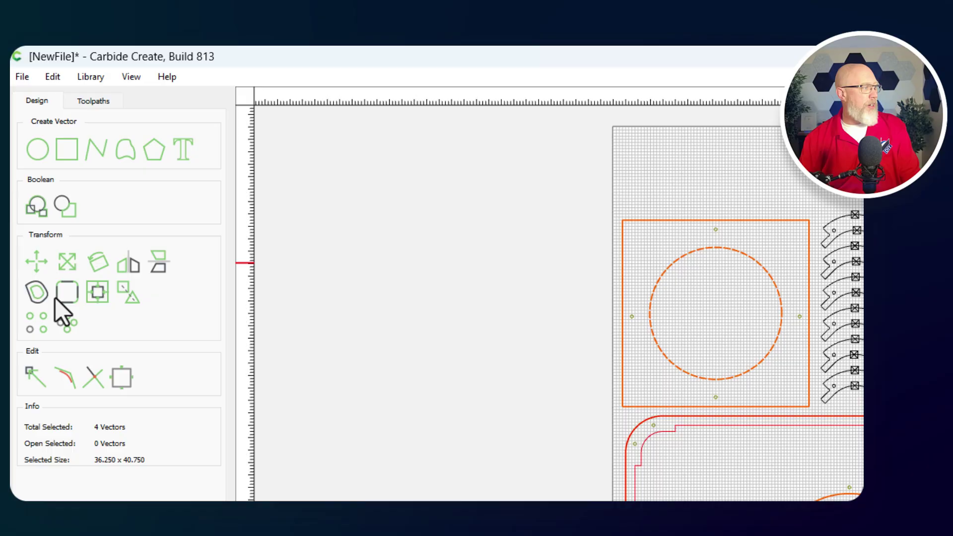
{"action": "left_click", "coordinate": [124, 381]}
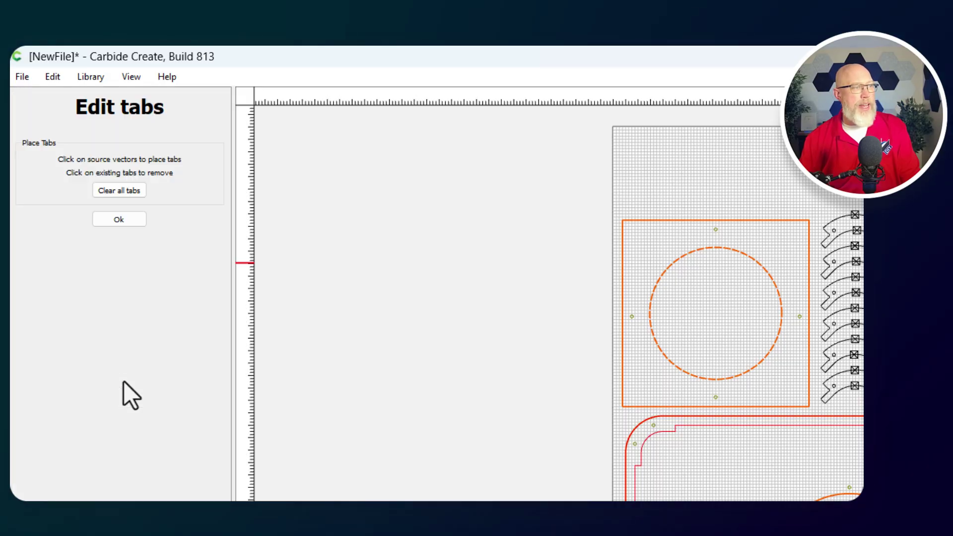
{"action": "scroll", "coordinate": [706, 214], "scroll_direction": "up", "scroll_amount": 2}
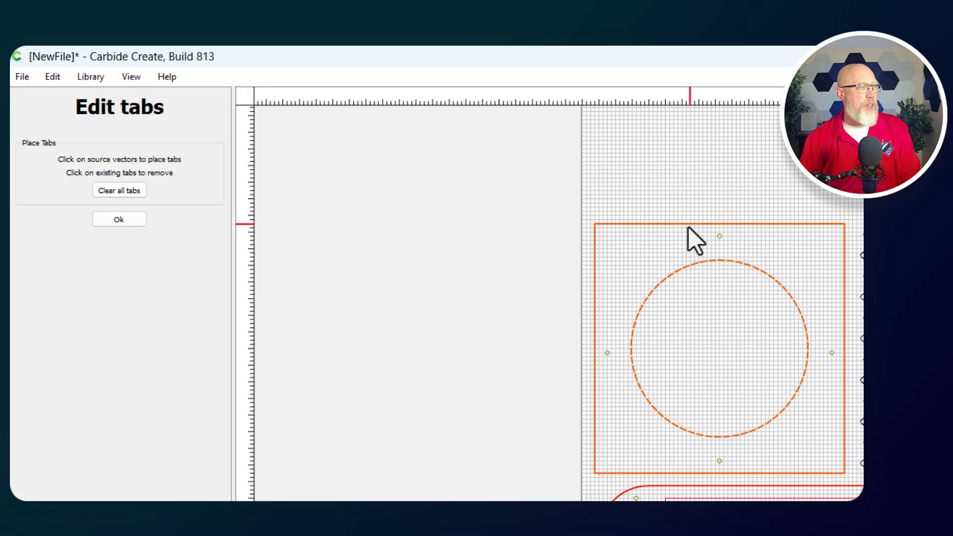
{"action": "left_click", "coordinate": [685, 225]}
{"action": "left_click", "coordinate": [737, 265]}
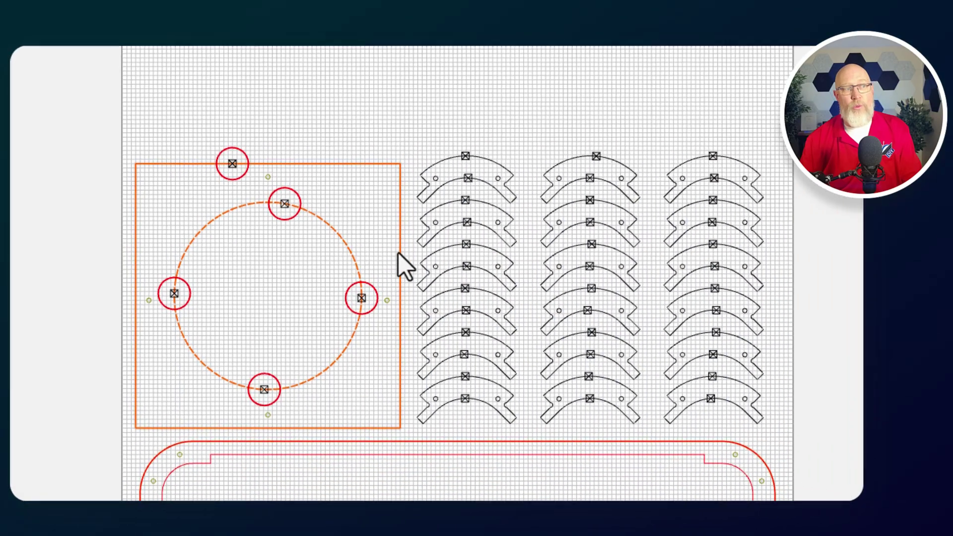
{"action": "left_click", "coordinate": [853, 311]}
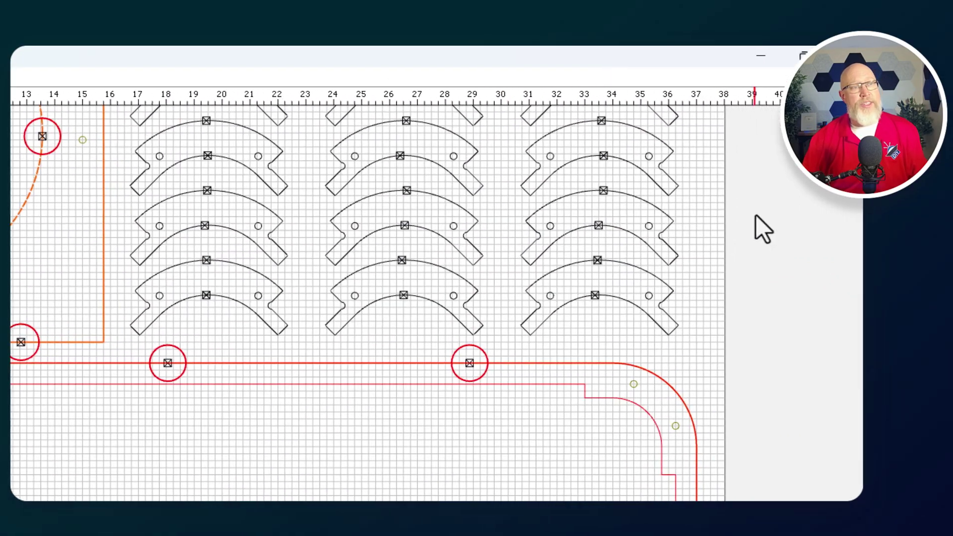
Assign all curved bracket outlines to the Outer Cut Out layer and their small holes to the Drill layer.
{"action": "middle_click_drag", "start_coordinate": [755, 215], "coordinate": [642, 356]}
{"action": "scroll", "coordinate": [476, 322], "scroll_direction": "up", "scroll_amount": 2}
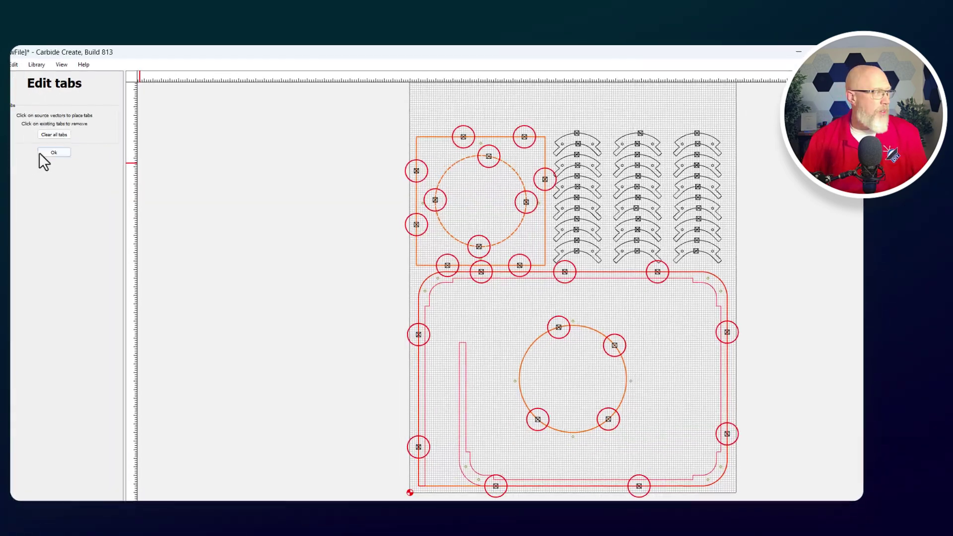
{"action": "left_click", "coordinate": [61, 151]}
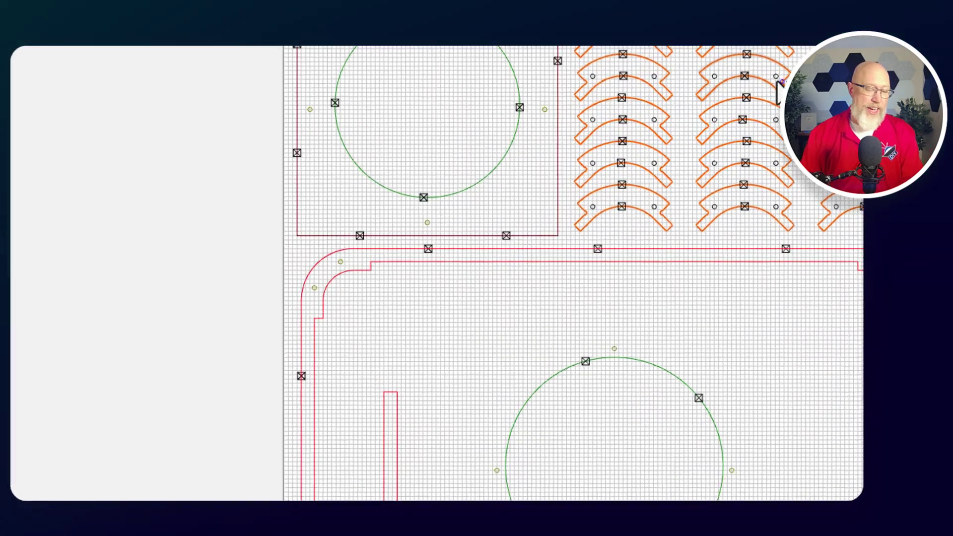
{"action": "key", "text": "ctrl+l"}
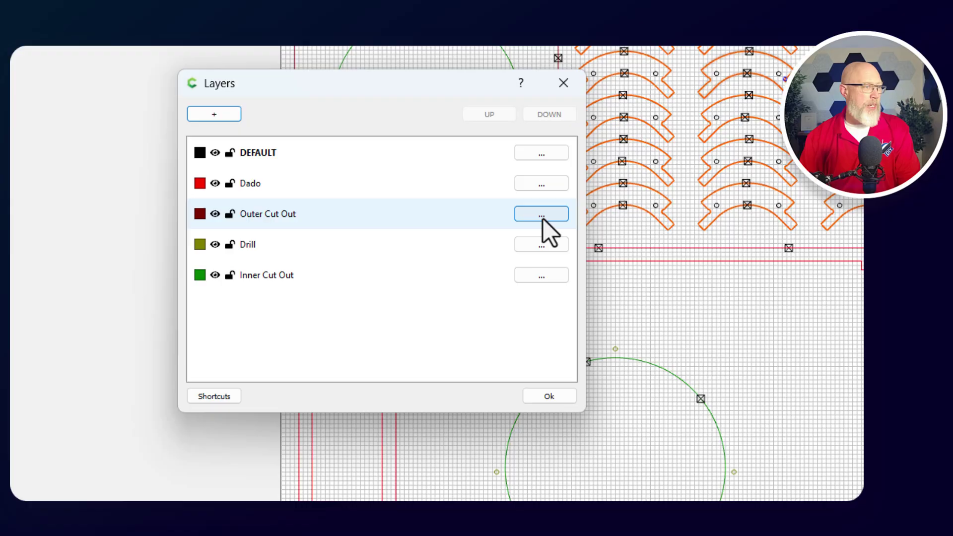
{"action": "left_click", "coordinate": [543, 219]}
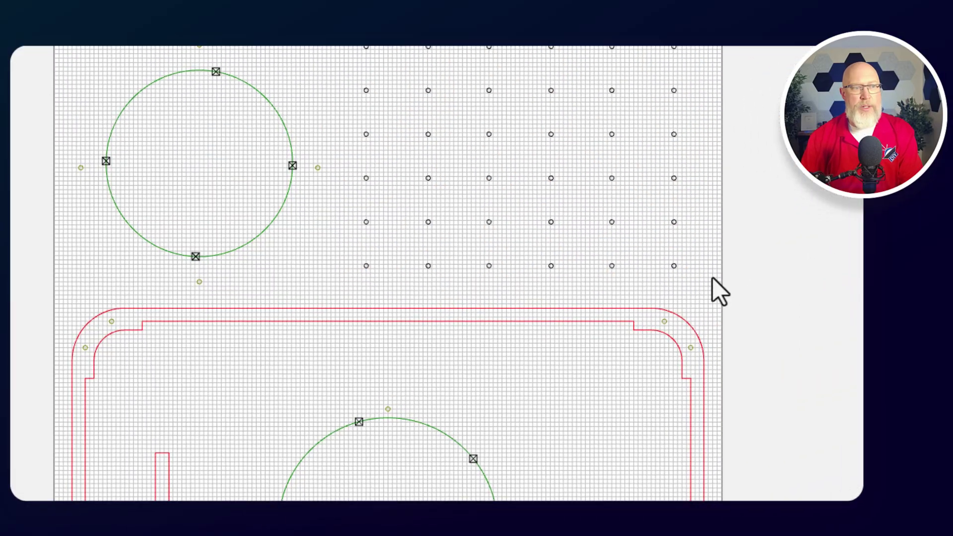
{"action": "left_click_drag", "start_coordinate": [715, 281], "coordinate": [350, 31]}
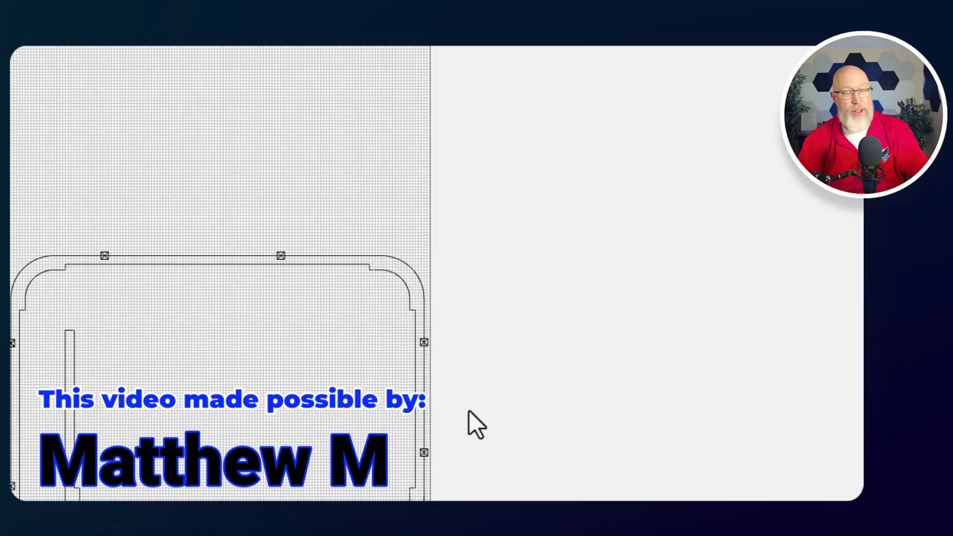
{"action": "mouse_move", "coordinate": [479, 444]}
{"action": "left_mouse_down"}
{"action": "mouse_move", "coordinate": [99, 174]}
{"action": "mouse_move", "coordinate": [282, 209]}
{"action": "left_mouse_up"}
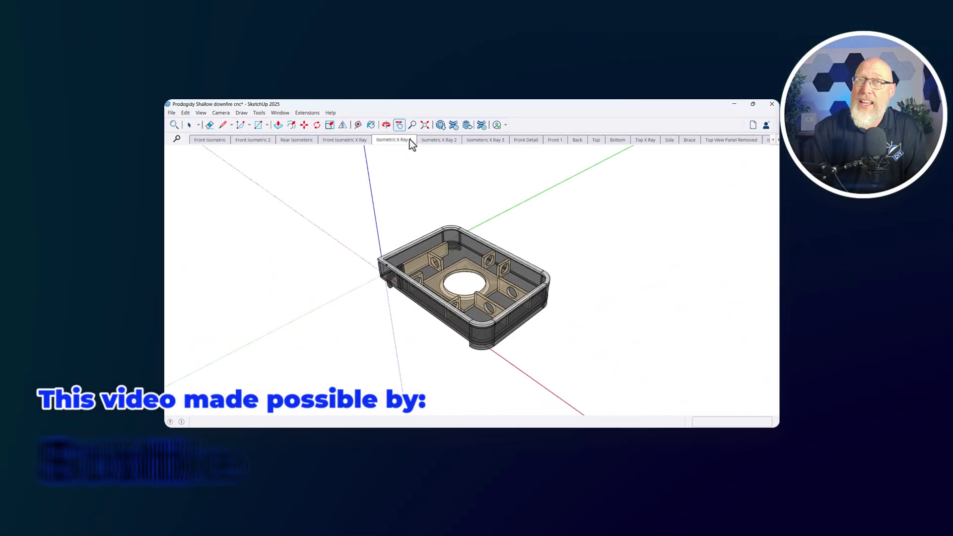
Switch to SketchUp and examine the enclosure model in its Front Isometric X Ray and rear isometric scenes.
{"action": "left_click", "coordinate": [342, 136]}
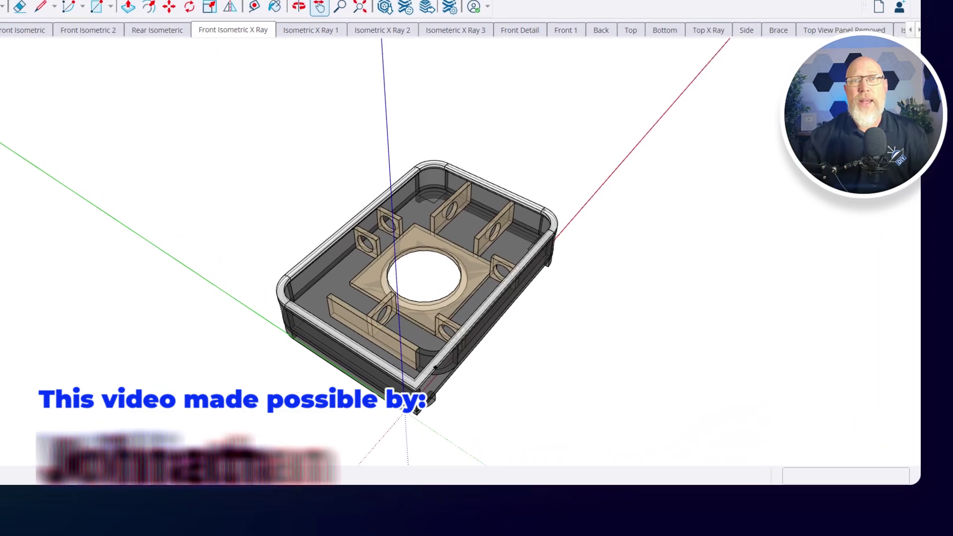
{"action": "left_click", "coordinate": [179, 44]}
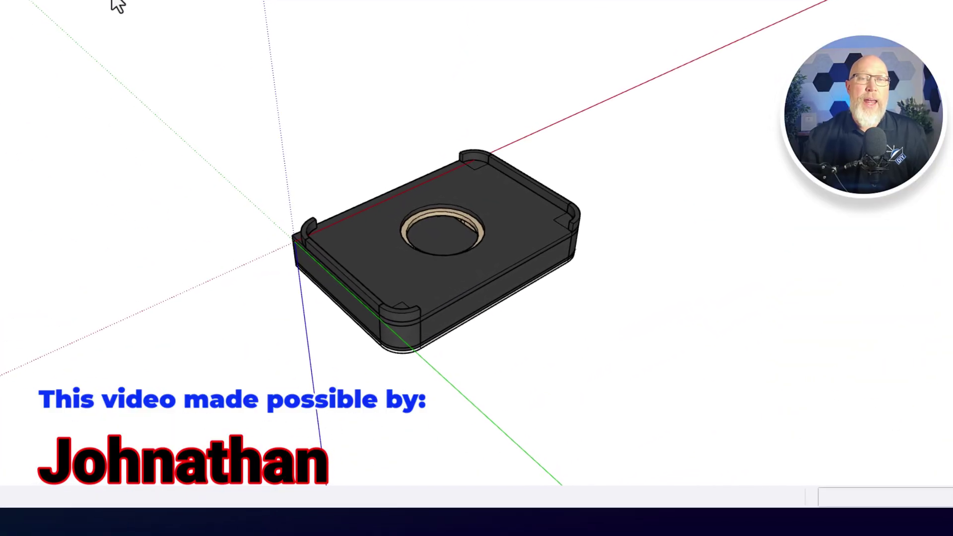
{"action": "left_click", "coordinate": [48, 1]}
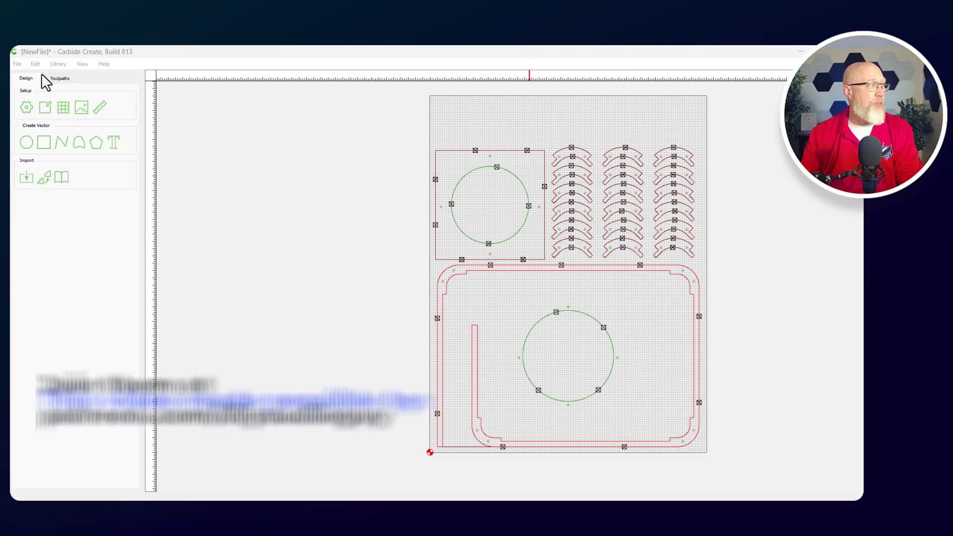
In Carbide Create, start a contour toolpath that uses all vectors on the Outer Cut Out layer.
{"action": "left_click", "coordinate": [63, 80]}
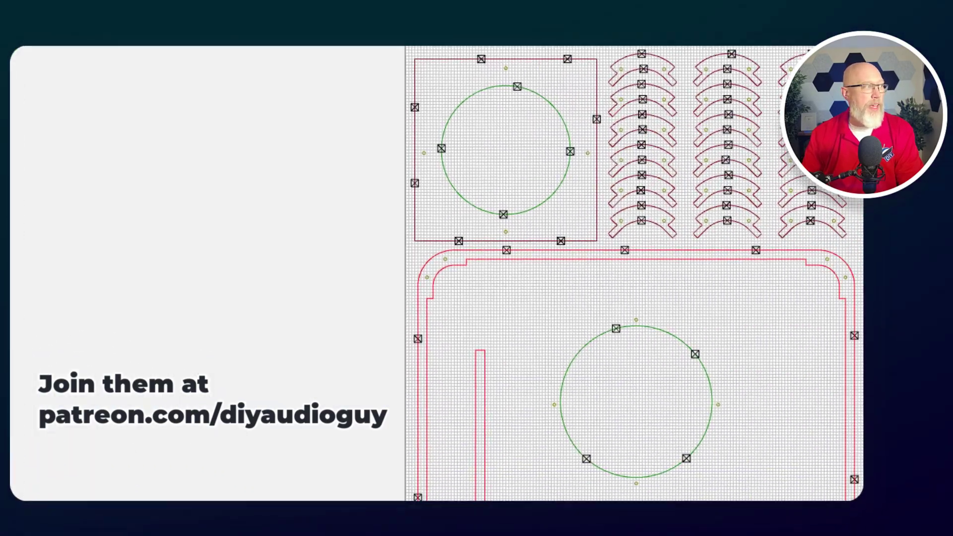
{"action": "left_click", "coordinate": [39, 160]}
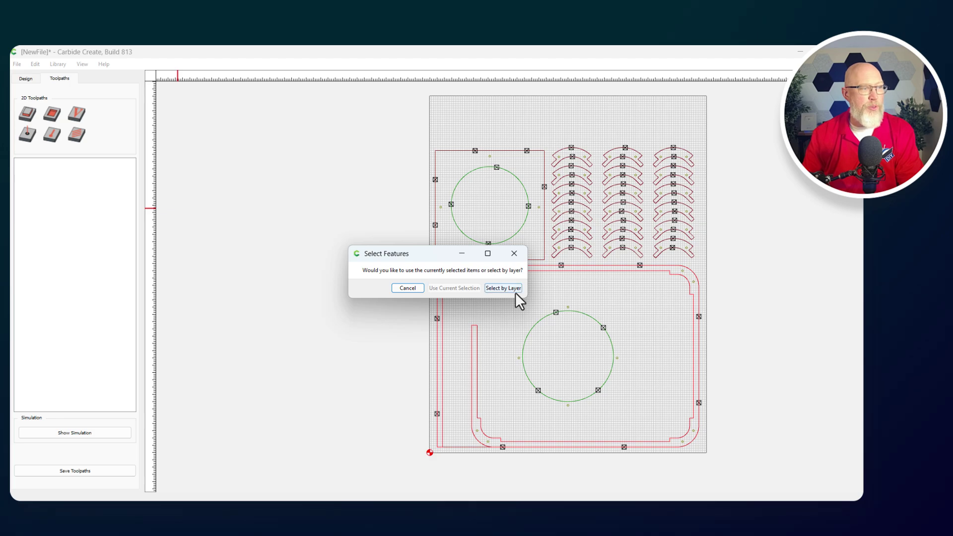
{"action": "left_click", "coordinate": [514, 290]}
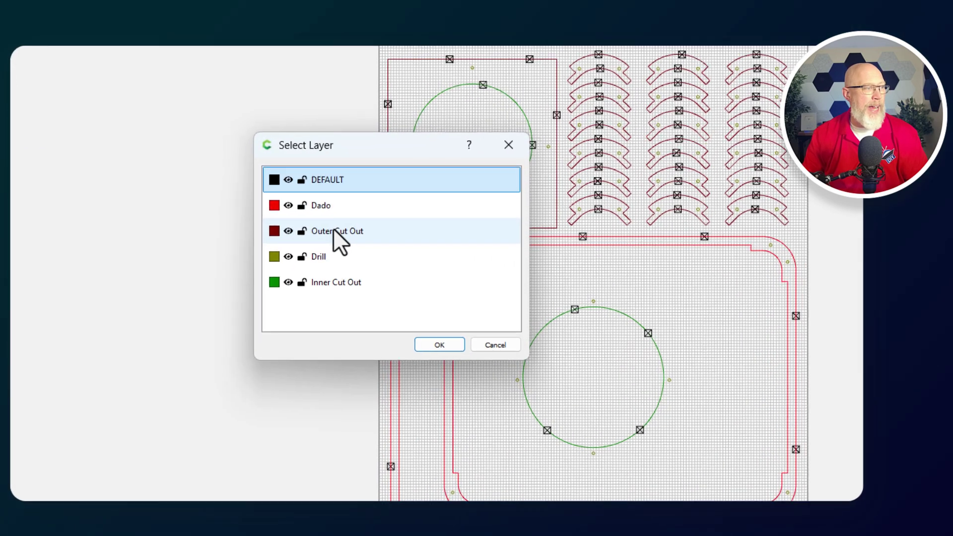
{"action": "left_click", "coordinate": [400, 262]}
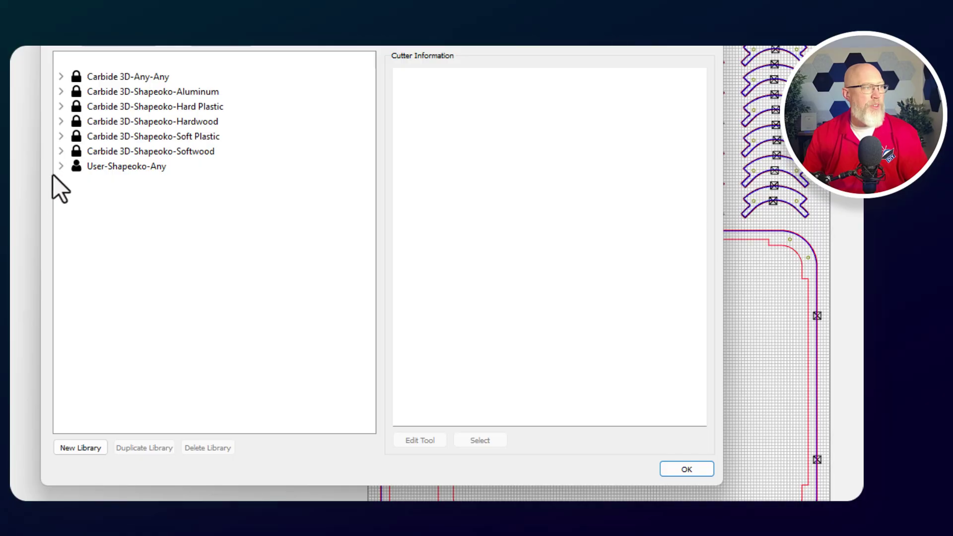
Choose the 201 1/4" Up Cut end mill from the User-Shapeoko-Any library and set its plunge rate to 10.
{"action": "left_click", "coordinate": [60, 165]}
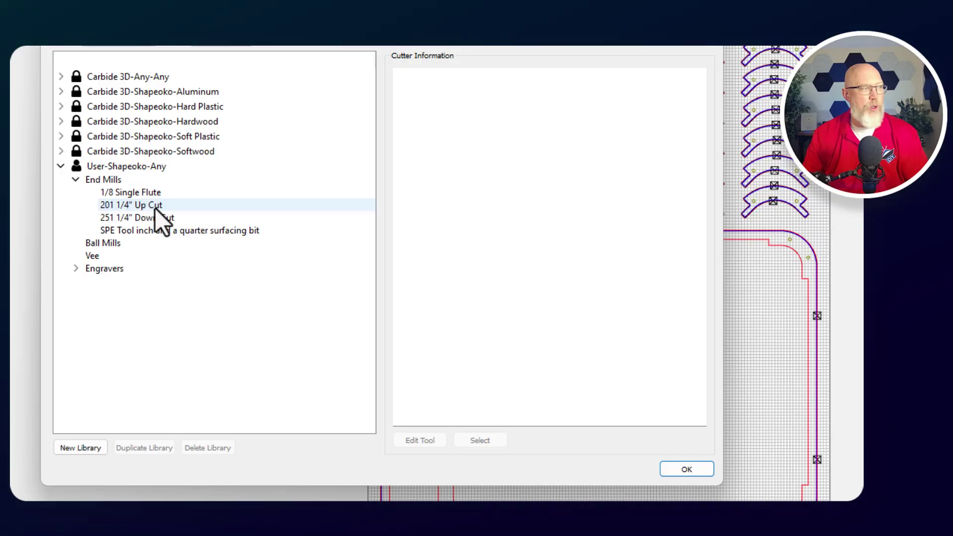
{"action": "left_click", "coordinate": [154, 204]}
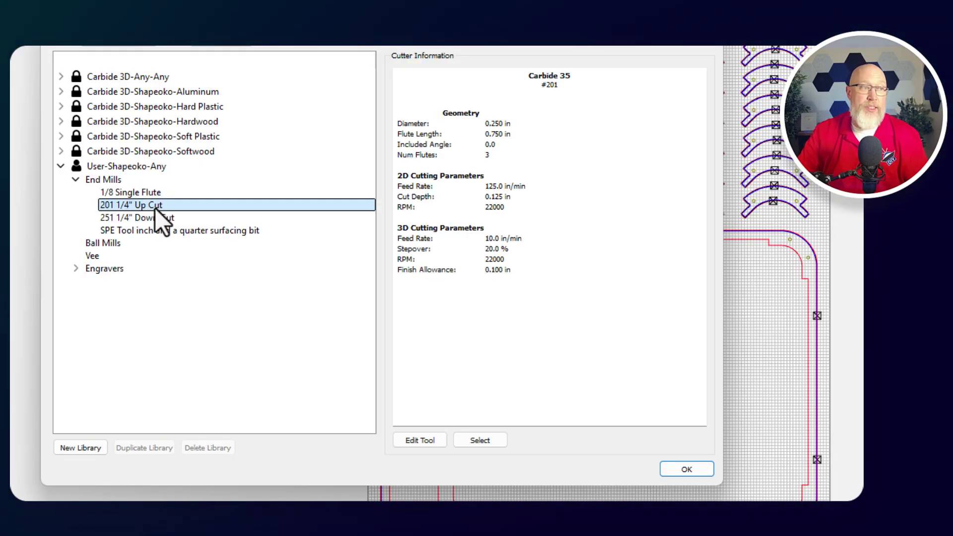
{"action": "triple_click", "coordinate": [385, 228]}
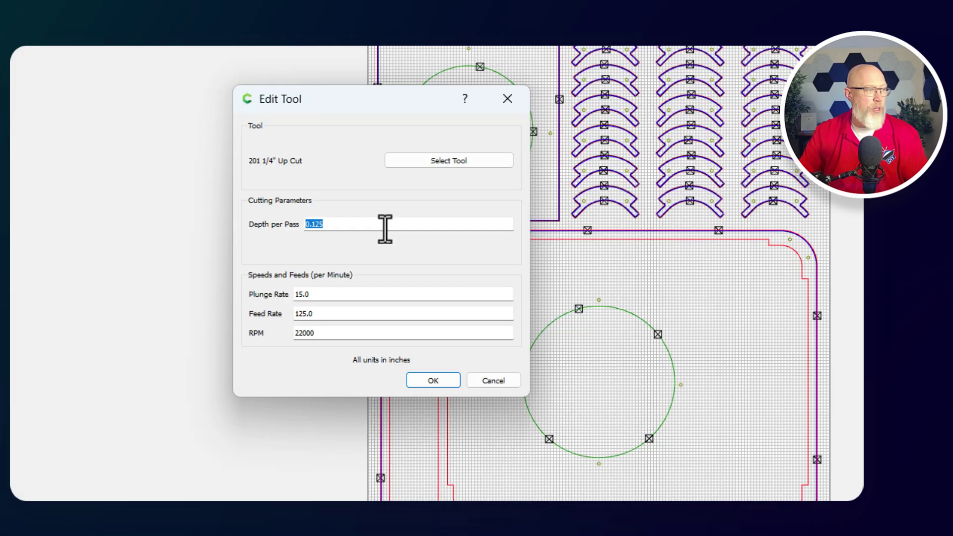
{"action": "left_click", "coordinate": [372, 296]}
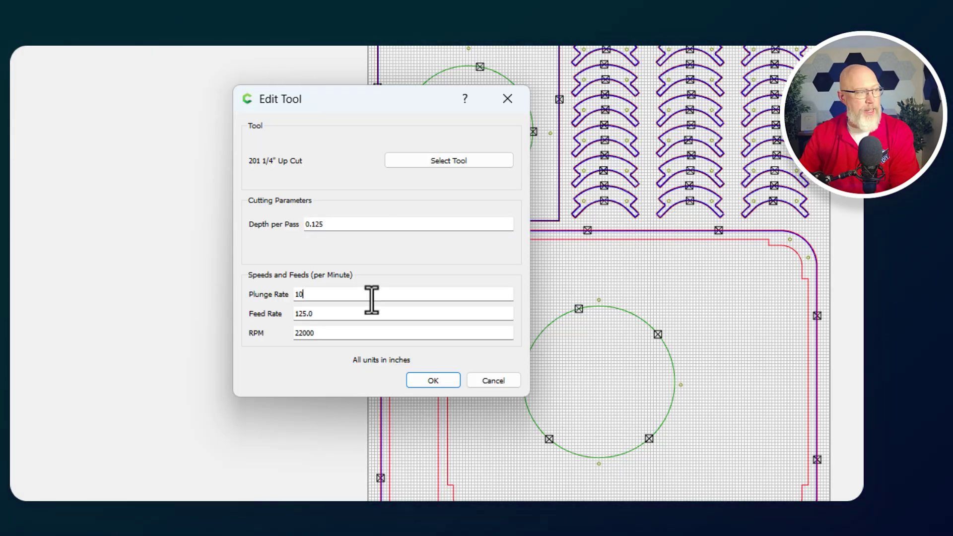
{"action": "left_click", "coordinate": [359, 313]}
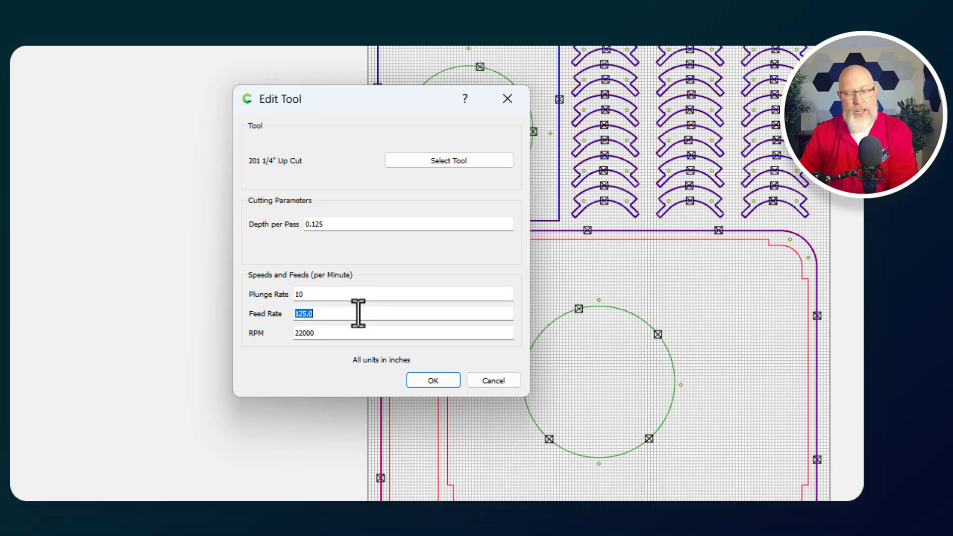
{"action": "left_click", "coordinate": [363, 330]}
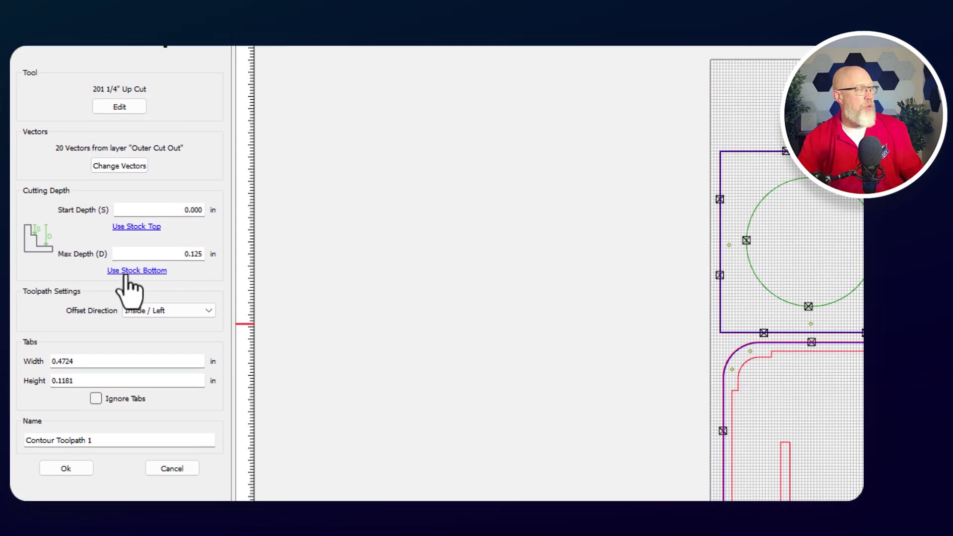
Set the contour toolpath's max depth to the stock bottom, offset direction to Outside / Right, and name it Outer cut outs.
{"action": "left_click", "coordinate": [125, 220]}
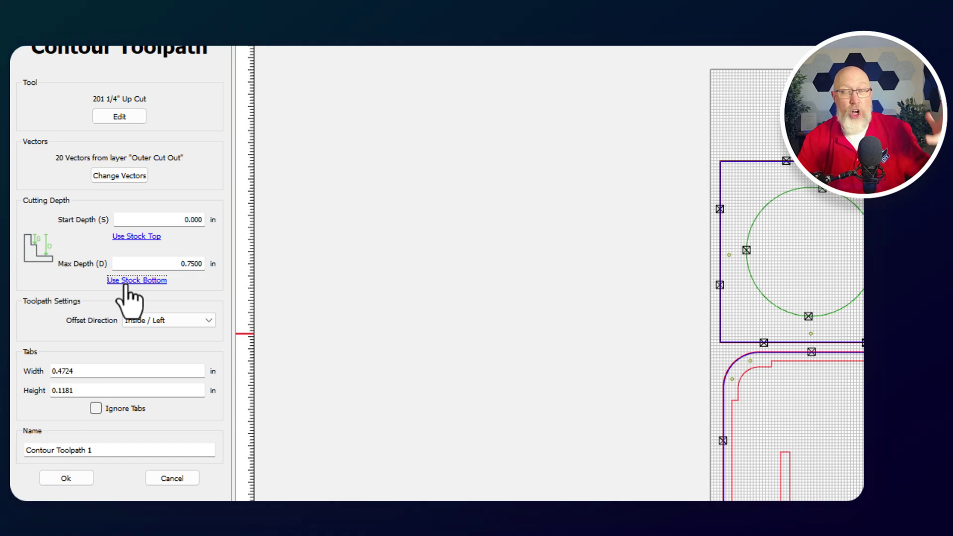
{"action": "left_click", "coordinate": [144, 323]}
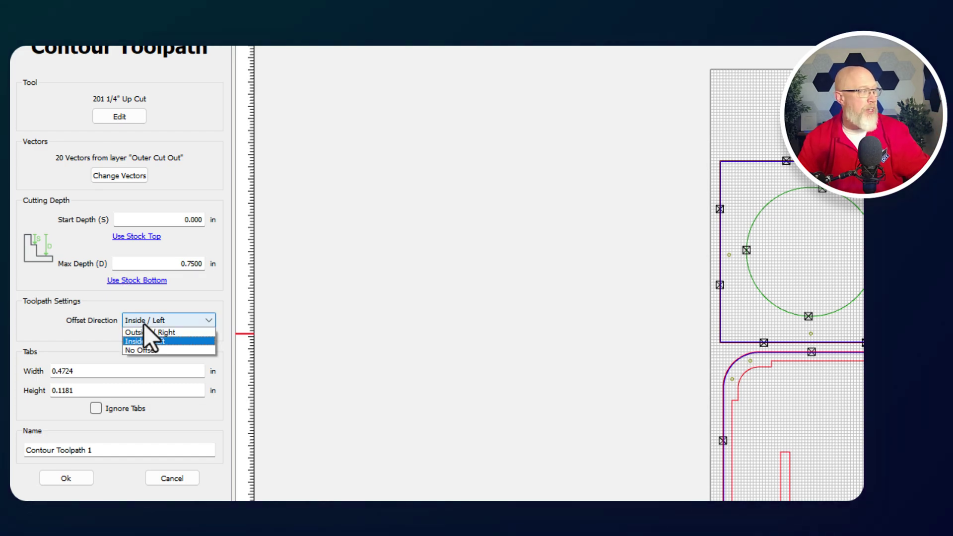
{"action": "left_click", "coordinate": [175, 332]}
{"action": "left_click", "coordinate": [124, 449]}
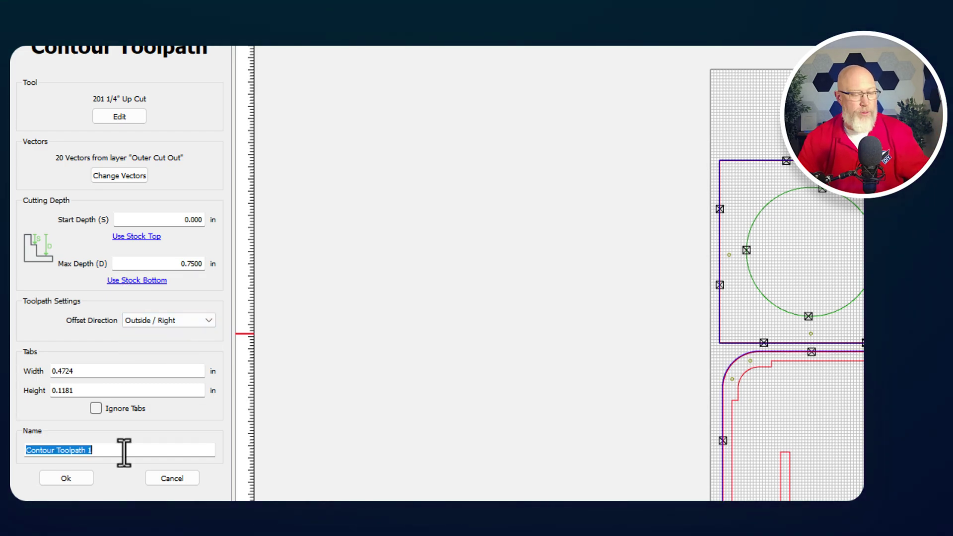
{"action": "type", "text": "Outer cut outs"}
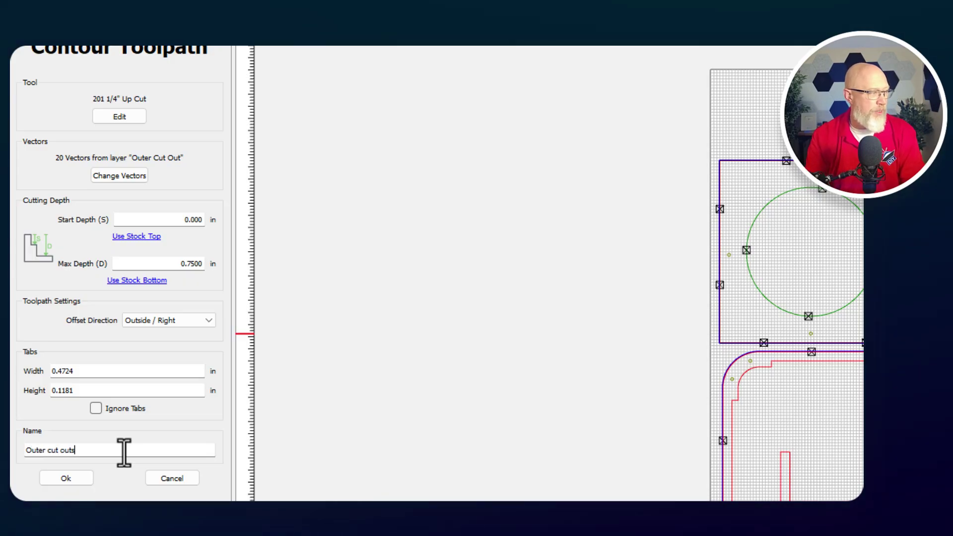
{"action": "key", "text": "Return"}
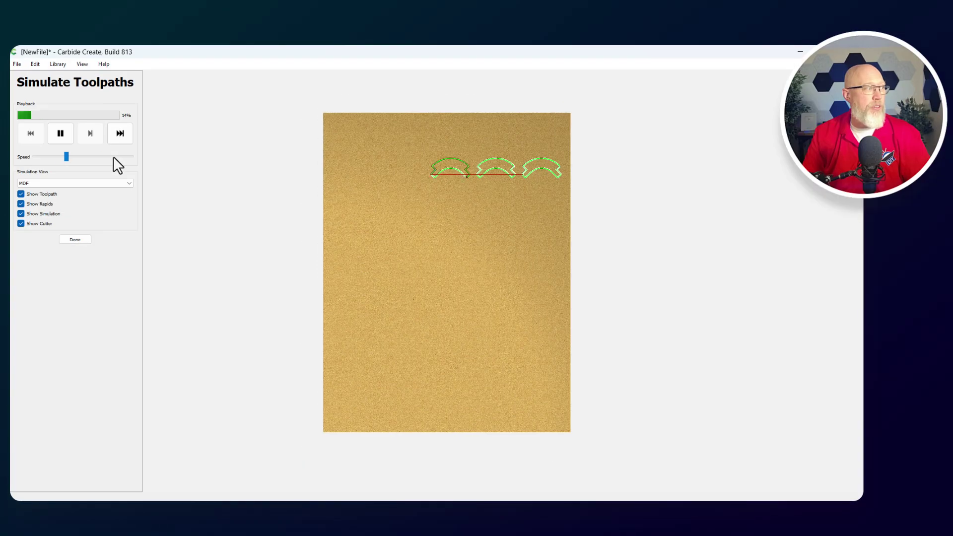
Examine the simulated outer cut outs around the brackets, panel edges and holding tabs.
{"action": "scroll", "coordinate": [473, 203], "scroll_direction": "up", "scroll_amount": 6}
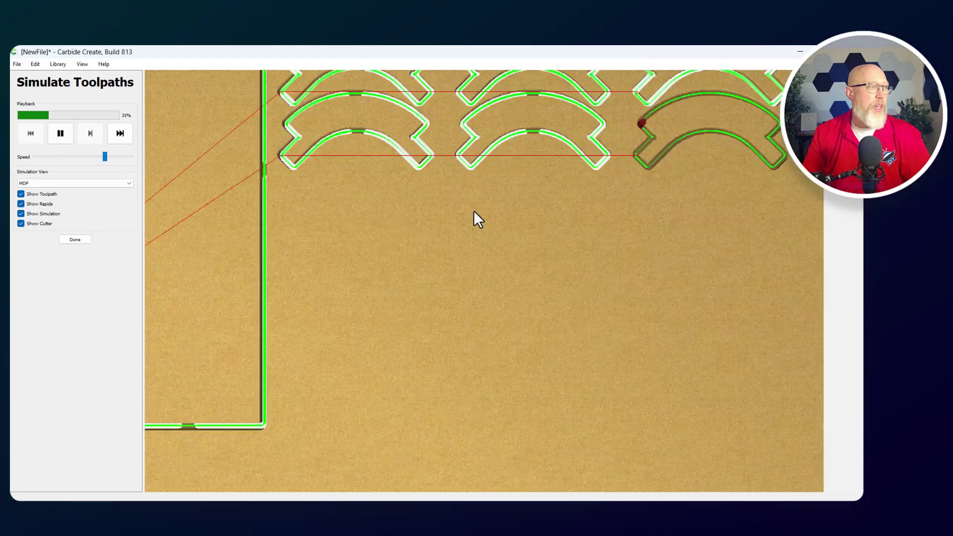
{"action": "scroll", "coordinate": [473, 211], "scroll_direction": "up", "scroll_amount": 1}
{"action": "scroll", "coordinate": [355, 226], "scroll_direction": "down", "scroll_amount": 3}
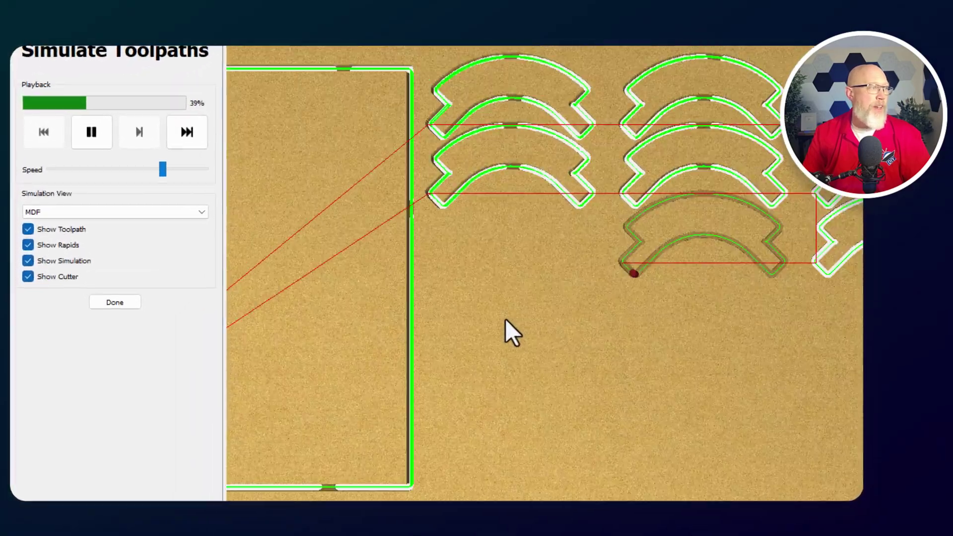
{"action": "middle_click_drag", "start_coordinate": [360, 242], "coordinate": [501, 178]}
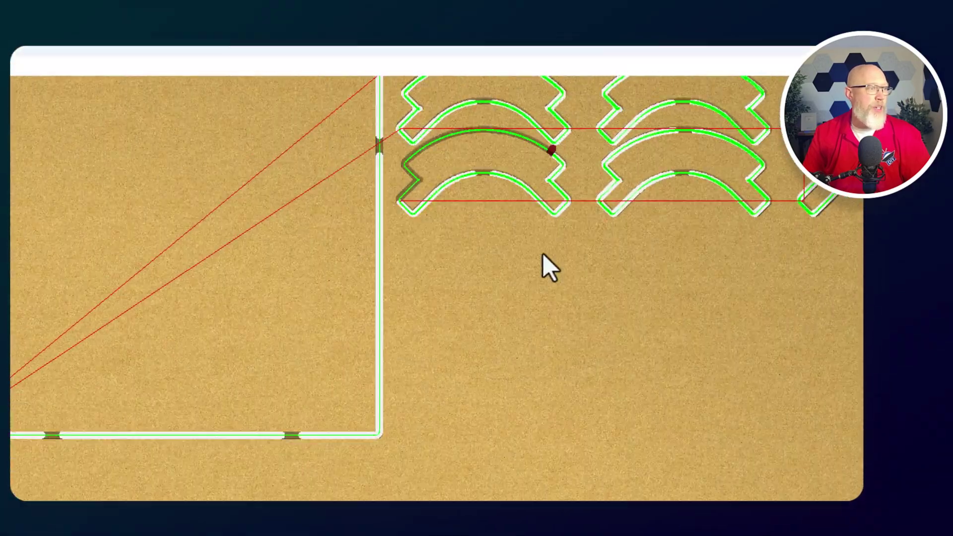
{"action": "middle_click_drag", "start_coordinate": [542, 254], "coordinate": [590, 149]}
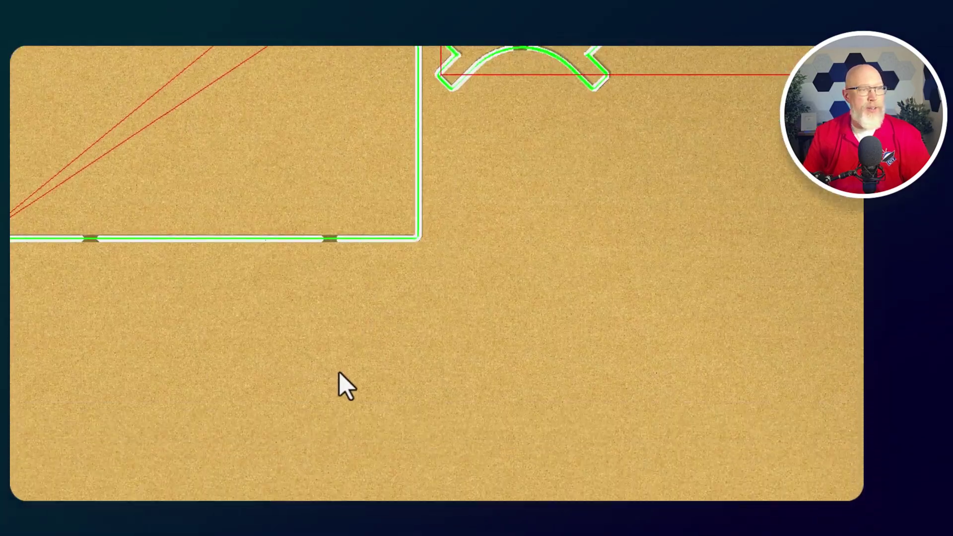
{"action": "scroll", "coordinate": [348, 370], "scroll_direction": "down", "scroll_amount": 3}
{"action": "middle_click_drag", "start_coordinate": [517, 295], "coordinate": [433, 209]}
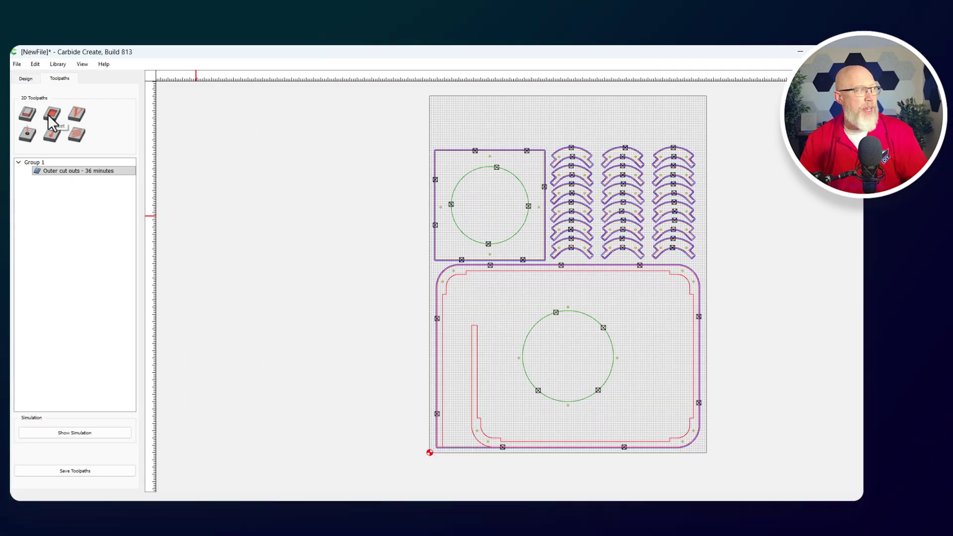
Start a pocket toolpath on the Dado layer with the 201 1/4" Up Cut tool at plunge rate 10 and feed rate 125.
{"action": "left_click", "coordinate": [48, 117]}
{"action": "left_click", "coordinate": [504, 280]}
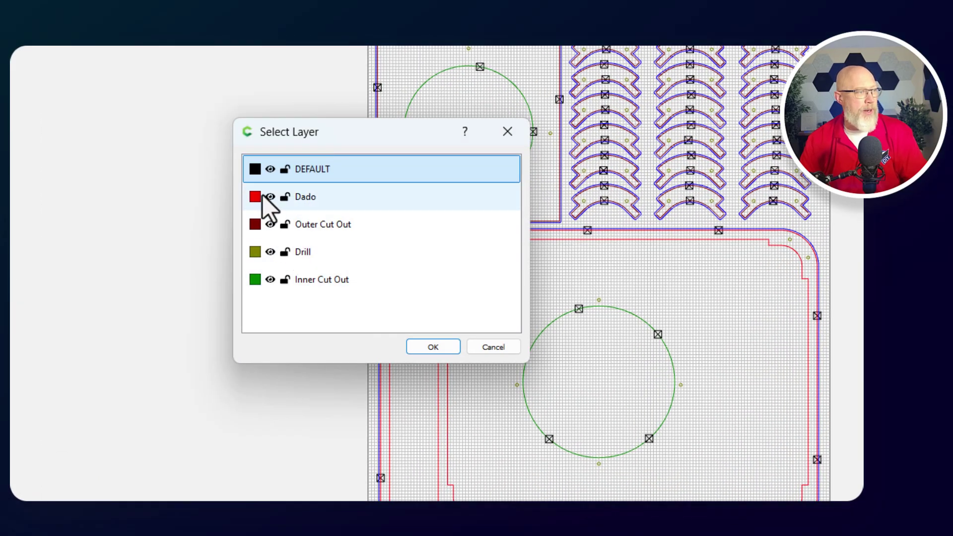
{"action": "left_click", "coordinate": [305, 193]}
{"action": "left_click", "coordinate": [441, 345]}
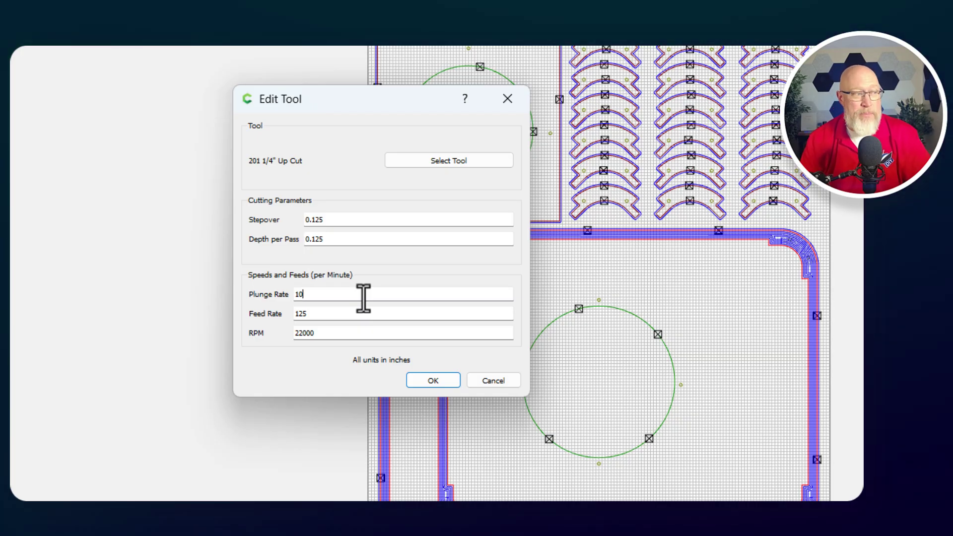
{"action": "left_click", "coordinate": [348, 220]}
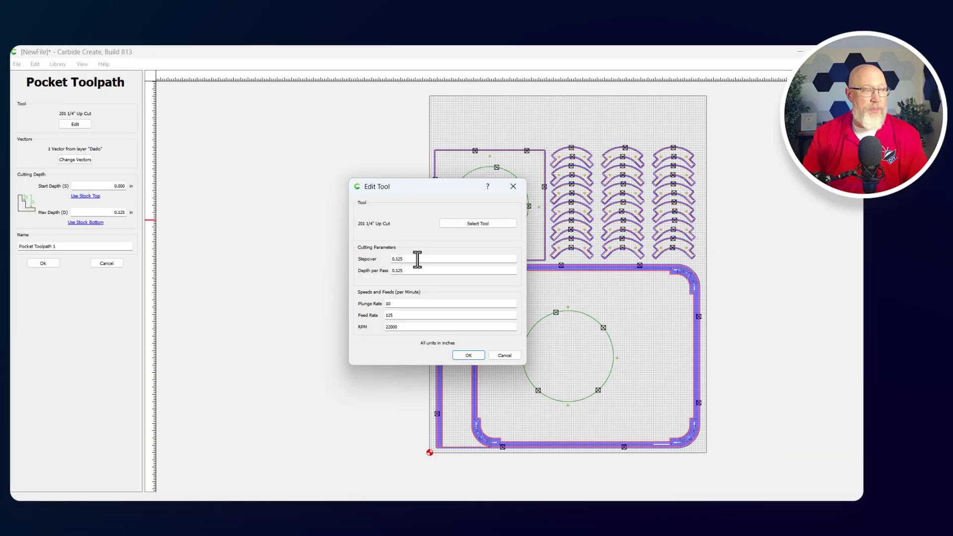
{"action": "double_click", "coordinate": [371, 318]}
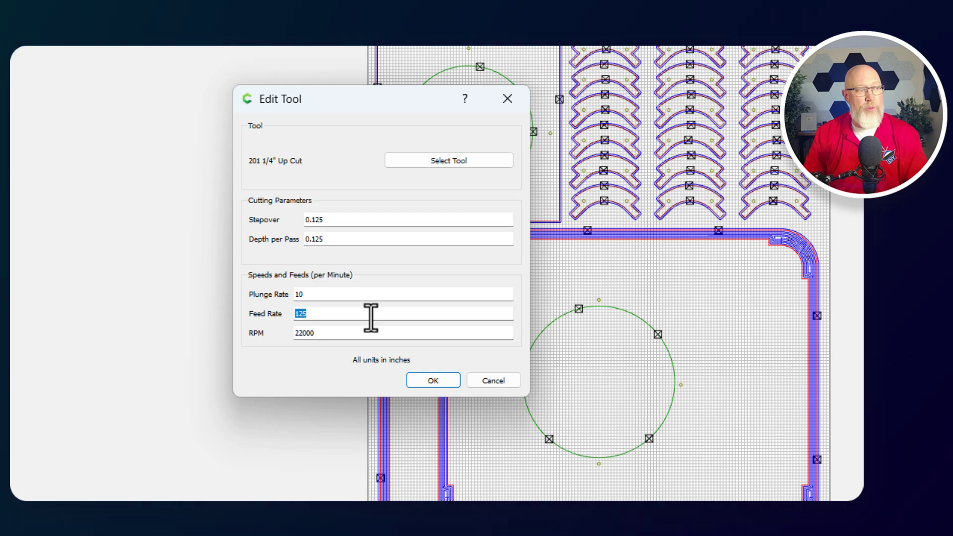
{"action": "left_click", "coordinate": [431, 381]}
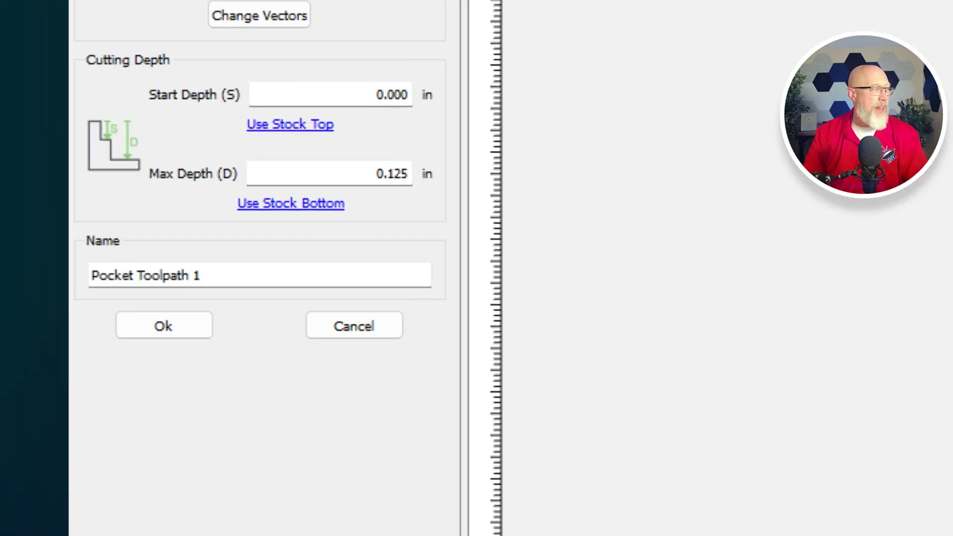
Set the pocket toolpath's max depth to .25 in and save it under the name Dado.
{"action": "double_click", "coordinate": [331, 180]}
{"action": "type", "text": "."}
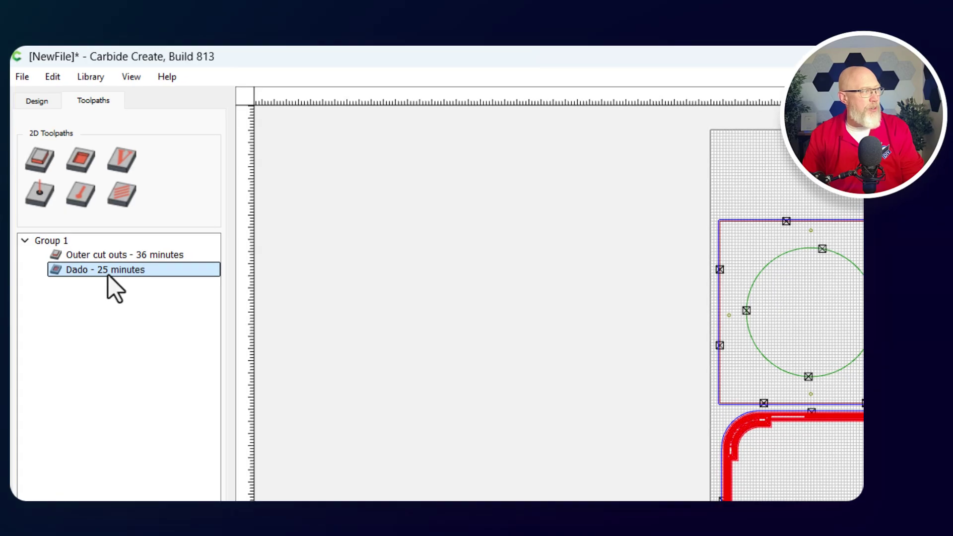
{"action": "left_click_drag", "start_coordinate": [213, 138], "coordinate": [211, 99]}
{"action": "left_click_drag", "start_coordinate": [109, 255], "coordinate": [108, 256]}
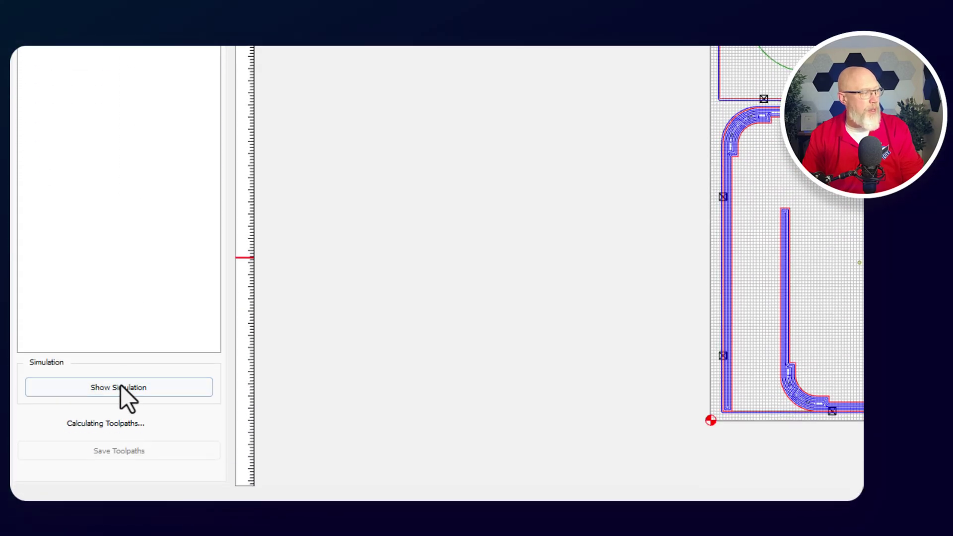
Start a contour toolpath on the Inner Cut Out layer and set its tool's feed rate to 100.
{"action": "left_click", "coordinate": [40, 160]}
{"action": "left_click", "coordinate": [833, 449]}
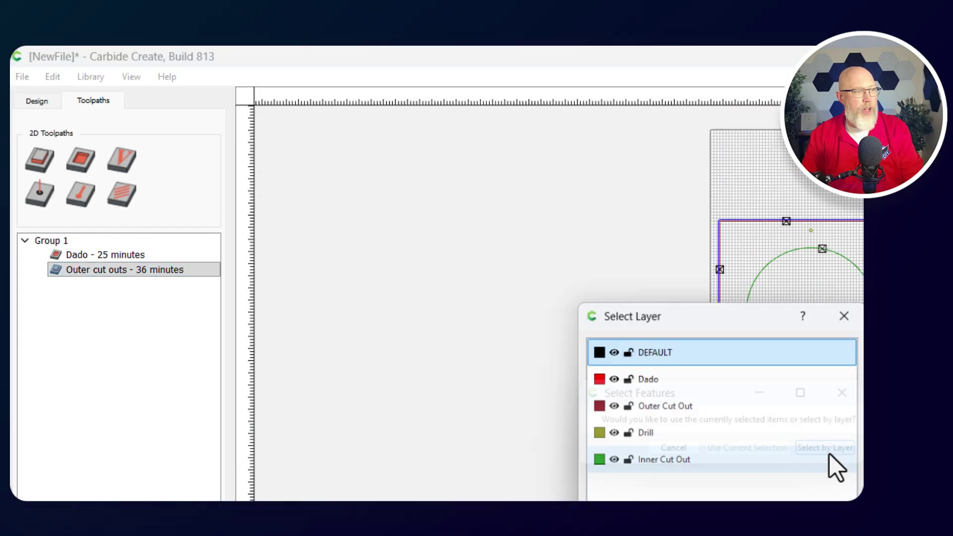
{"action": "left_click", "coordinate": [654, 463]}
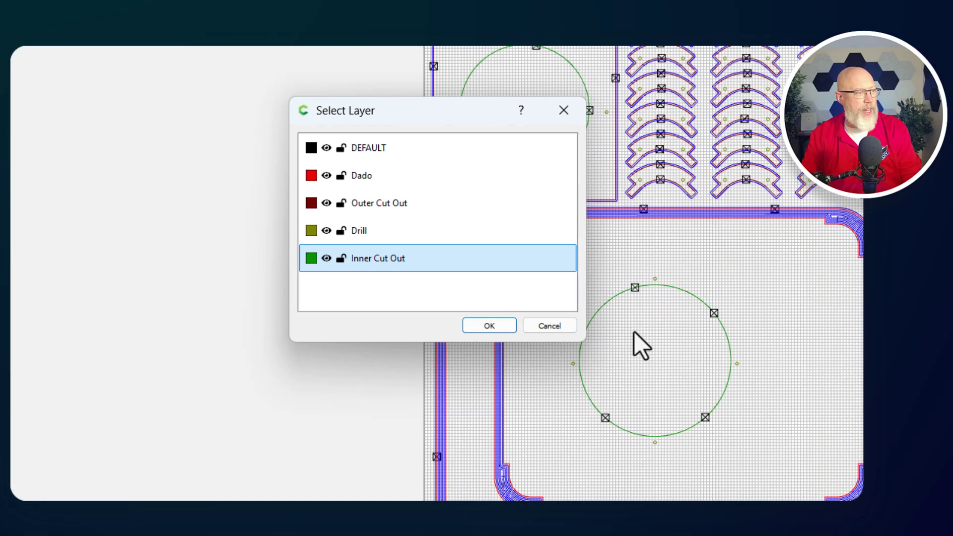
{"action": "left_click", "coordinate": [487, 323]}
{"action": "left_click", "coordinate": [11, 164]}
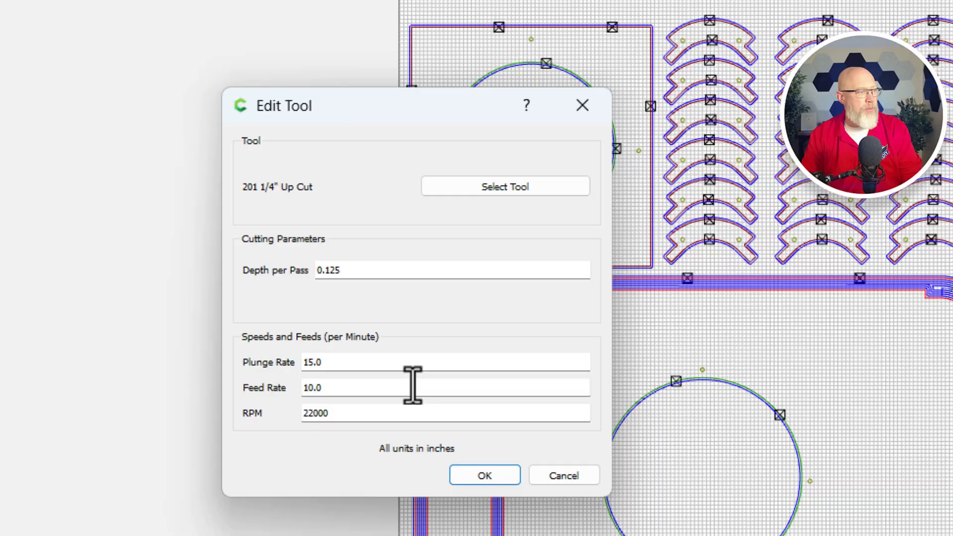
{"action": "left_click", "coordinate": [482, 484]}
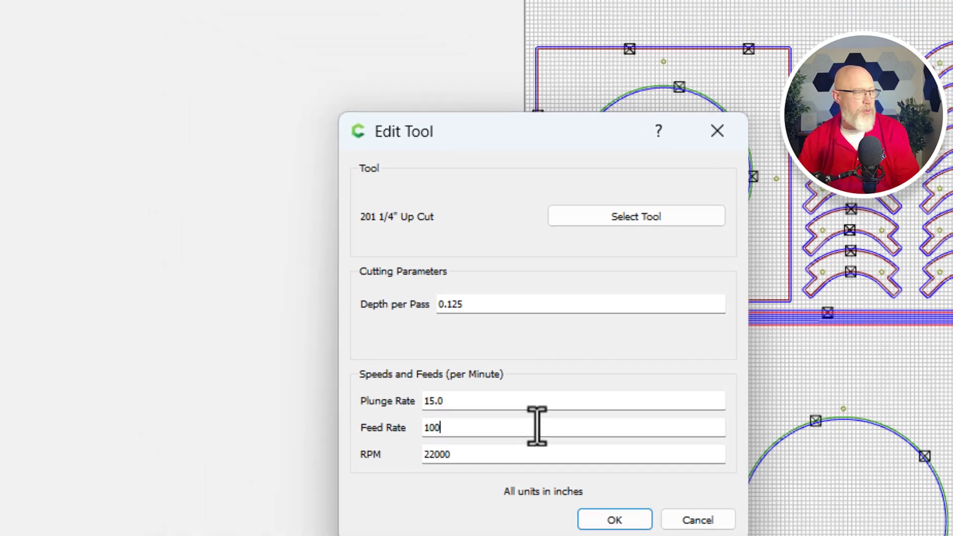
{"action": "key", "text": "Return"}
Set the inner contour's max depth to the stock bottom, keep the offset at Inside / Left, and rename the toolpath.
{"action": "left_click", "coordinate": [190, 406]}
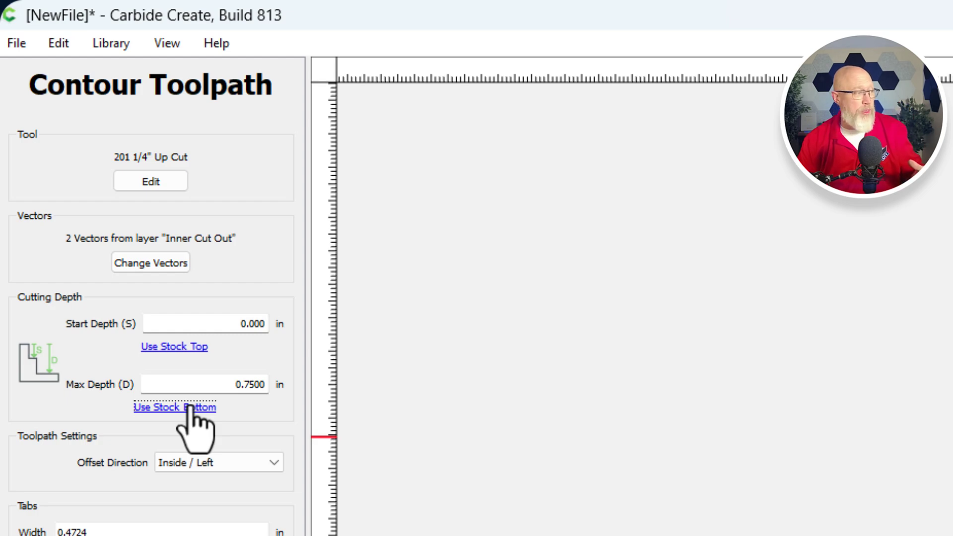
{"action": "left_click", "coordinate": [207, 461]}
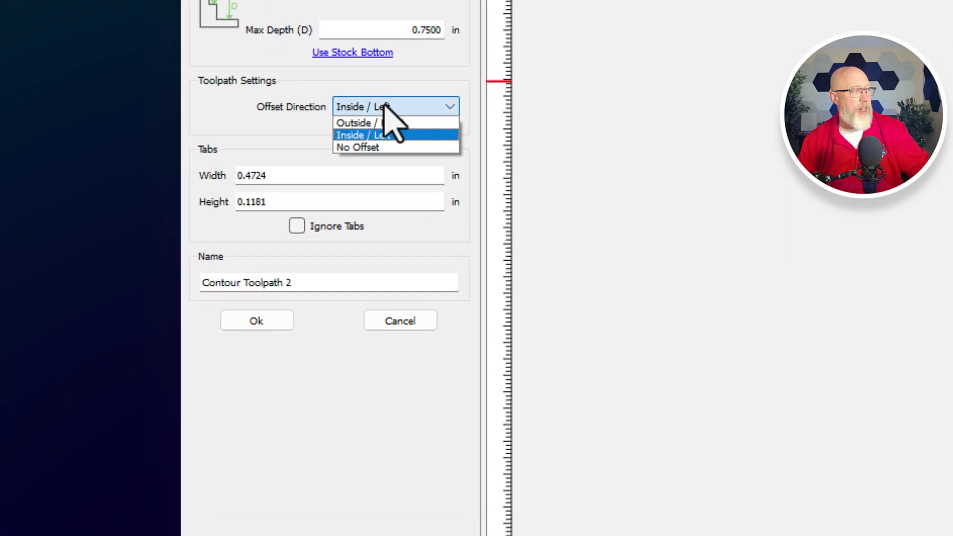
{"action": "left_click", "coordinate": [387, 135]}
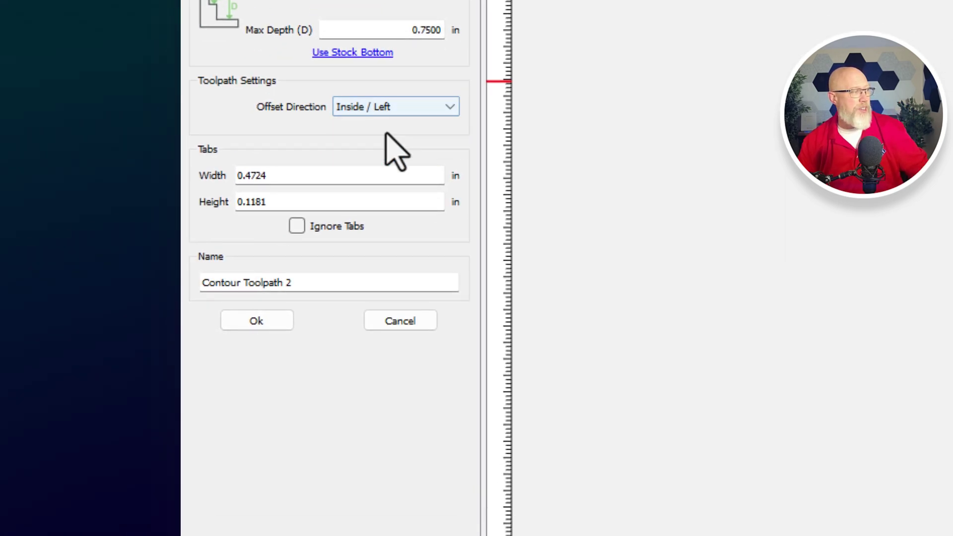
{"action": "triple_click", "coordinate": [370, 278]}
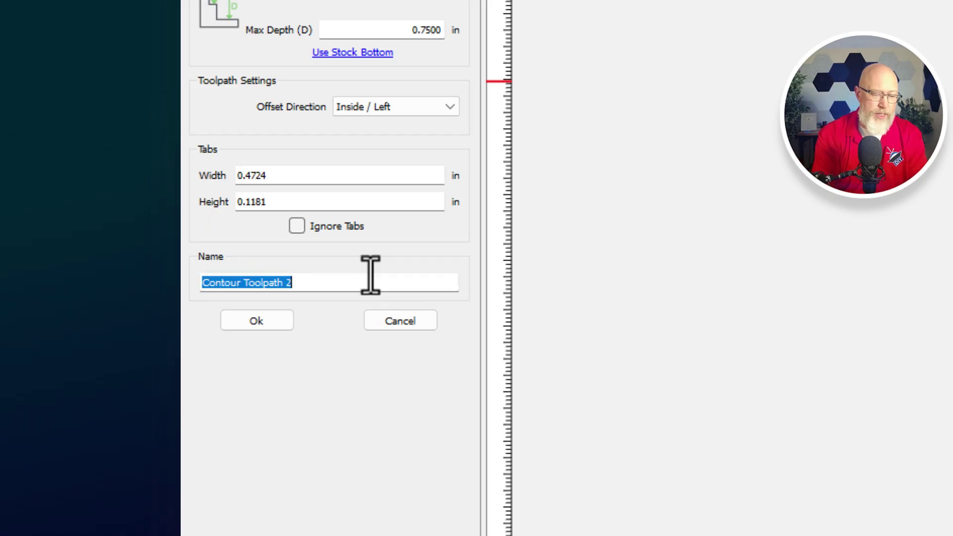
{"action": "type", "text": "1"}
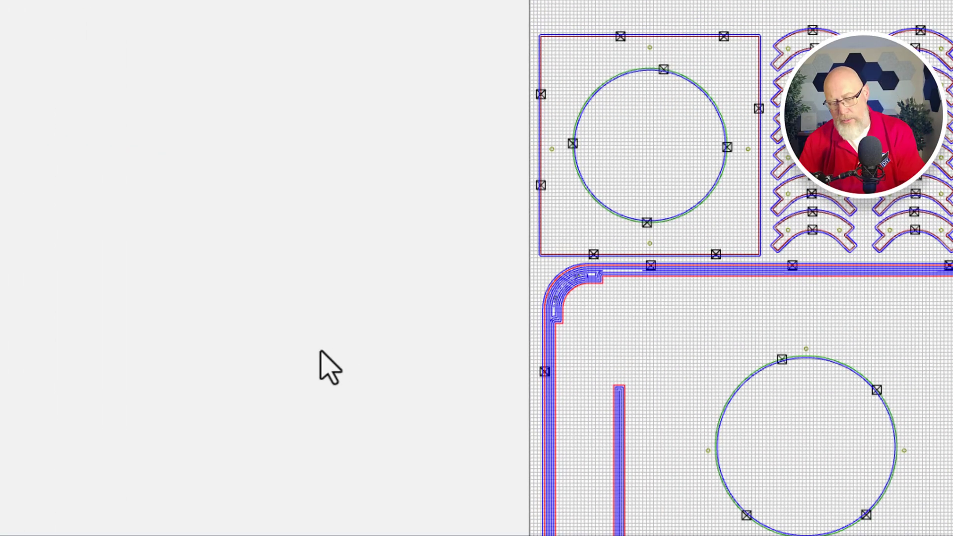
Hide the Dado, Outer Cut Out and Inner Cut Out layers, leaving the Drill layer visible.
{"action": "key", "text": "ctrl+l"}
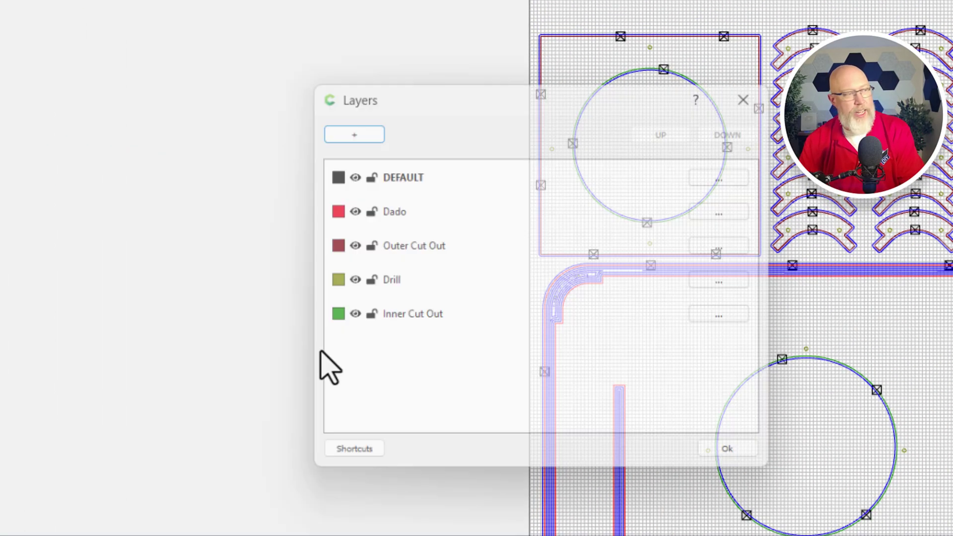
{"action": "left_click", "coordinate": [345, 245]}
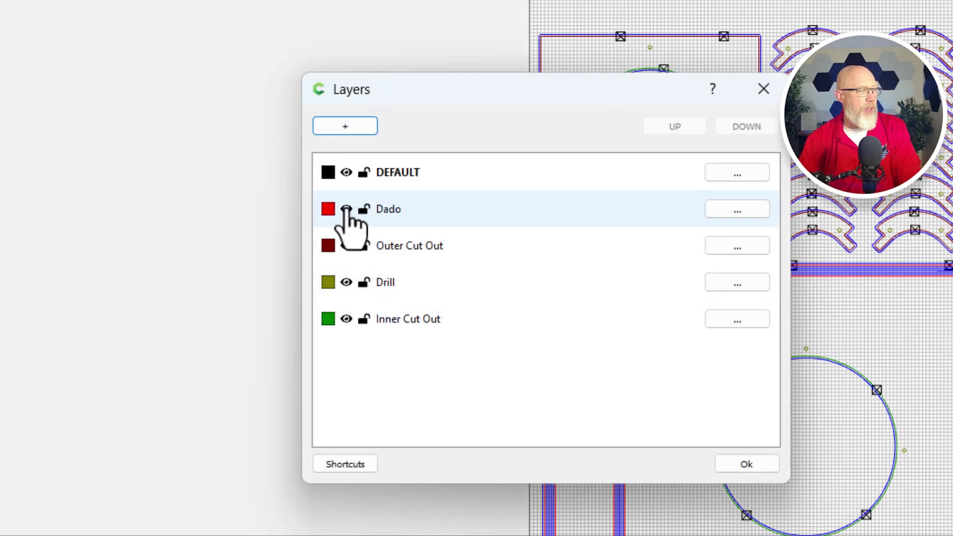
{"action": "left_click", "coordinate": [346, 208]}
{"action": "left_click", "coordinate": [345, 318]}
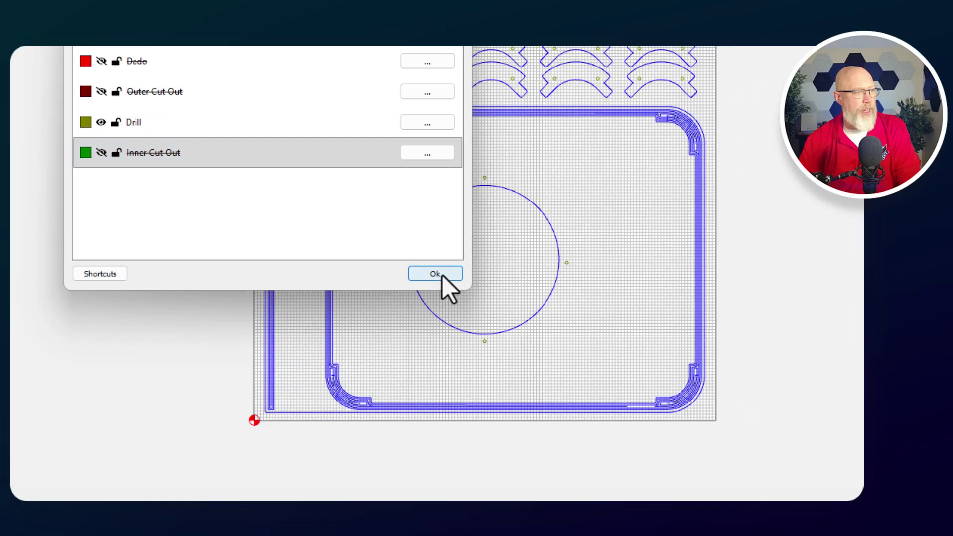
{"action": "left_click", "coordinate": [548, 343]}
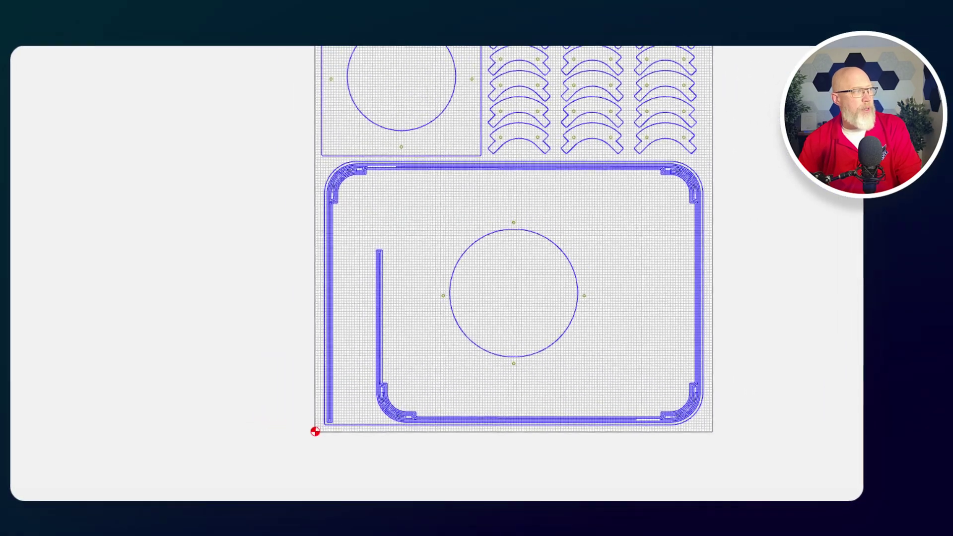
Start a drilling toolpath that uses the vectors on the Drill layer.
{"action": "left_click", "coordinate": [23, 130]}
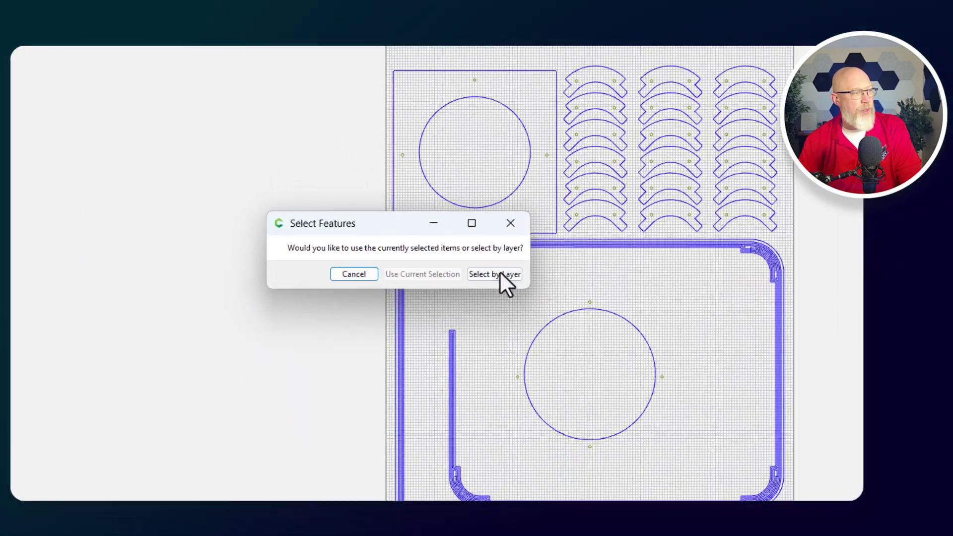
{"action": "left_click", "coordinate": [504, 285]}
{"action": "left_click", "coordinate": [297, 252]}
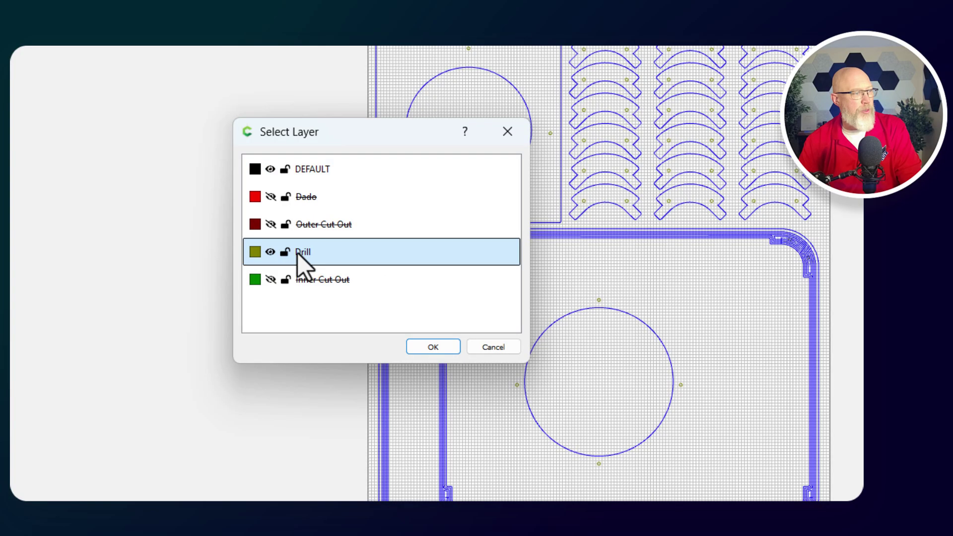
{"action": "left_click", "coordinate": [439, 347]}
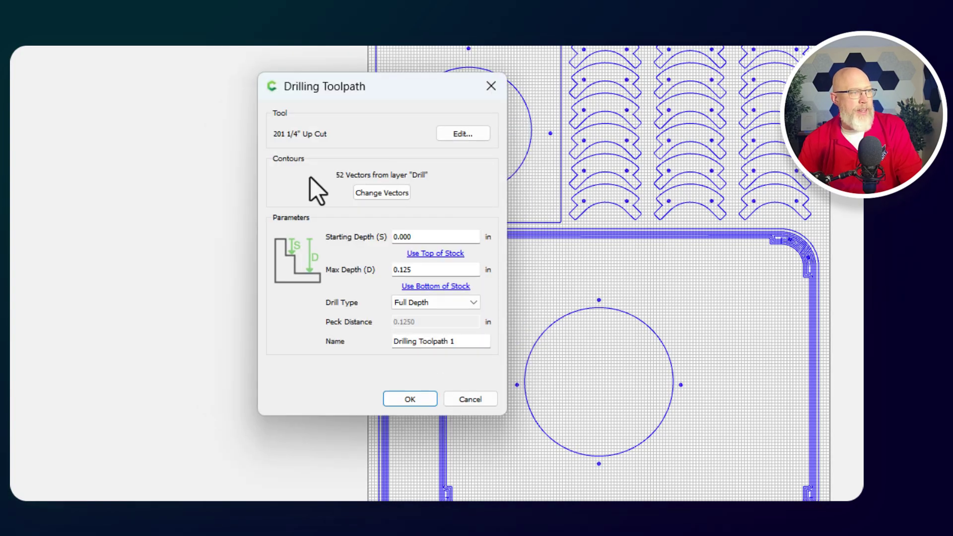
Set the drilling tool's plunge rate to 10 and its spindle speed to 10000 RPM.
{"action": "left_click", "coordinate": [469, 135]}
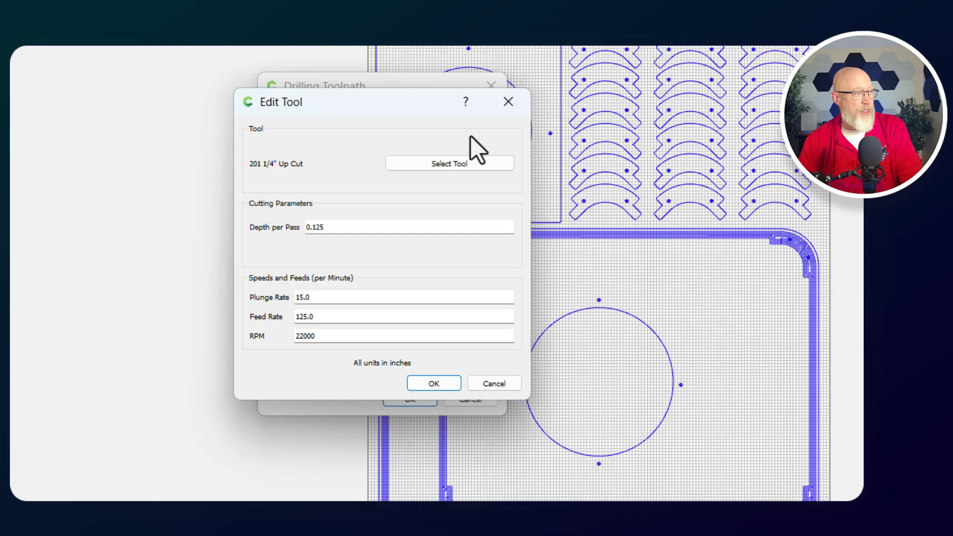
{"action": "left_click", "coordinate": [363, 298]}
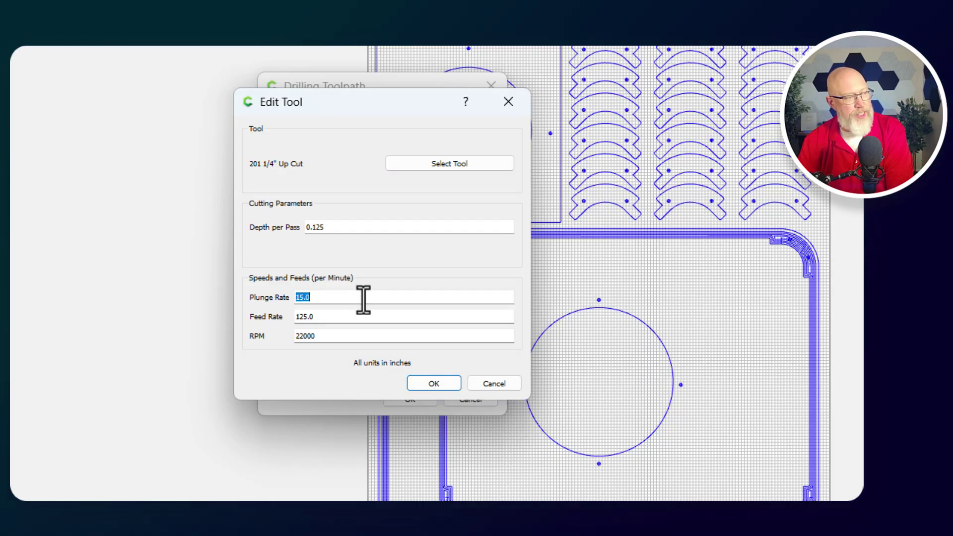
{"action": "double_click", "coordinate": [361, 317]}
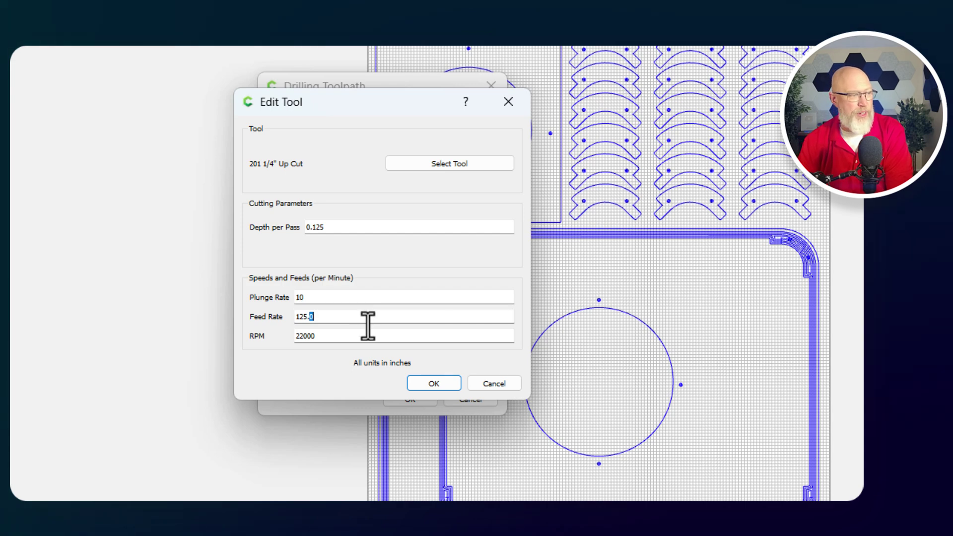
{"action": "left_click", "coordinate": [373, 336]}
{"action": "left_click", "coordinate": [346, 319]}
{"action": "left_click", "coordinate": [346, 339]}
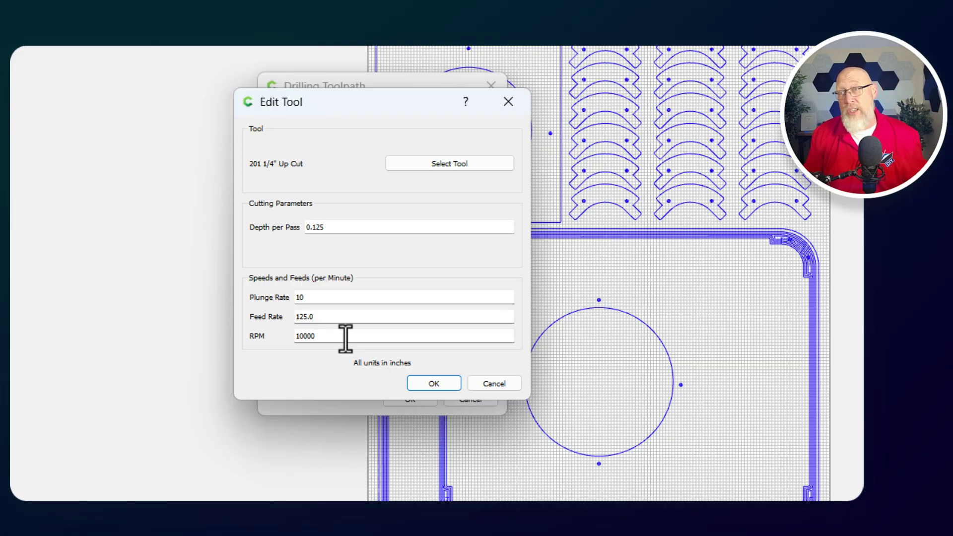
{"action": "left_click", "coordinate": [433, 383]}
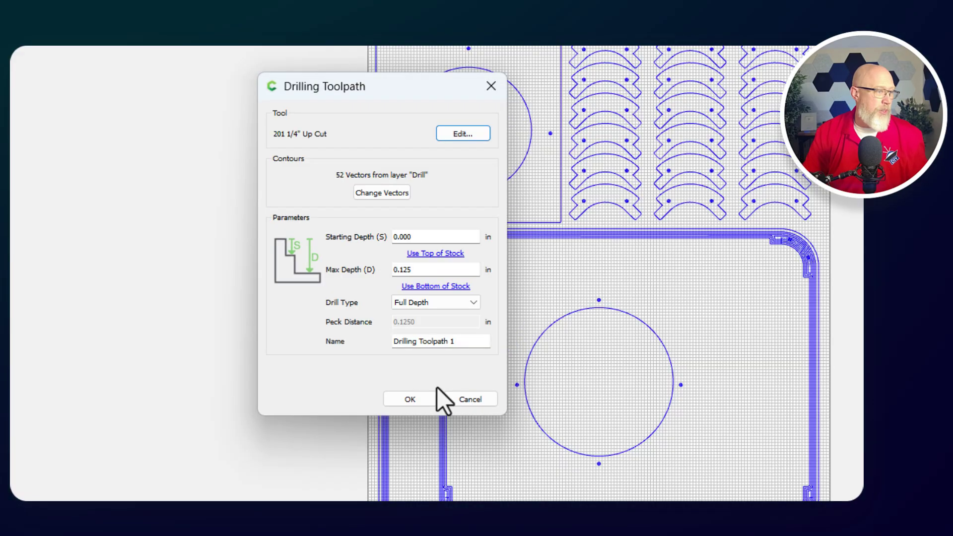
Set the drilling toolpath's max depth to 0.750 in and its drill type to Peck with a 0.1250 in peck distance, naming it Drilling.
{"action": "left_click", "coordinate": [445, 239]}
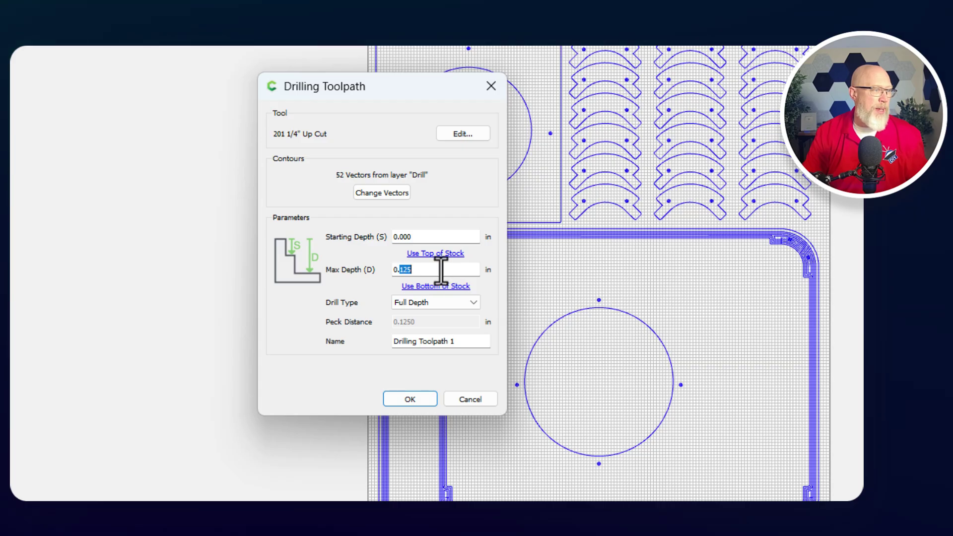
{"action": "left_click", "coordinate": [428, 305]}
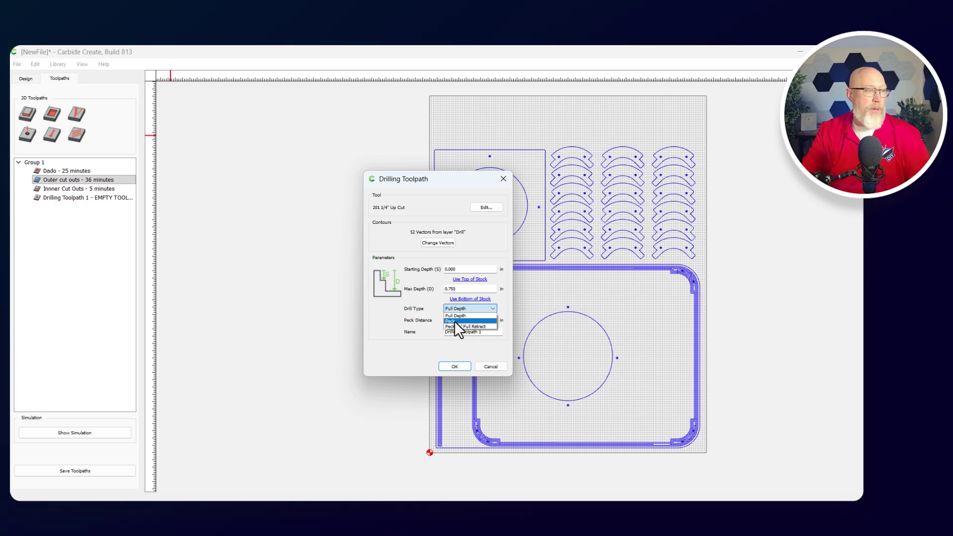
{"action": "left_click", "coordinate": [453, 321]}
{"action": "double_click", "coordinate": [475, 320]}
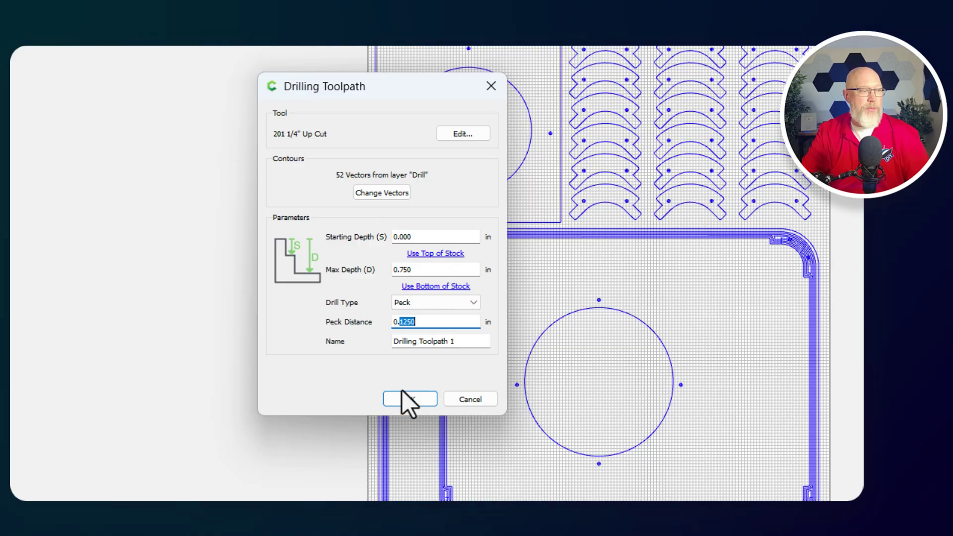
{"action": "left_click", "coordinate": [463, 341]}
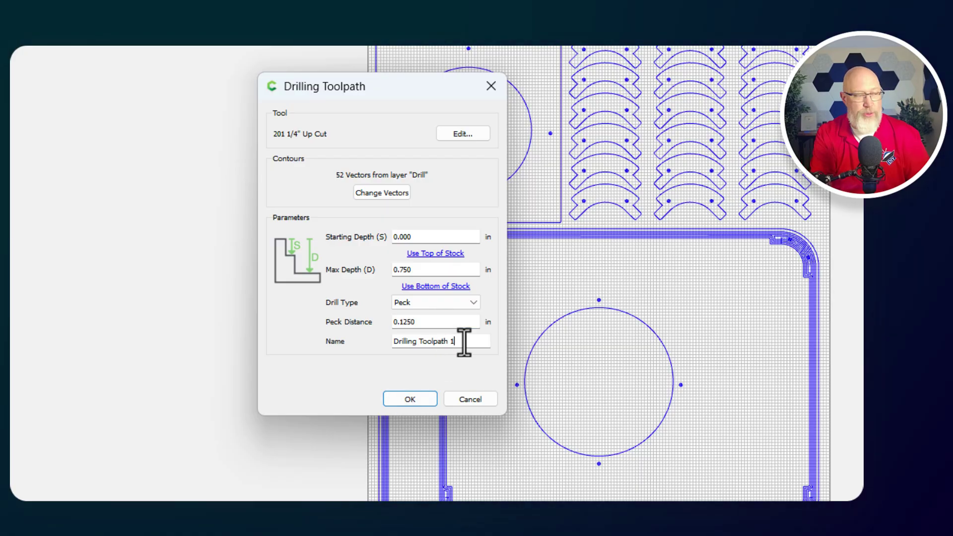
{"action": "left_click", "coordinate": [410, 399]}
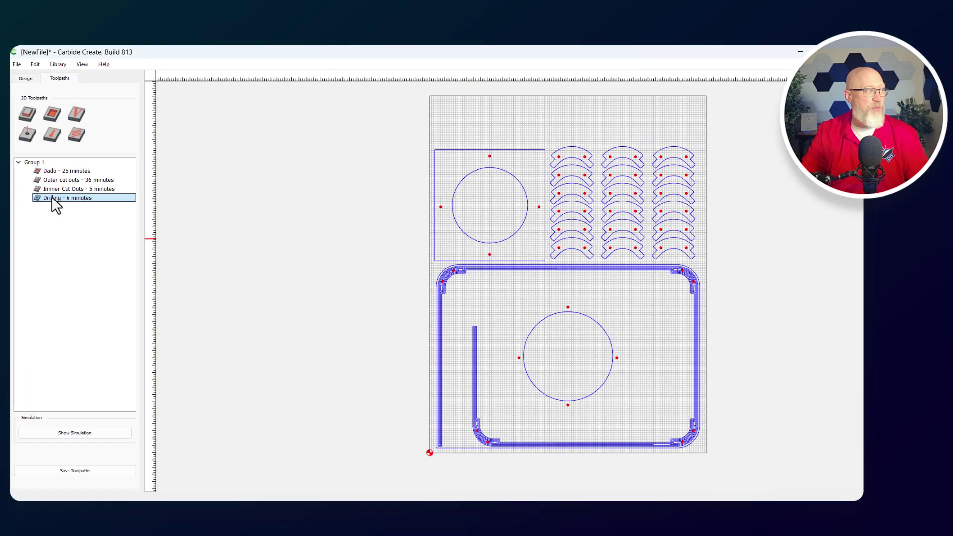
Move the Drilling toolpath ahead of Dado in Group 1, check each toolpath in cutting order, and start the toolpath simulation.
{"action": "left_click_drag", "start_coordinate": [51, 195], "coordinate": [54, 168]}
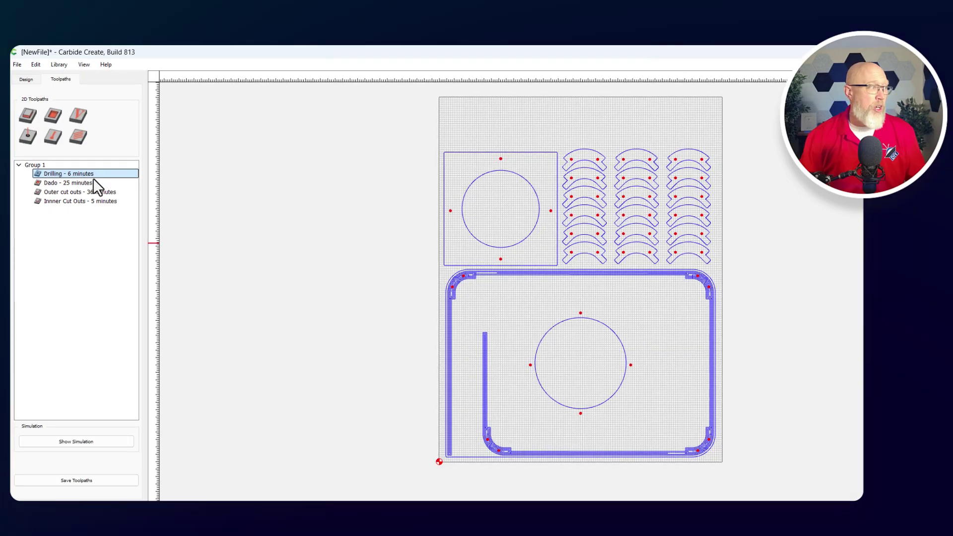
{"action": "left_click", "coordinate": [82, 181]}
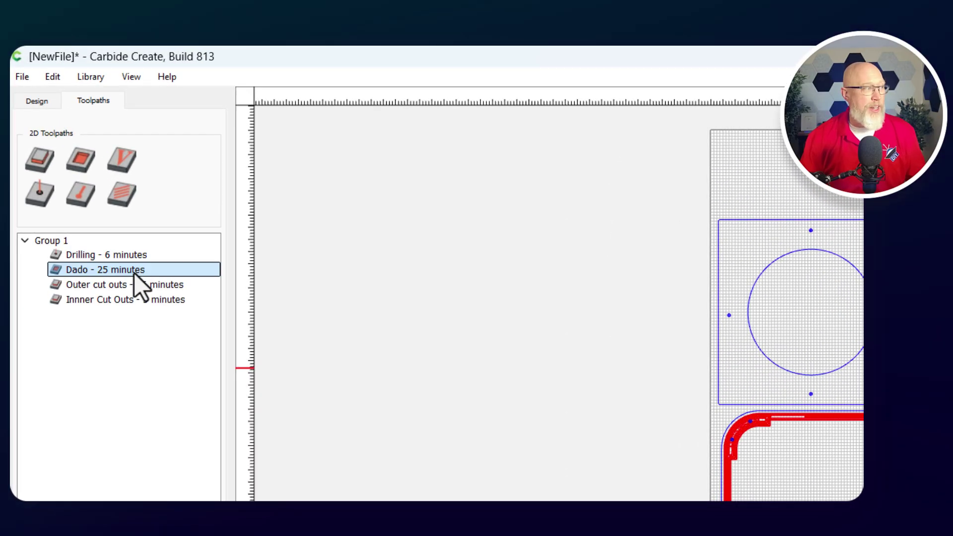
{"action": "left_click", "coordinate": [137, 284]}
{"action": "left_click", "coordinate": [142, 298]}
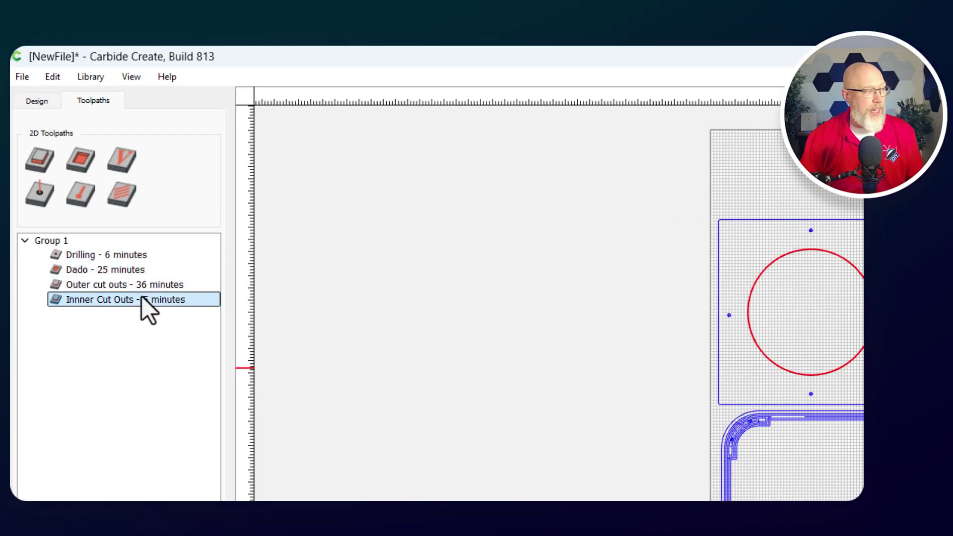
{"action": "left_click", "coordinate": [76, 433]}
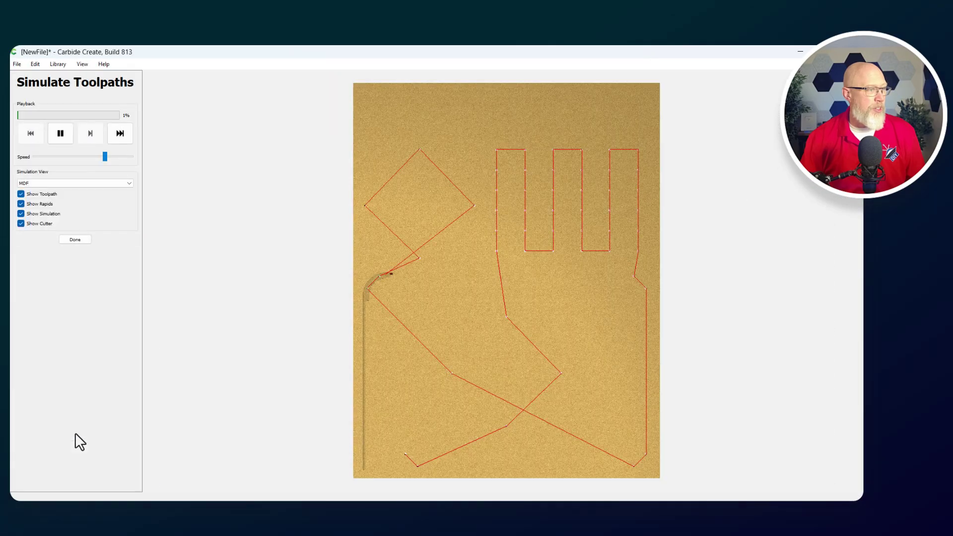